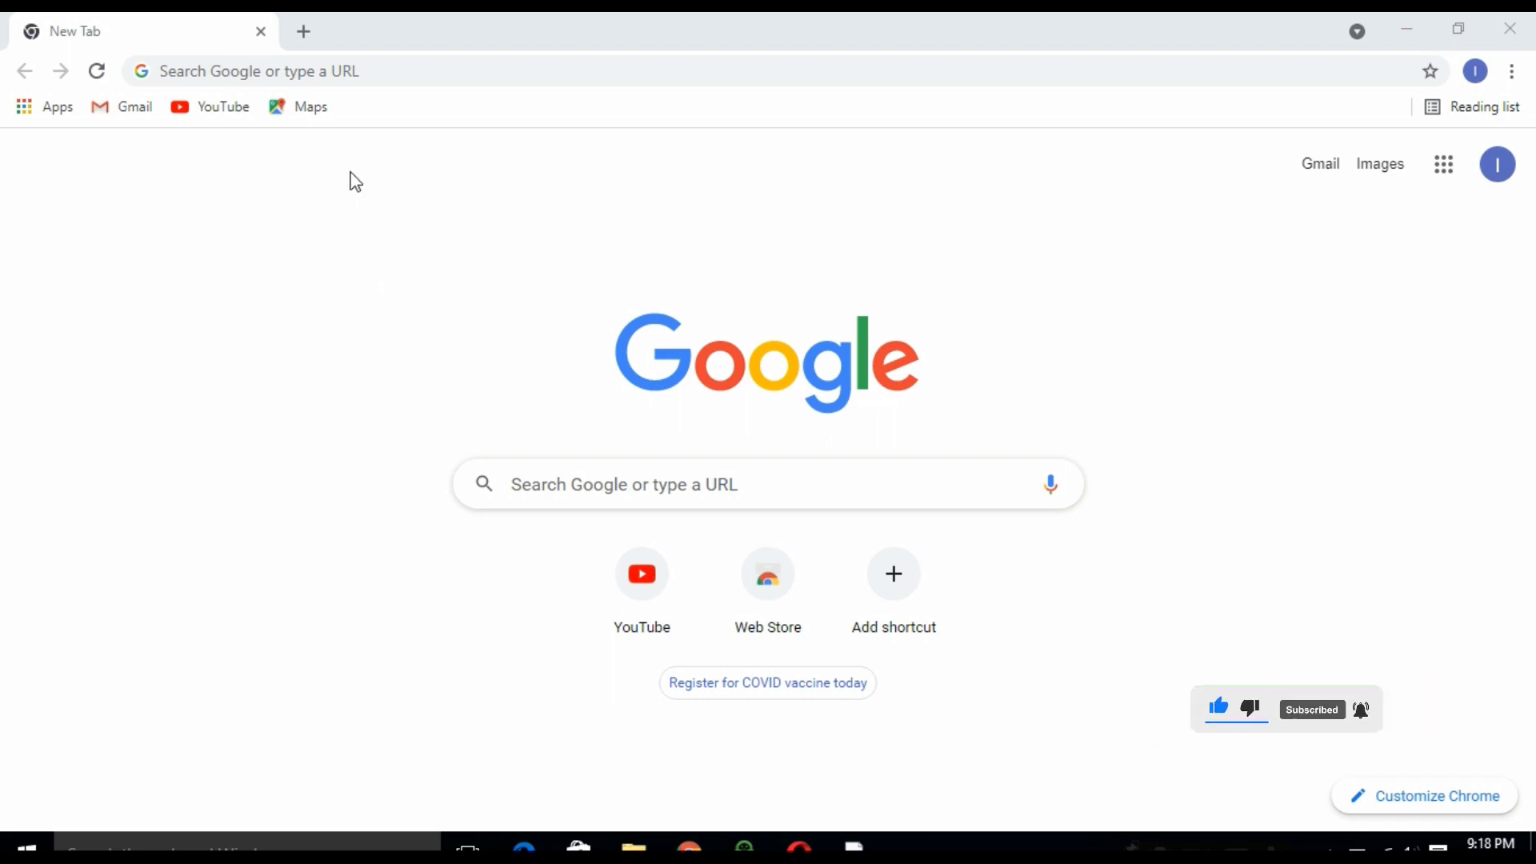
# - Search Google for 'adsense' in a new tab and open the Google AdSense site
pyautogui.click(305, 34)
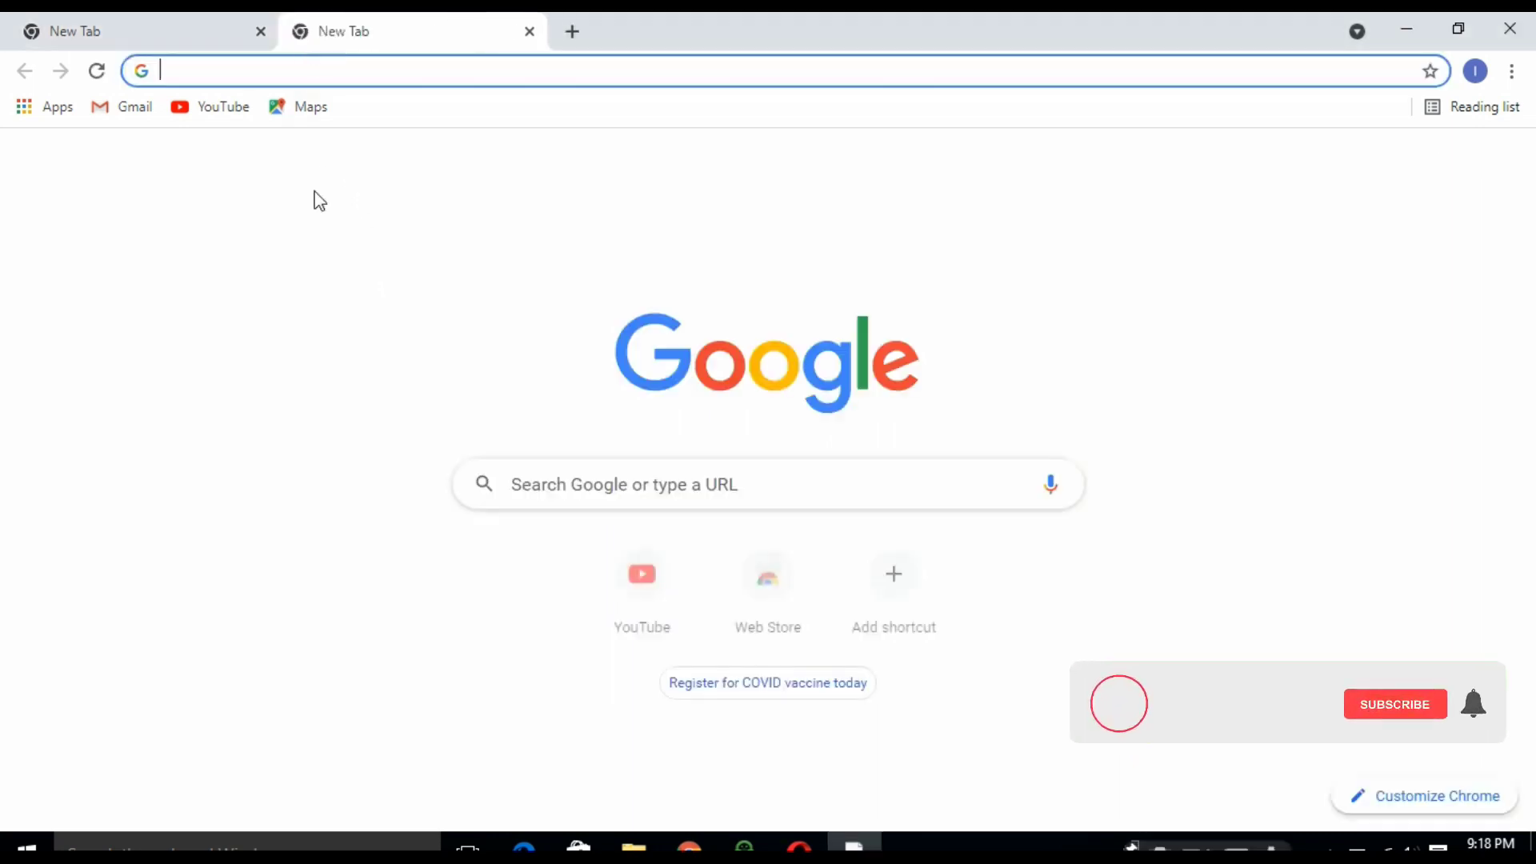
pyautogui.click(368, 74)
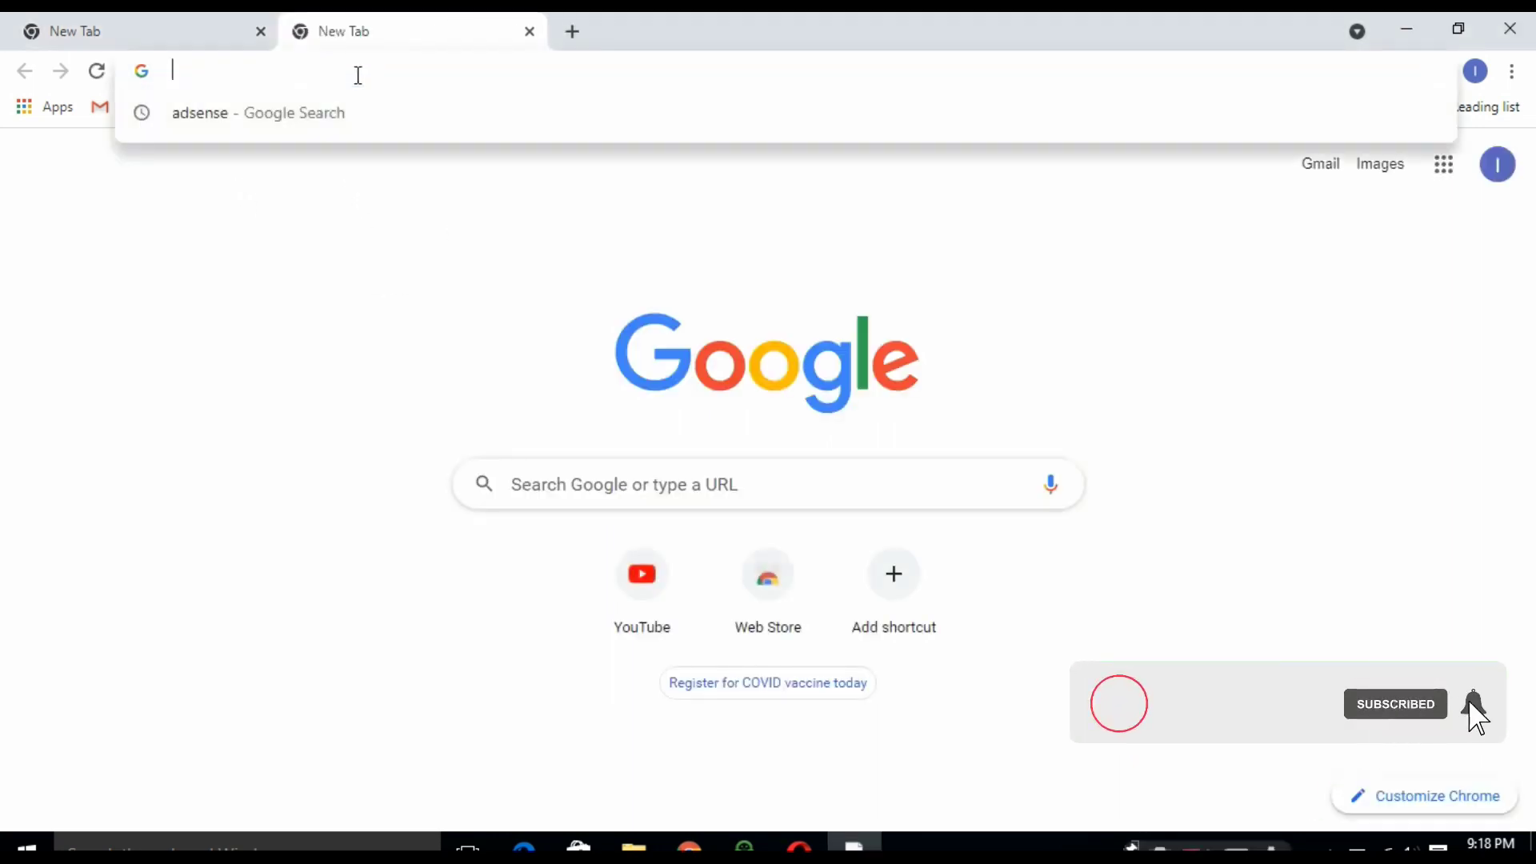
pyautogui.click(250, 125)
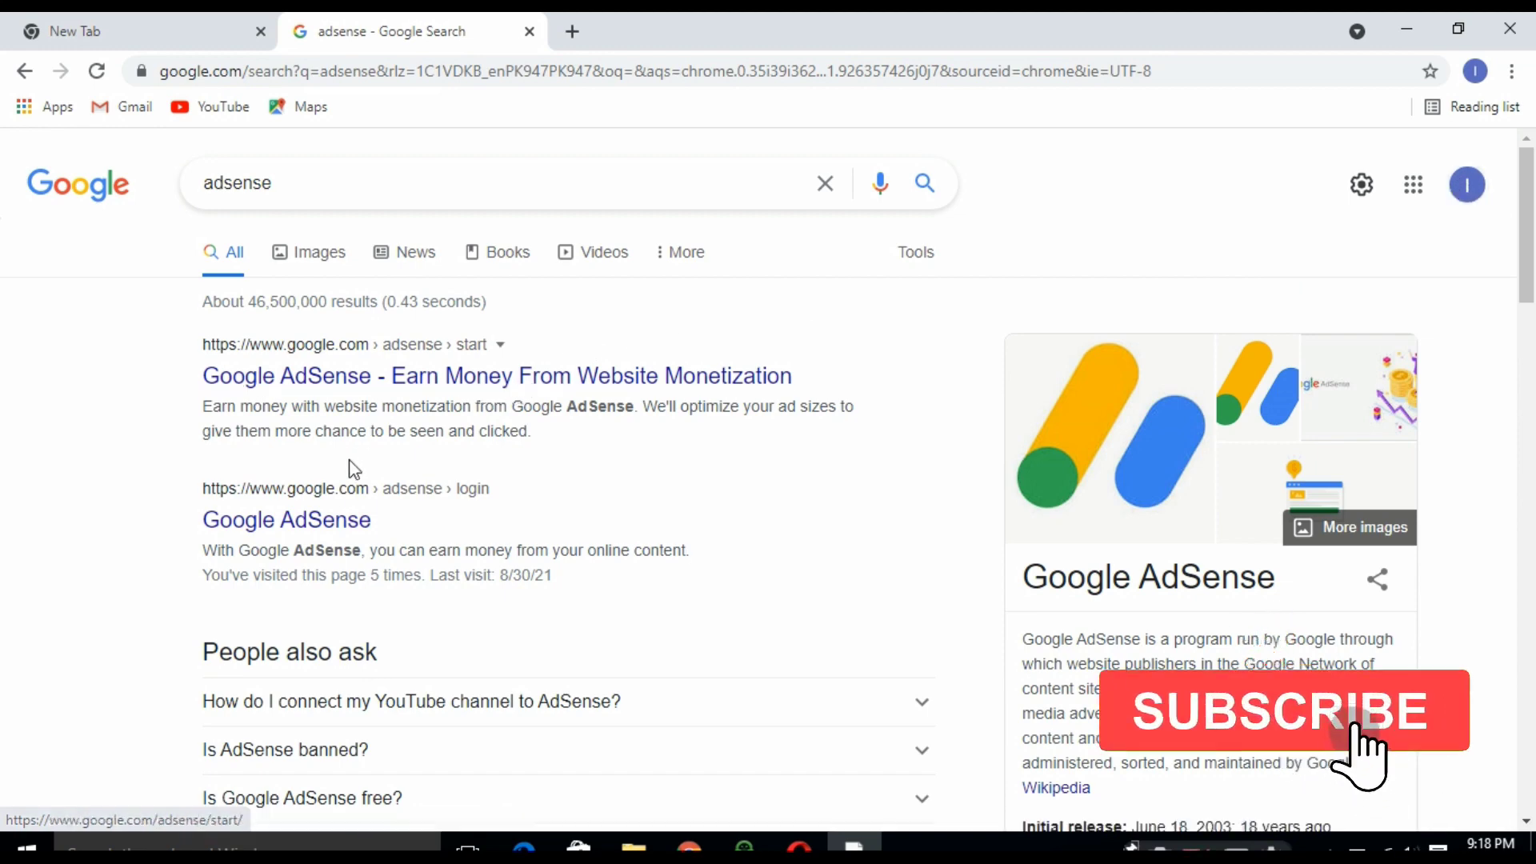
pyautogui.scroll(-1, 318, 506)
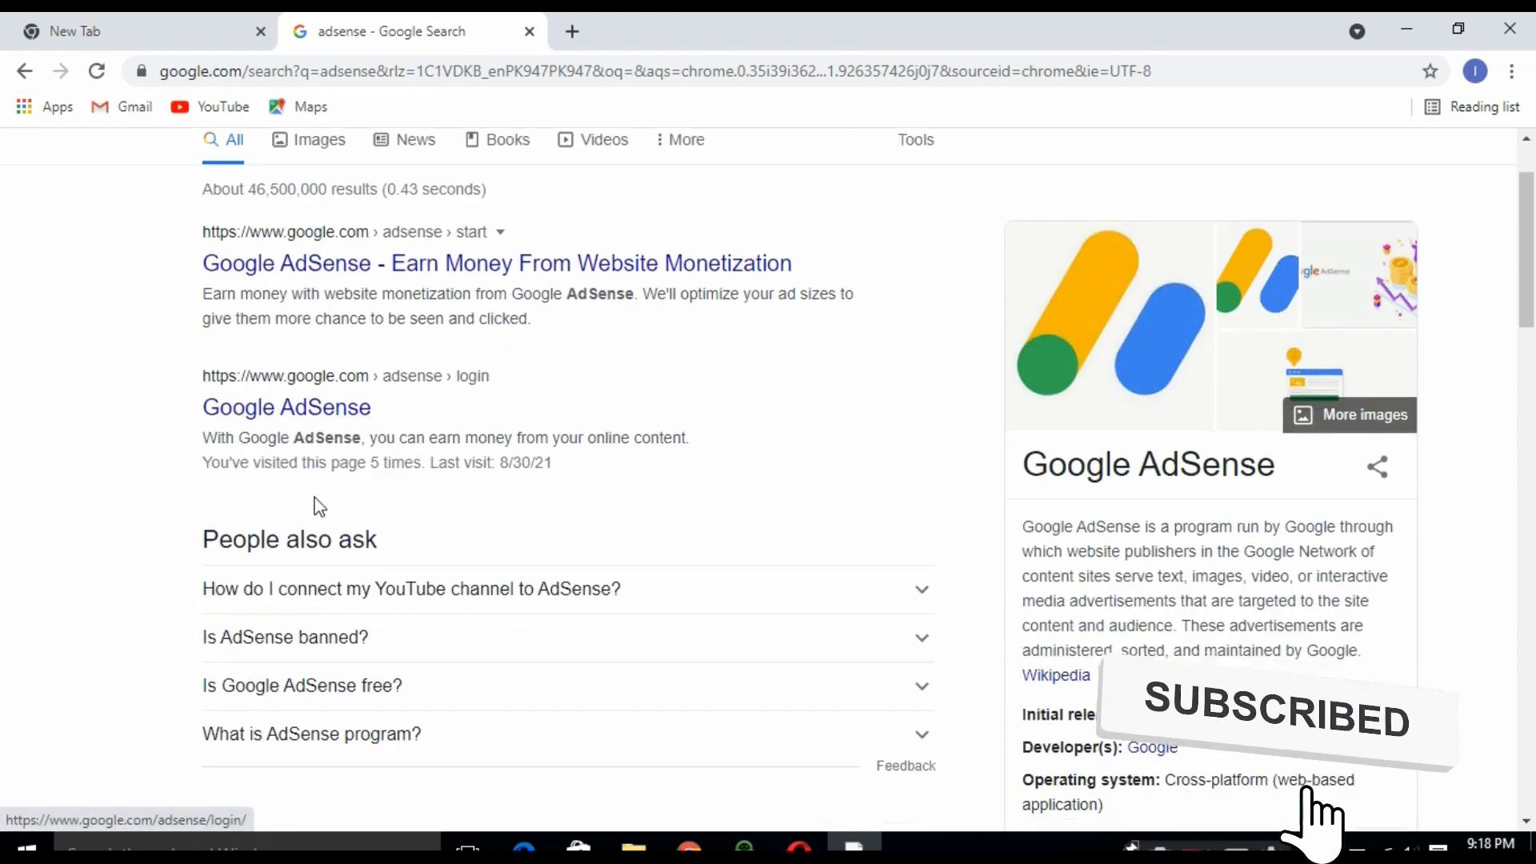
pyautogui.click(293, 417)
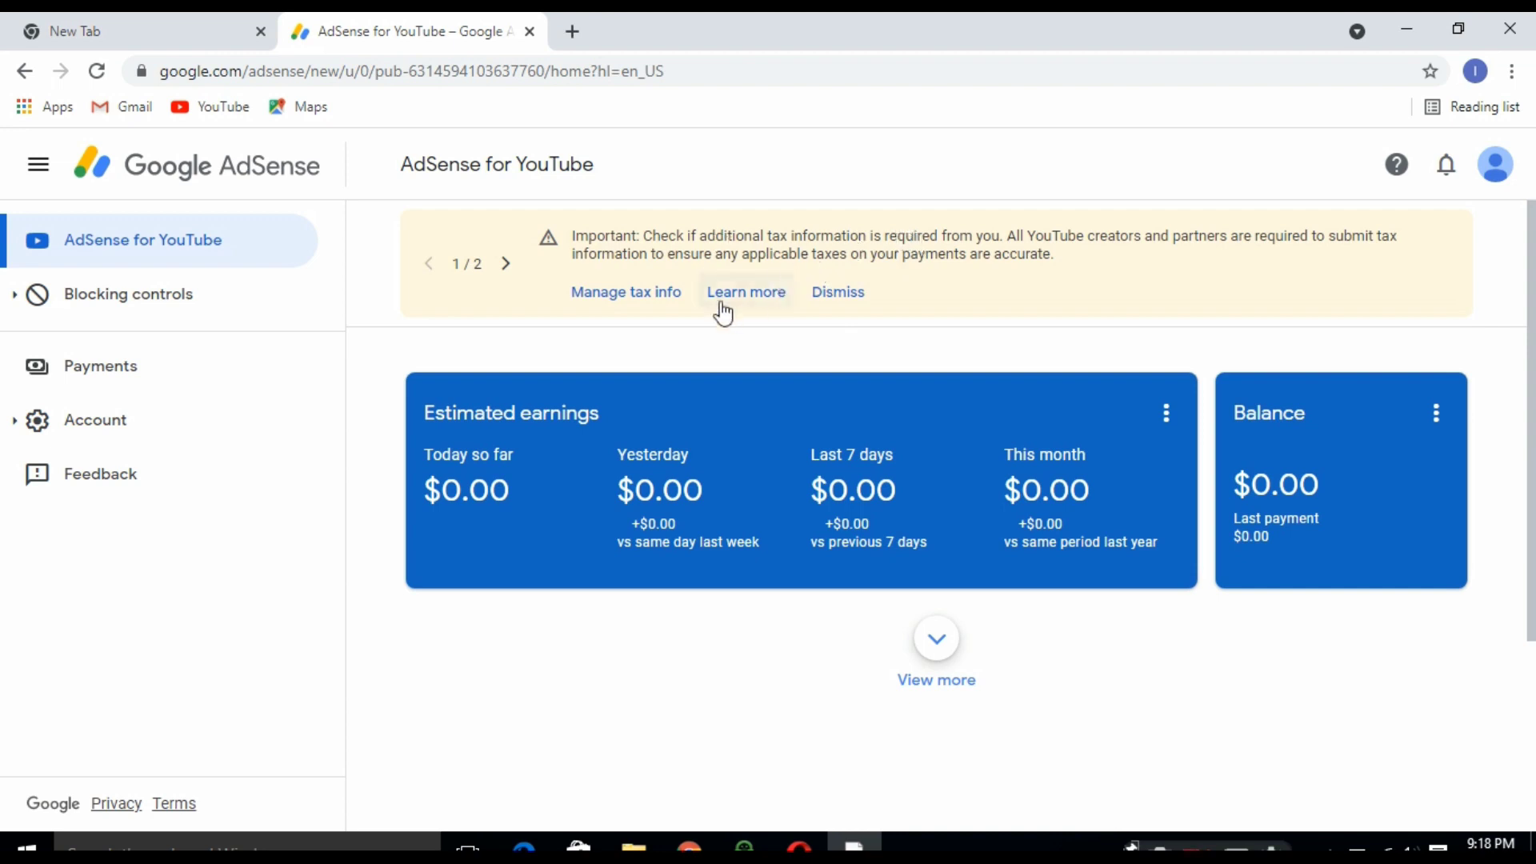
# - Go to Manage tax info from the yellow tax banner on the AdSense home page
pyautogui.click(634, 302)
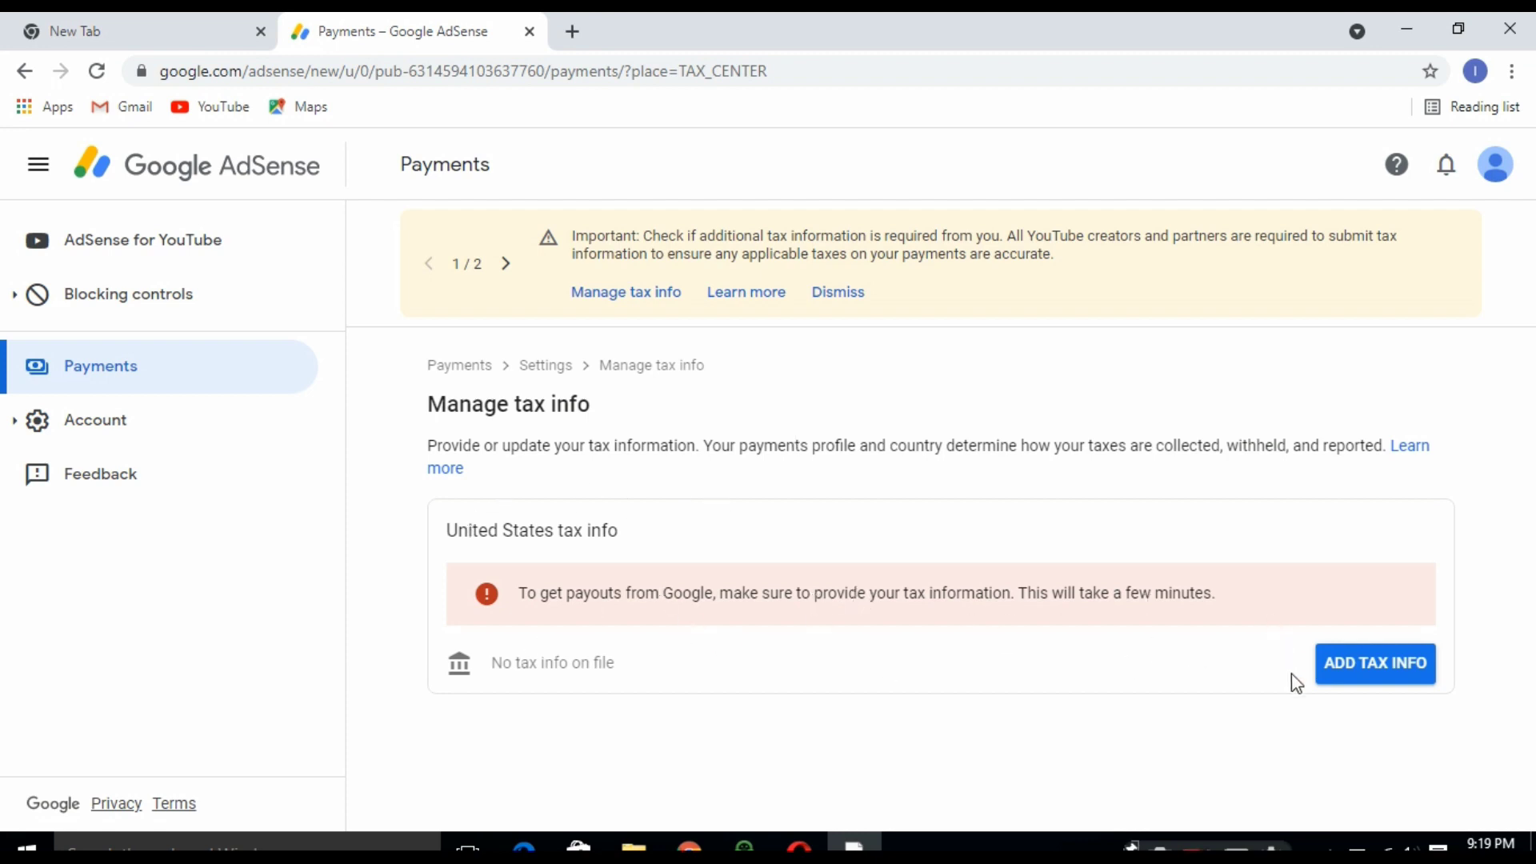
# - Start adding United States tax info and enter the account password in the maximized sign-in window
pyautogui.click(1360, 671)
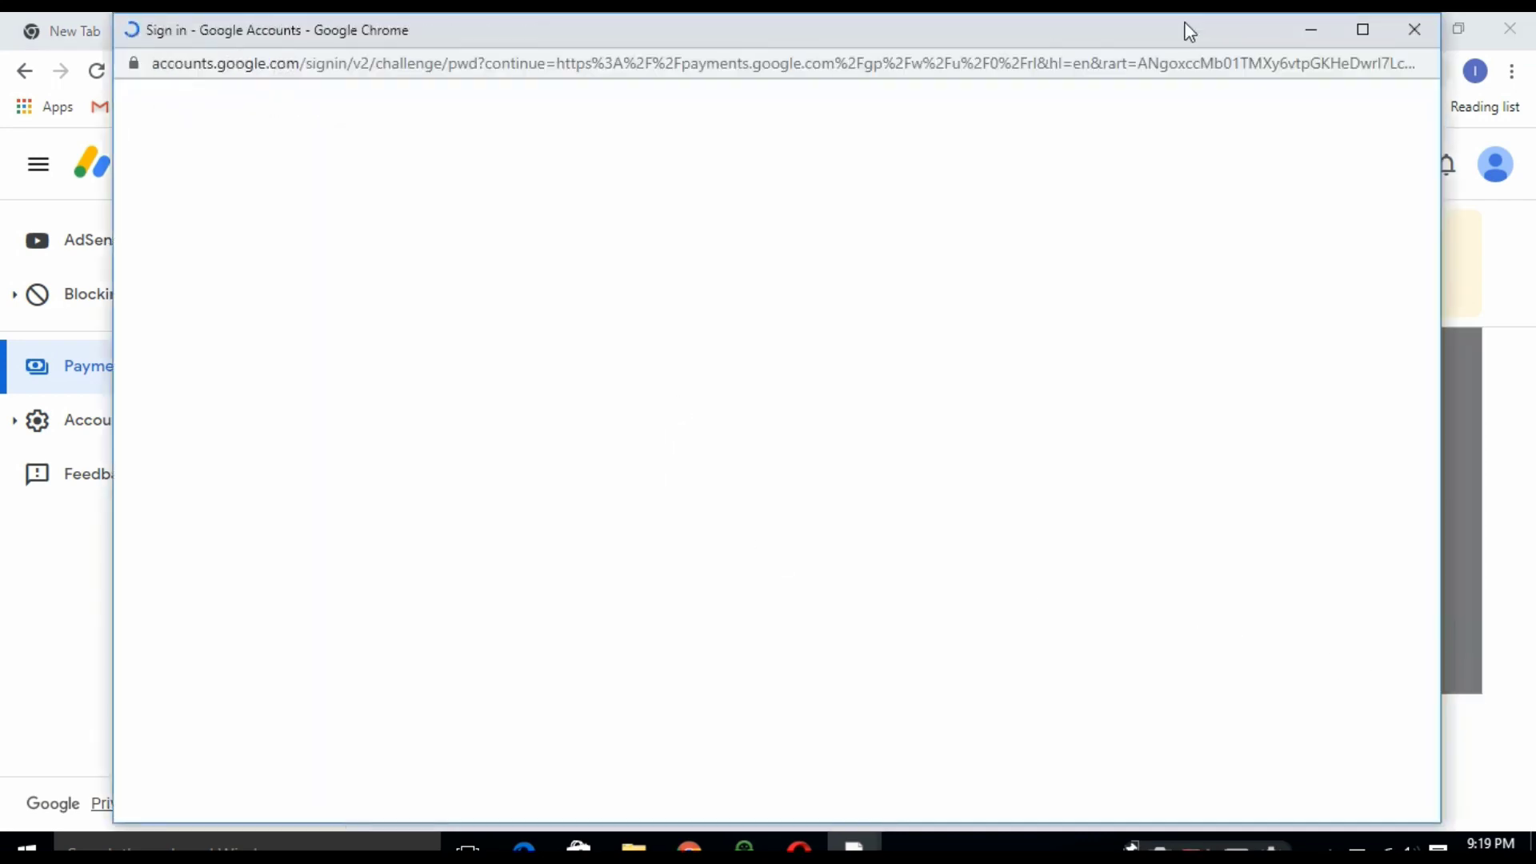
pyautogui.click(1363, 30)
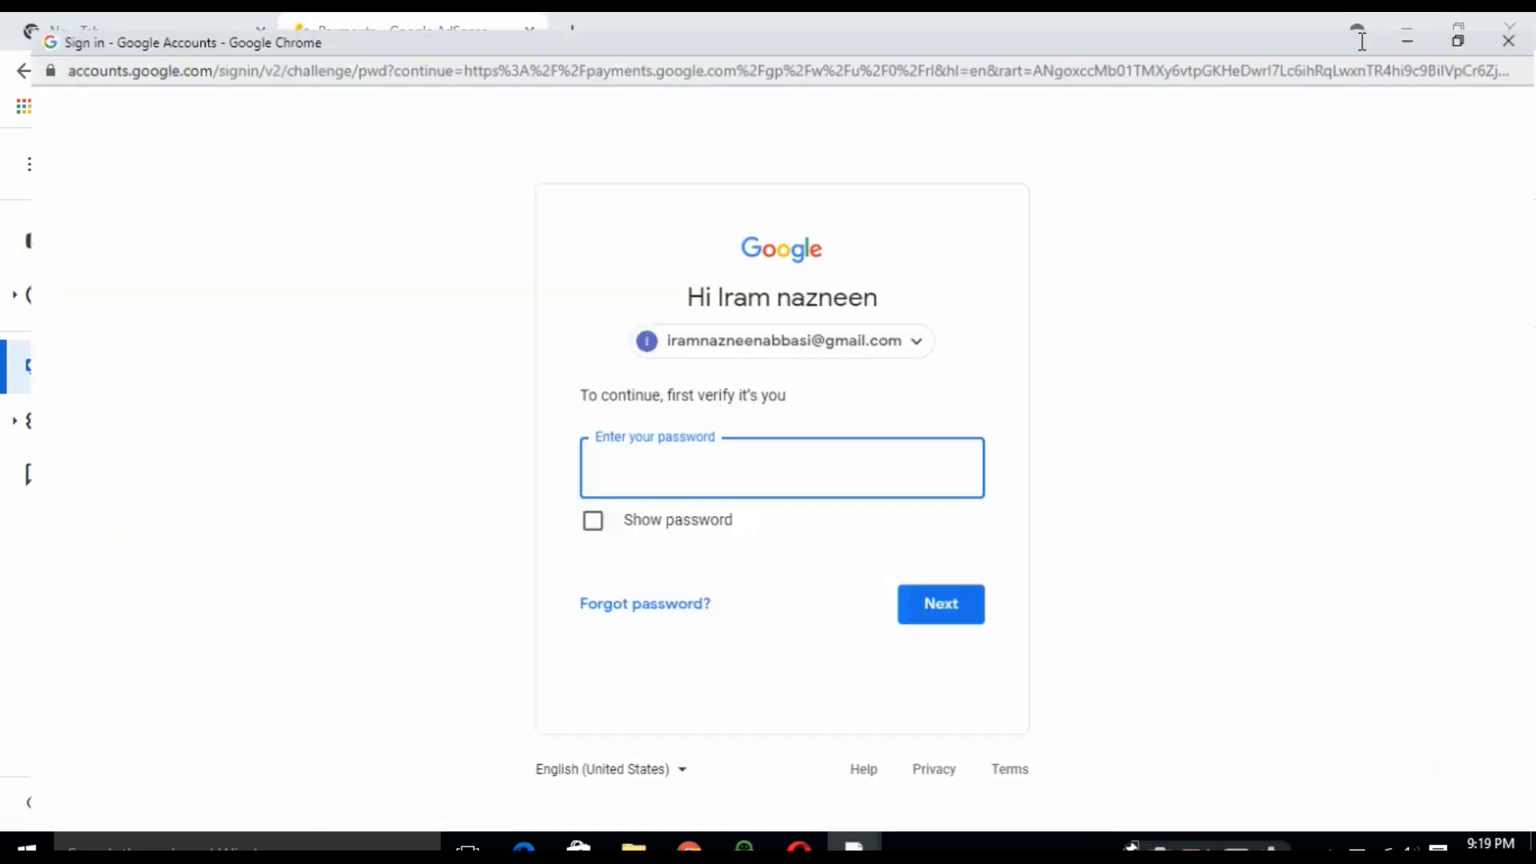
pyautogui.click(696, 463)
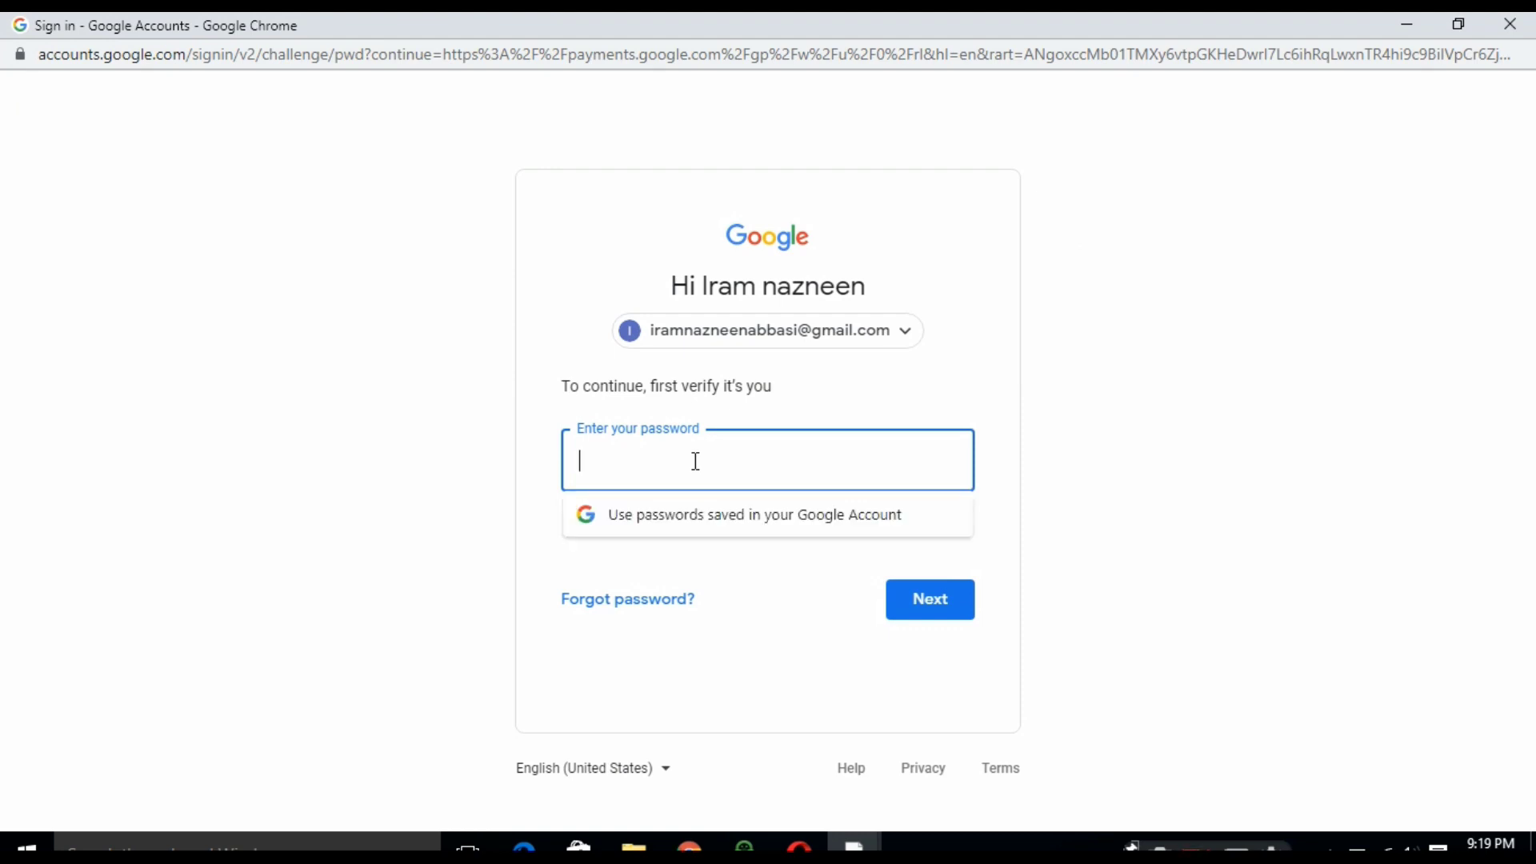
pyautogui.write('•')
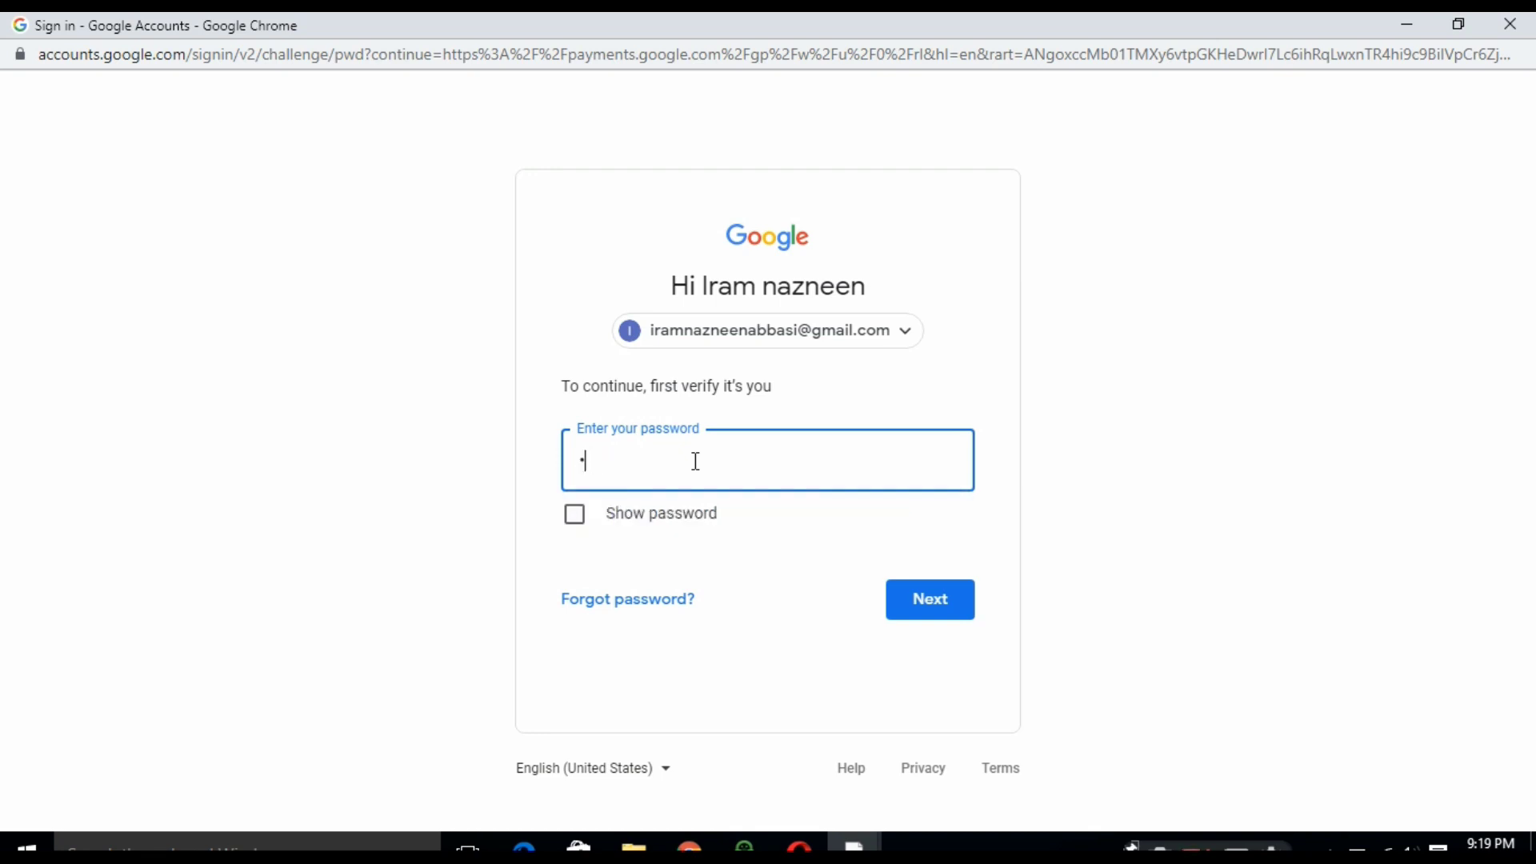
pyautogui.press('BackSpace')
pyautogui.write('••')
# - Submit the password, confirm Individual, answer No to US citizen/resident, and choose W-8BEN
pyautogui.click(934, 598)
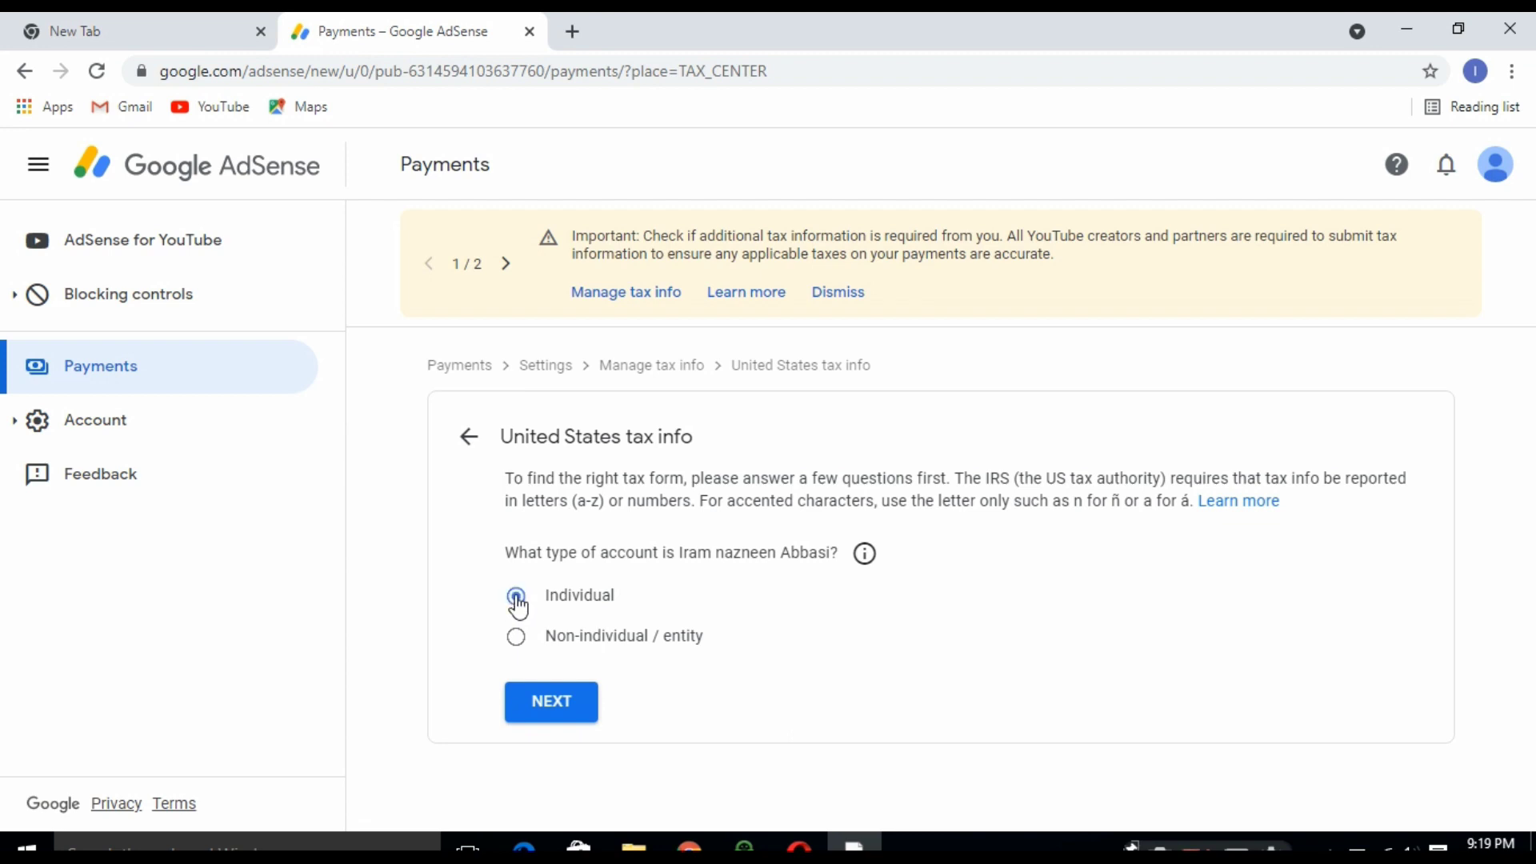
pyautogui.click(562, 709)
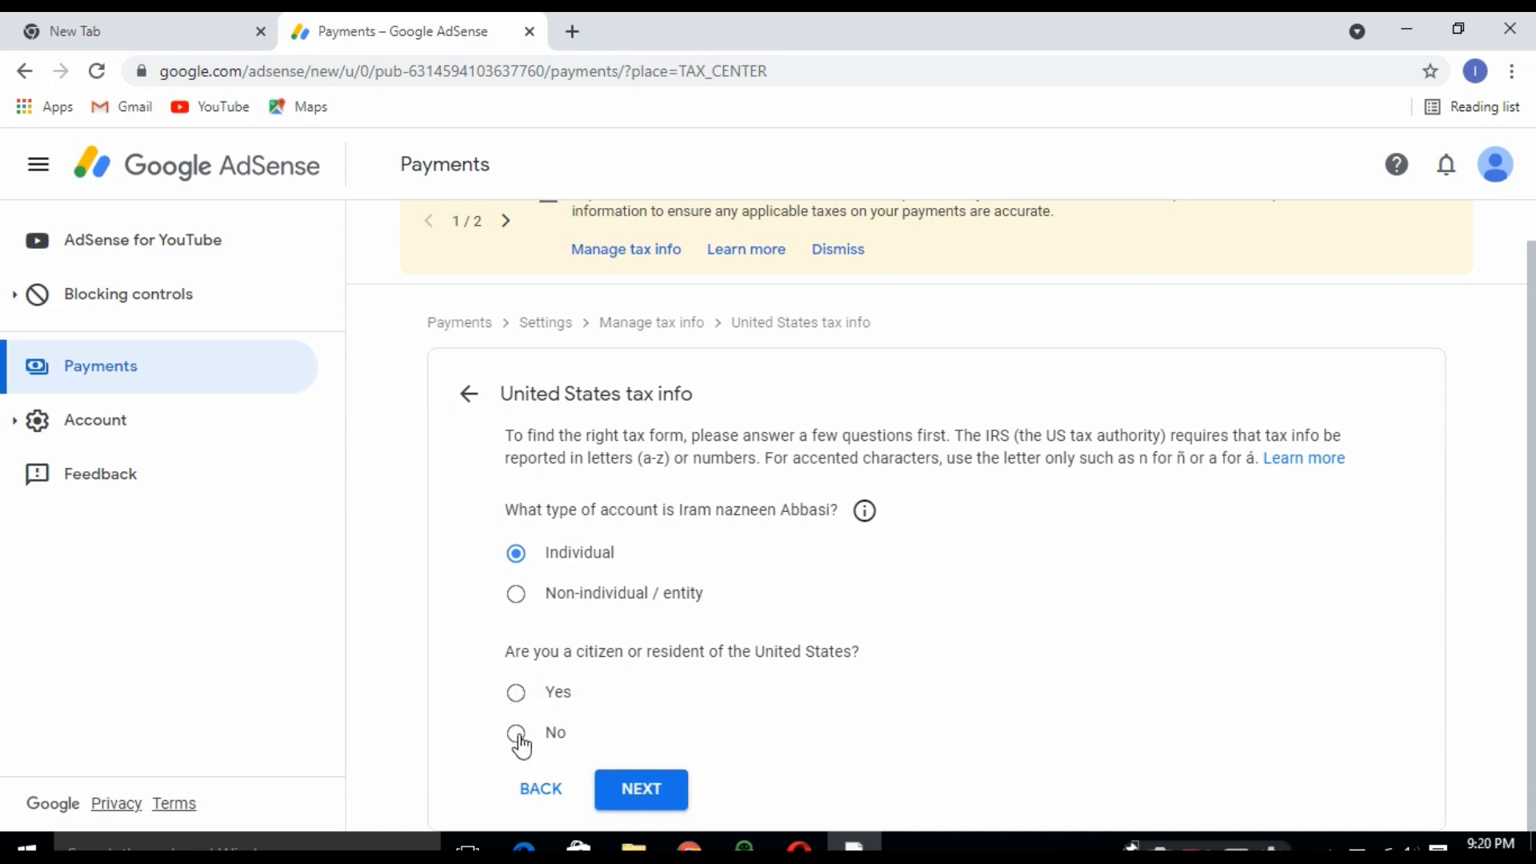
pyautogui.click(646, 795)
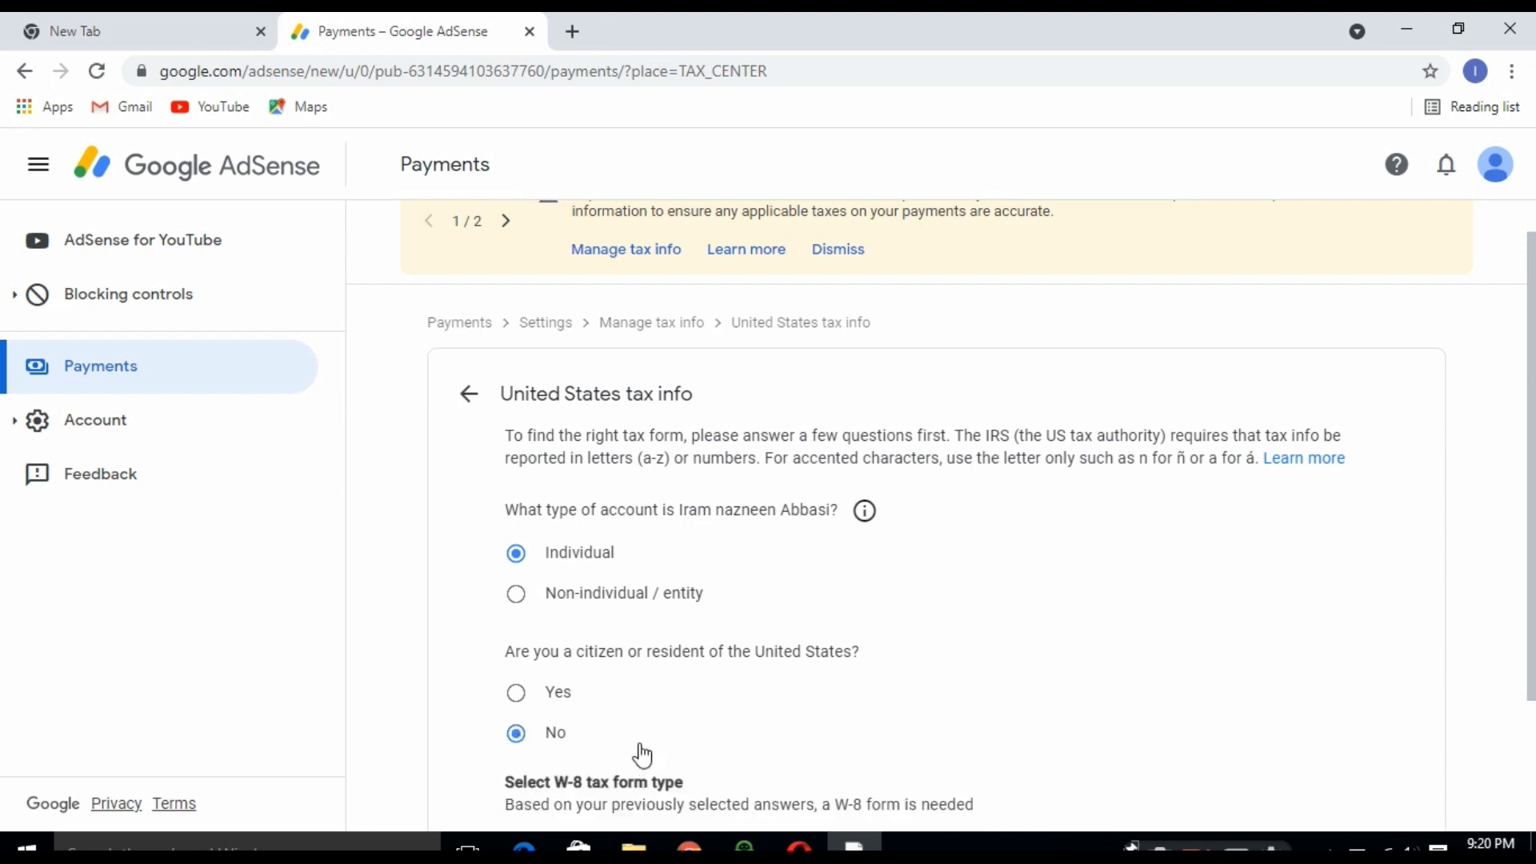
pyautogui.scroll(-3, 638, 752)
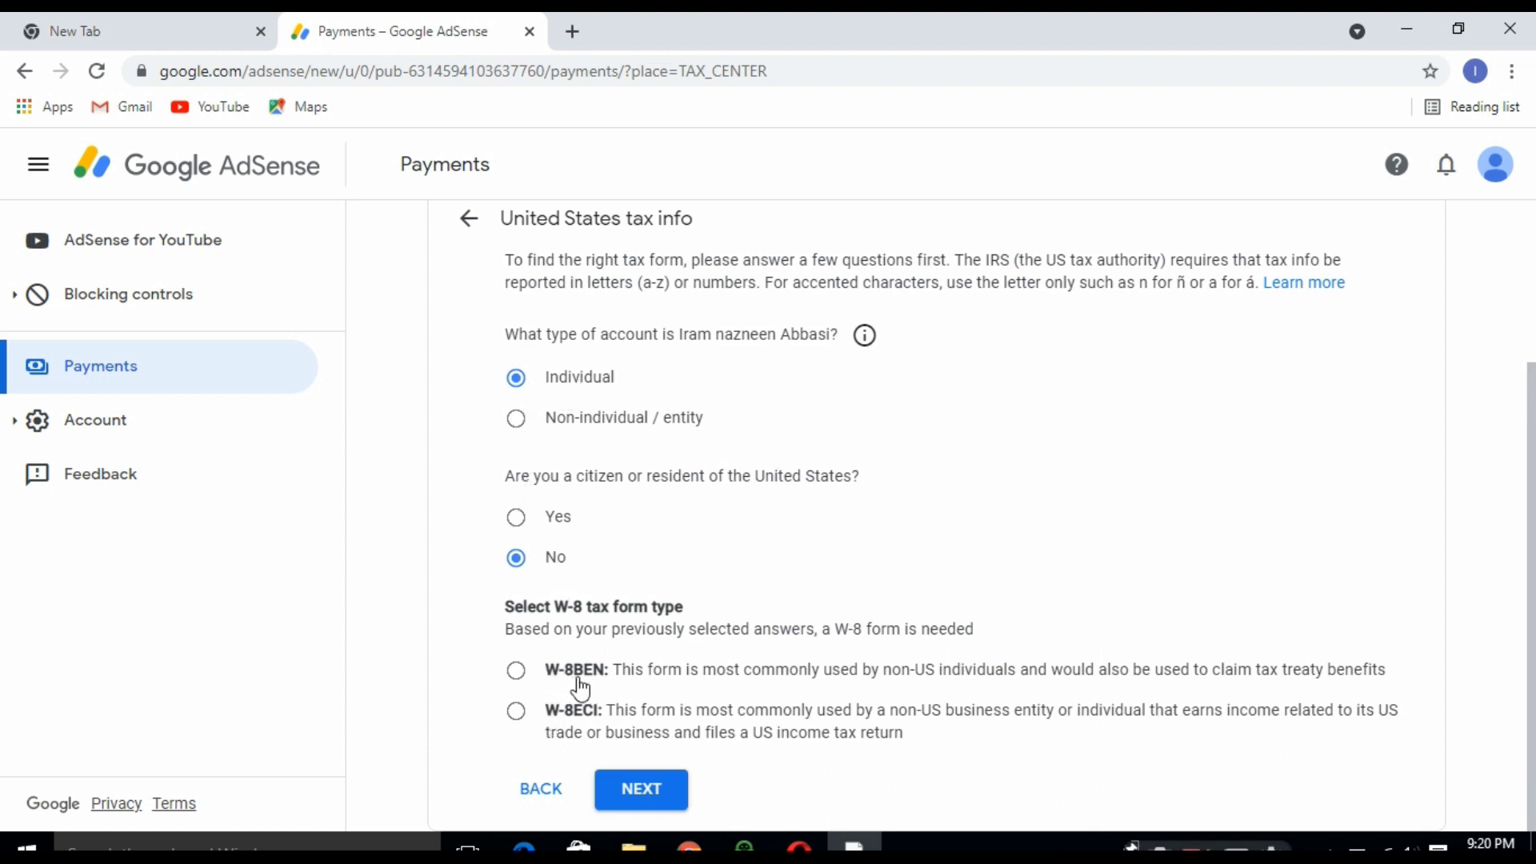
pyautogui.click(519, 676)
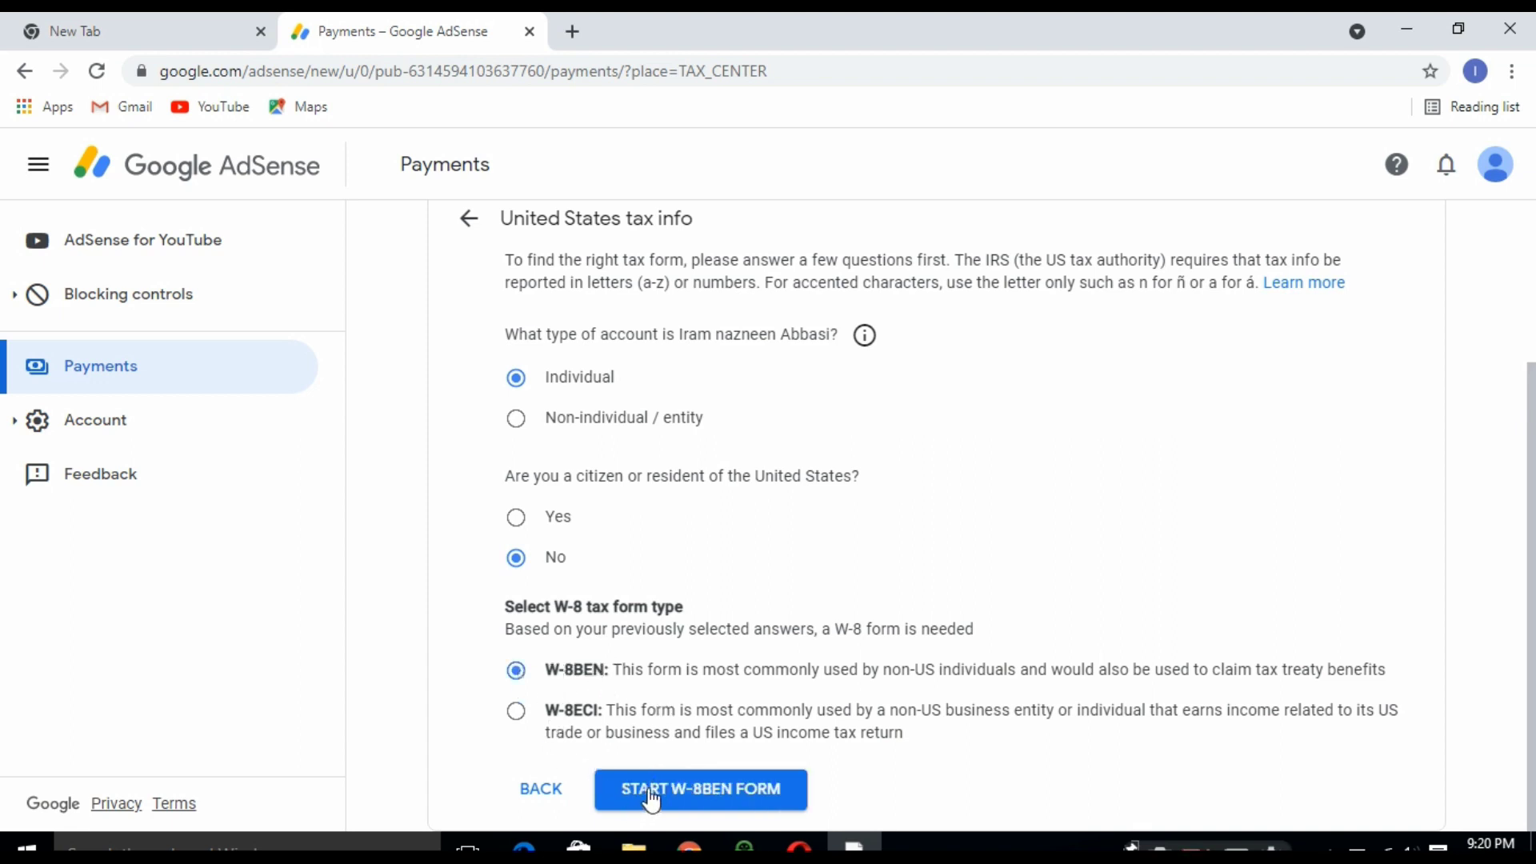
# - Set the country of citizenship on the W-8BEN form to Pakistan
pyautogui.click(702, 797)
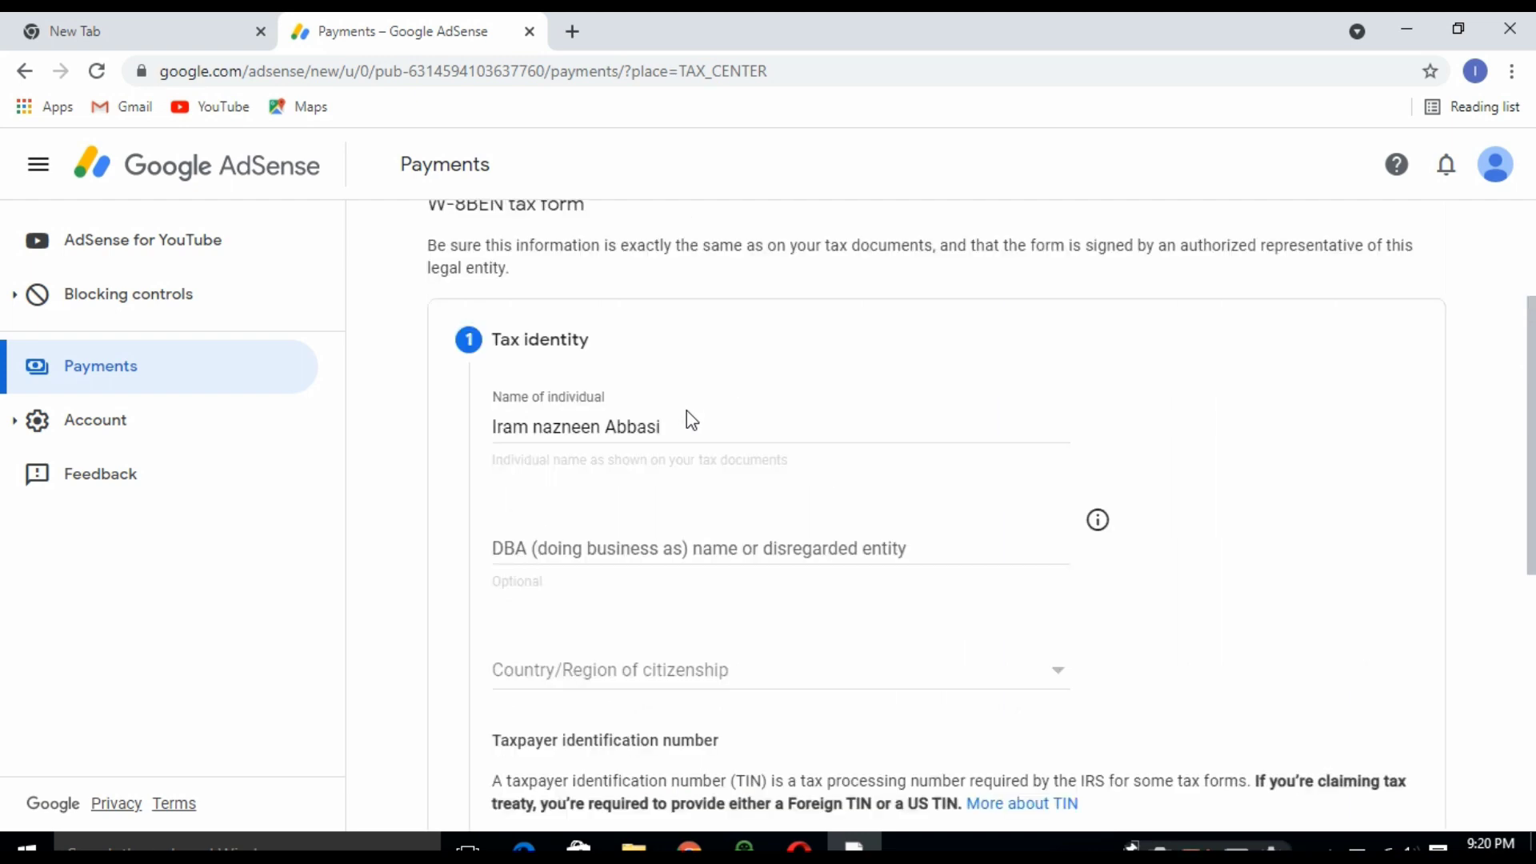
pyautogui.scroll(-1, 676, 411)
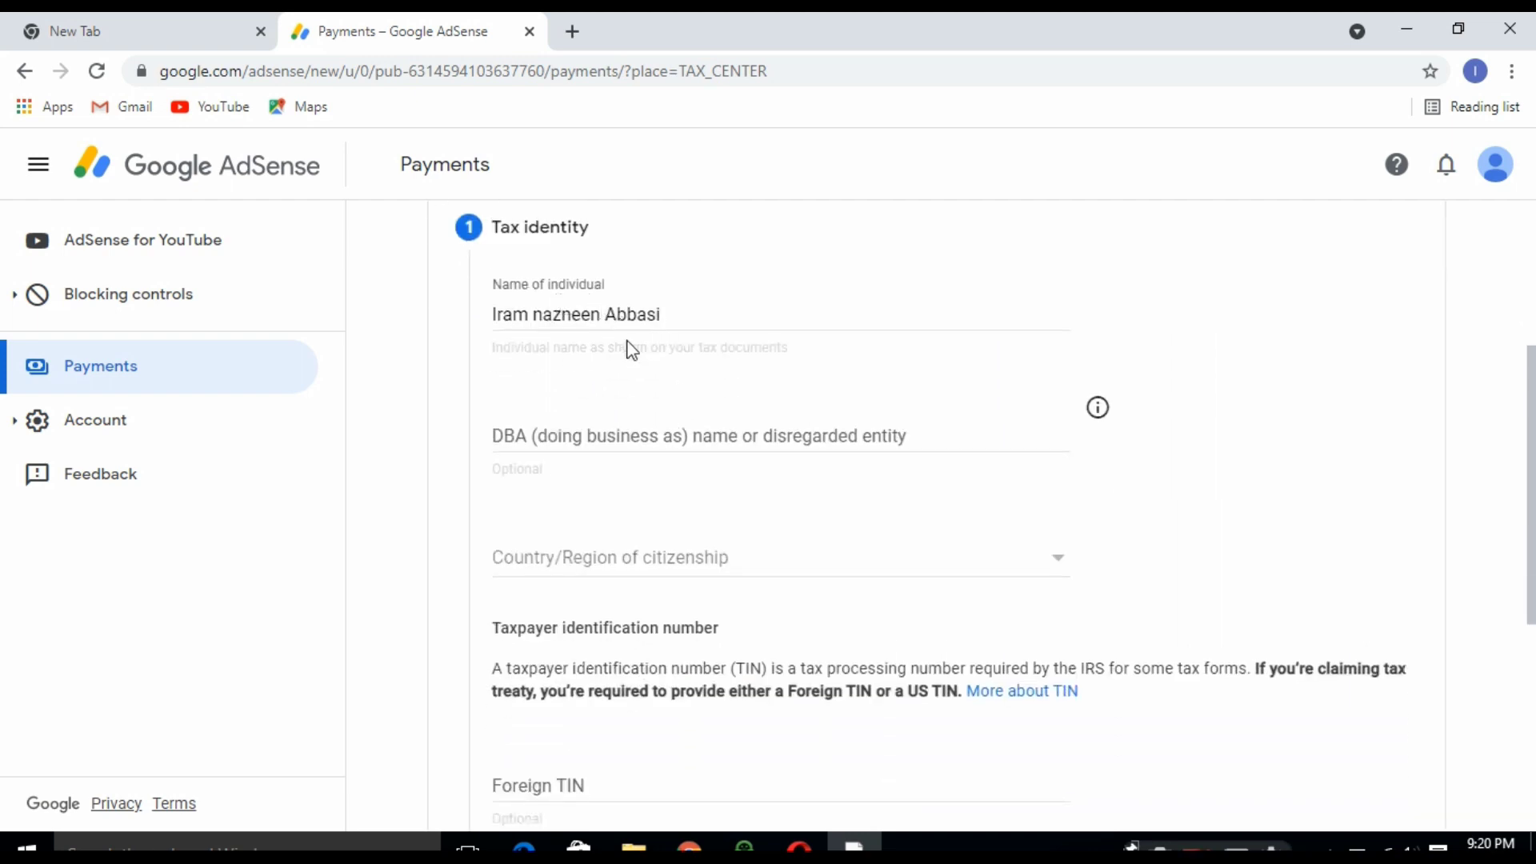
pyautogui.scroll(-1, 644, 409)
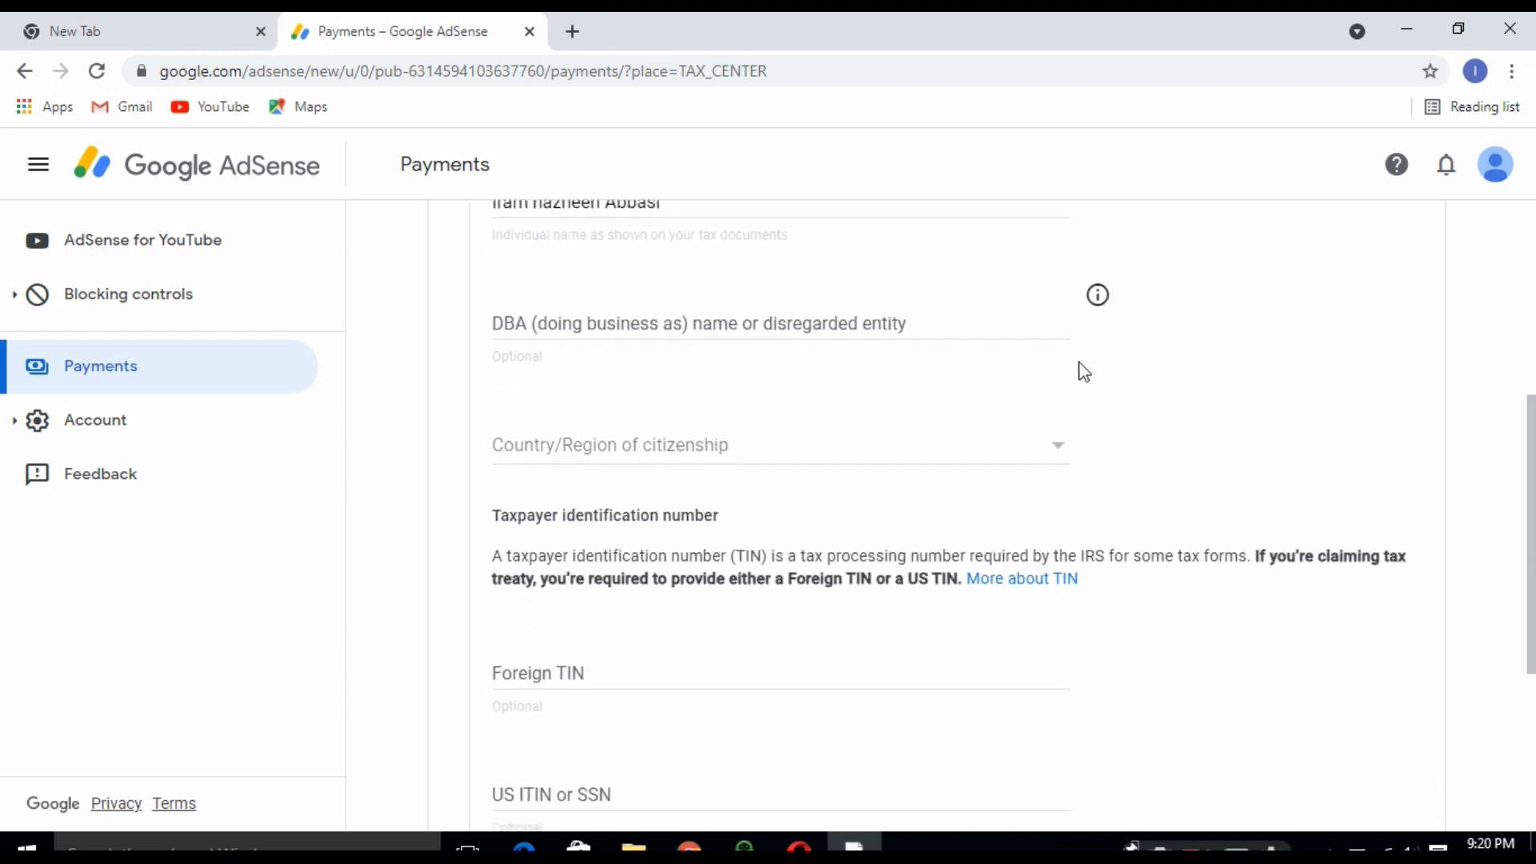
pyautogui.click(1061, 450)
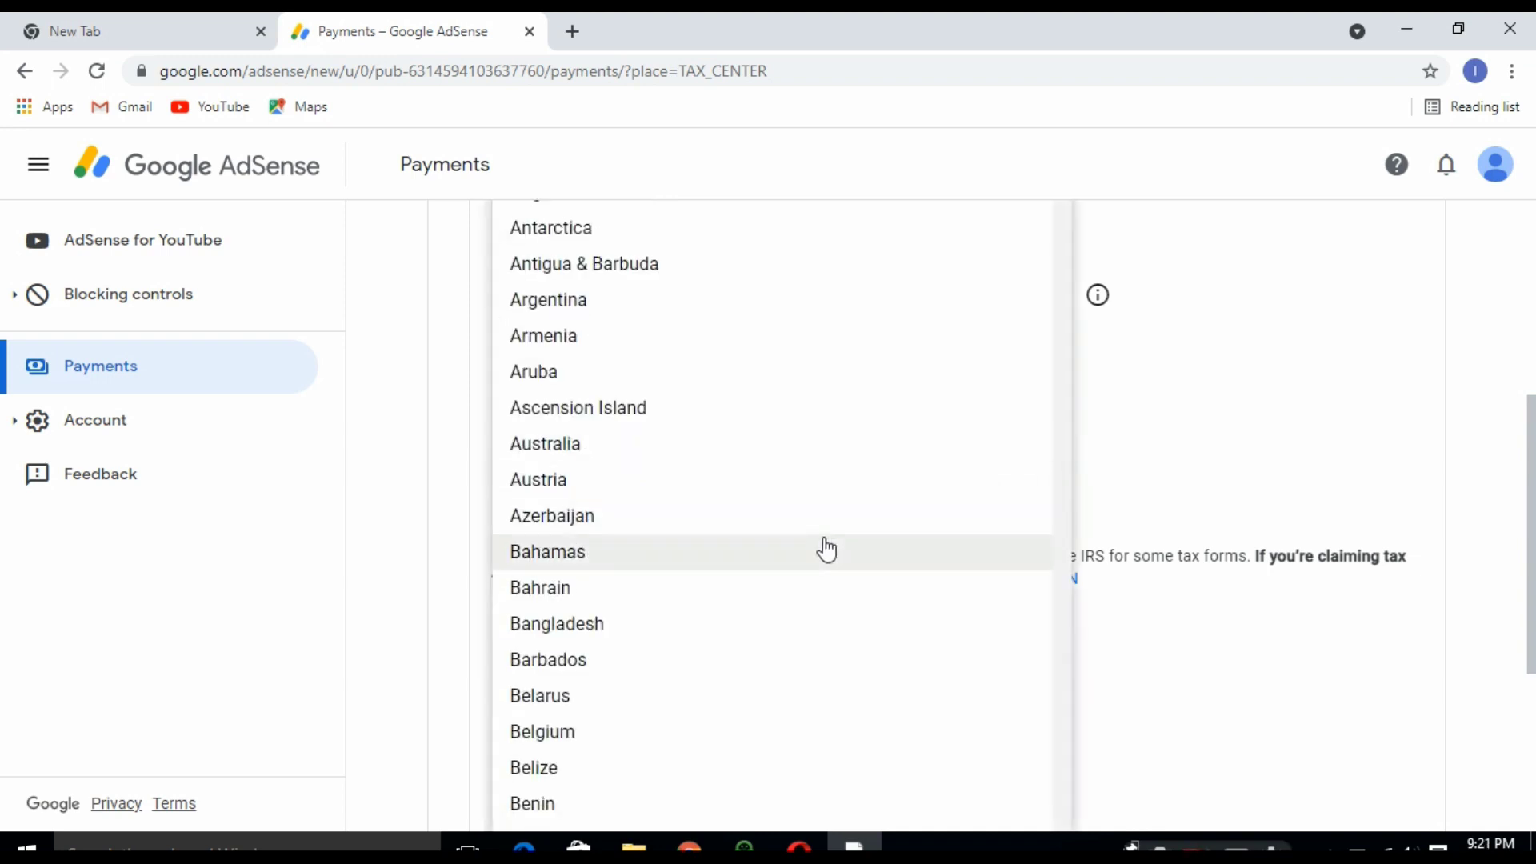
pyautogui.scroll(-20, 827, 549)
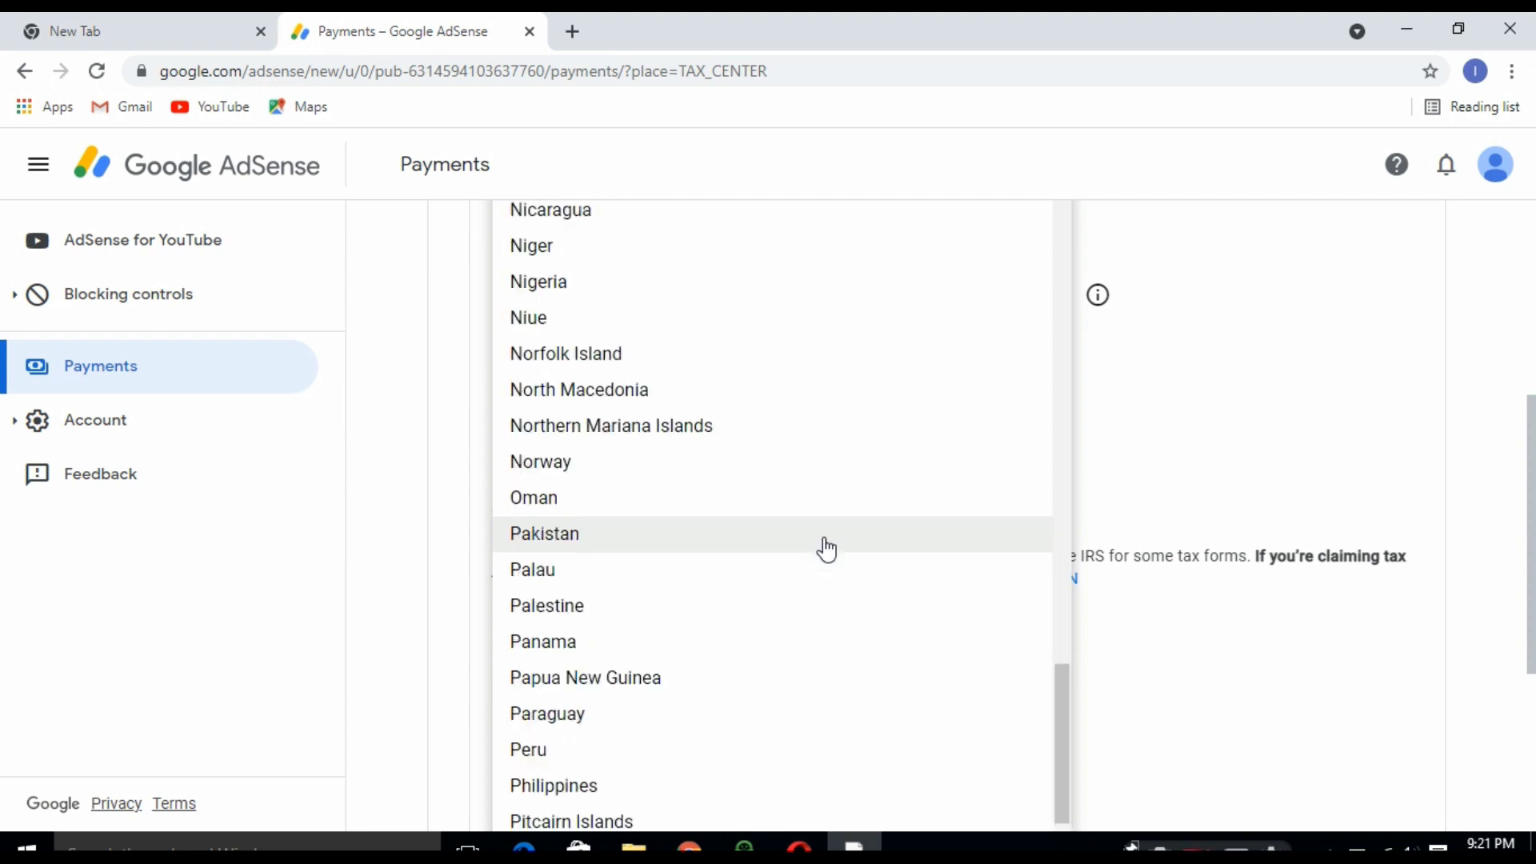
pyautogui.scroll(20, 826, 550)
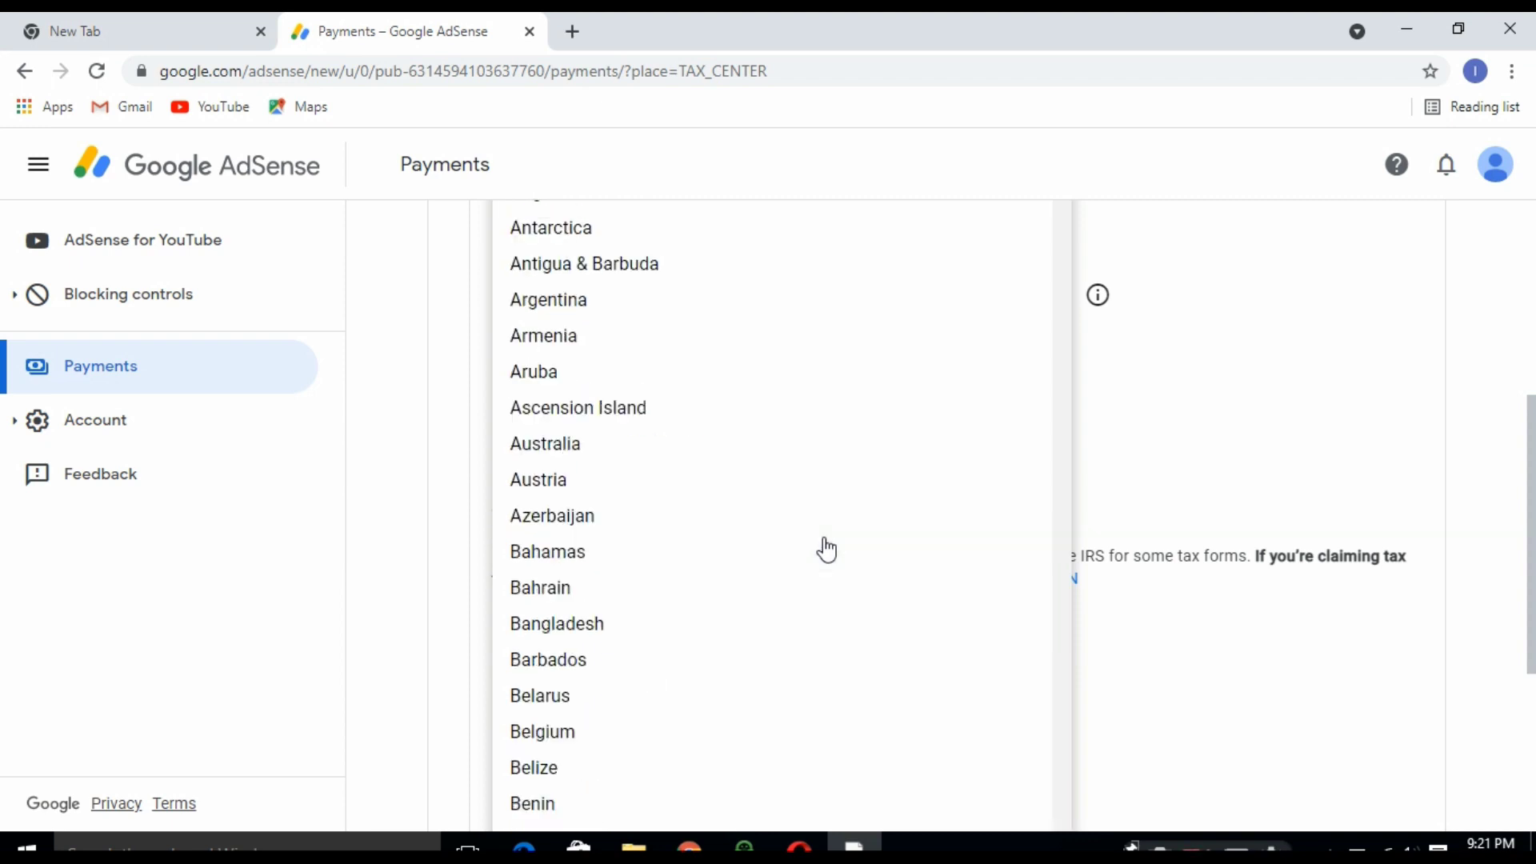
pyautogui.scroll(-20, 825, 547)
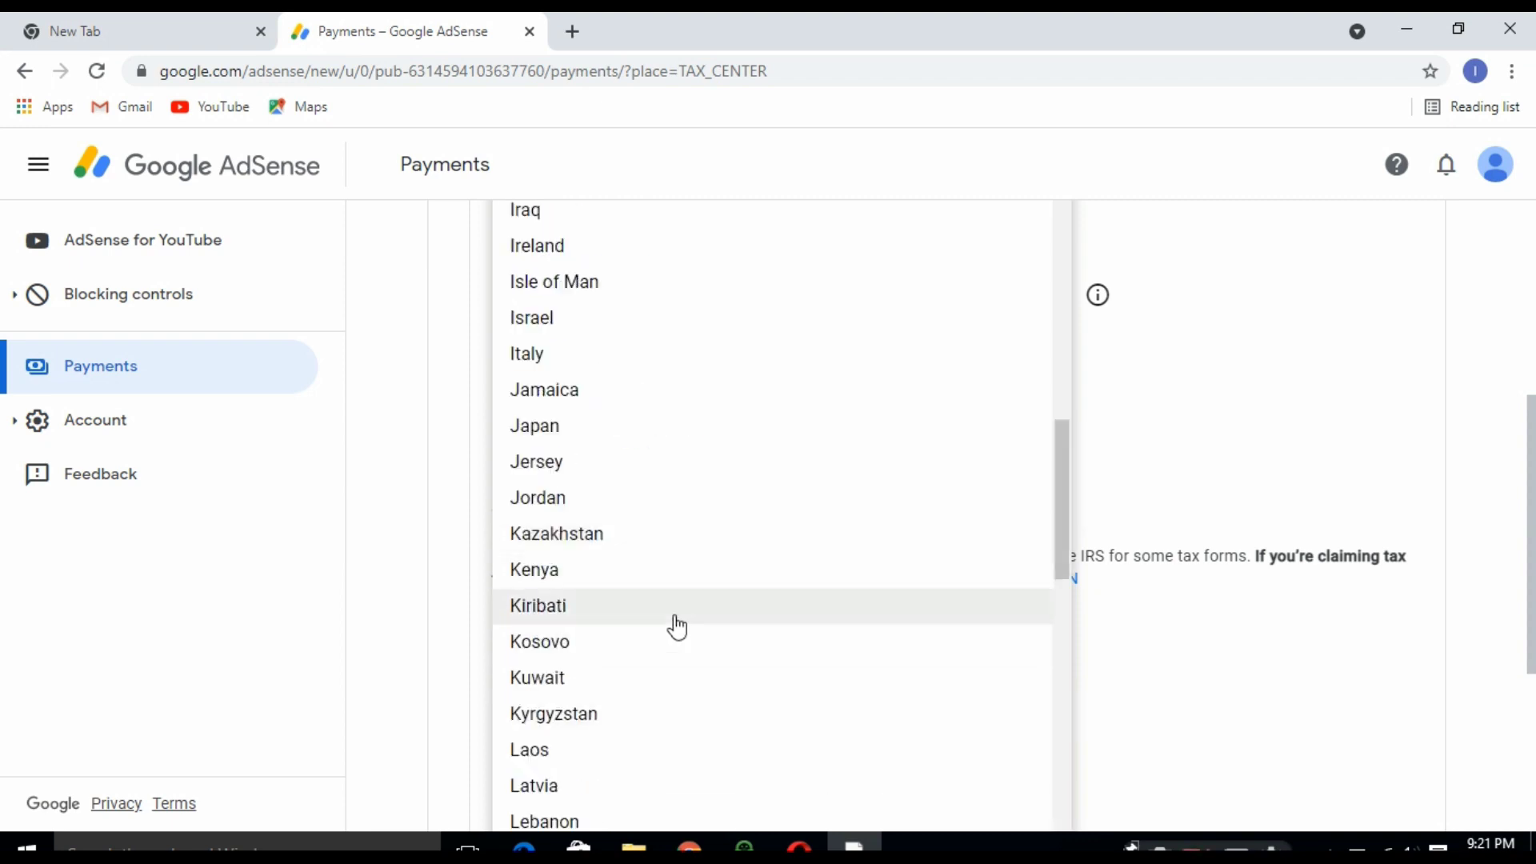
pyautogui.scroll(3, 676, 628)
pyautogui.scroll(1, 677, 627)
pyautogui.scroll(-10, 676, 625)
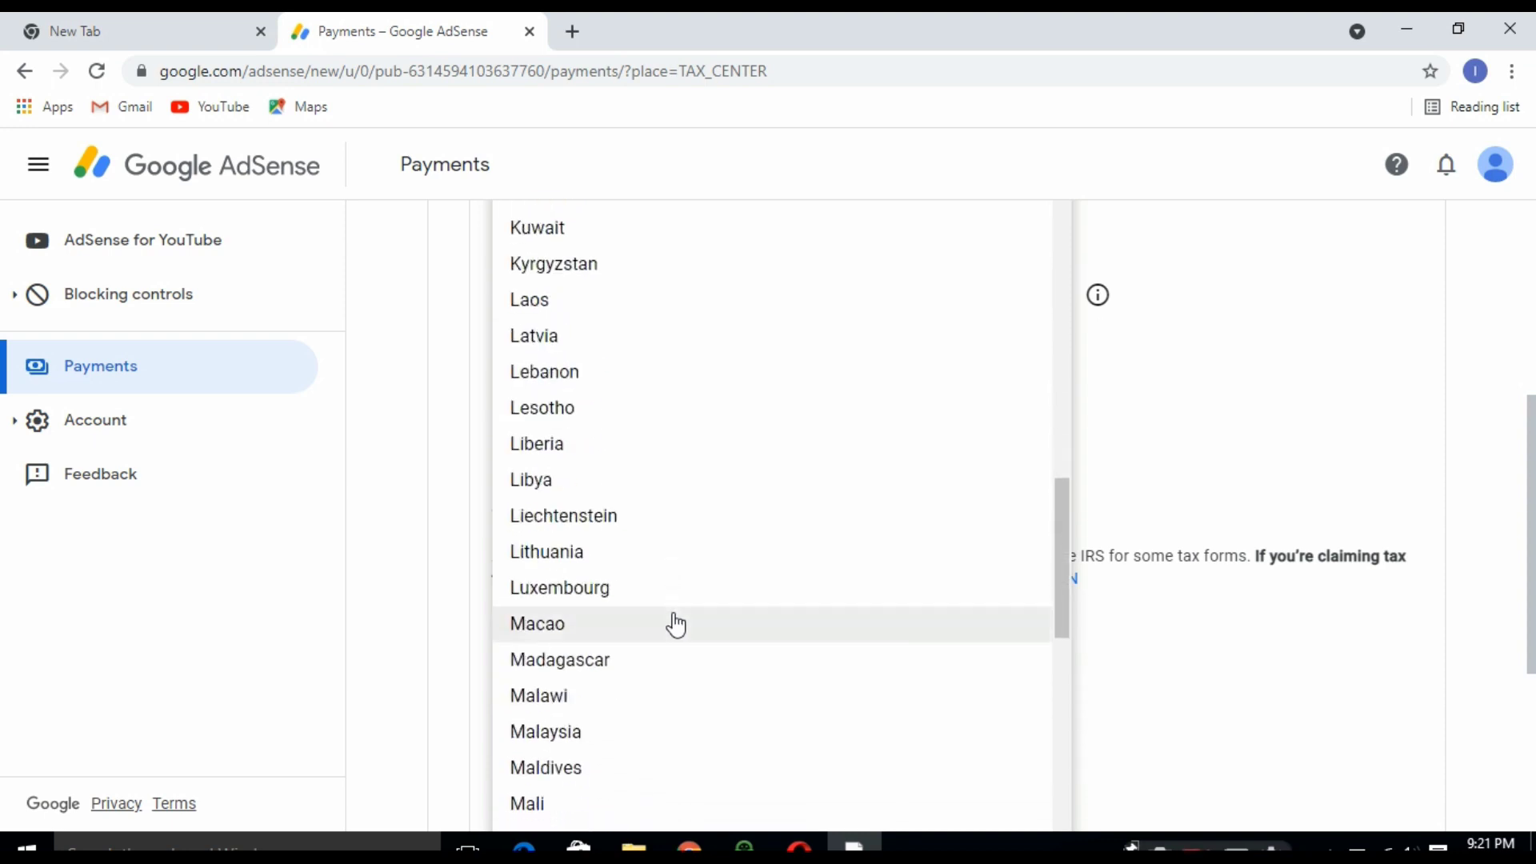
pyautogui.scroll(20, 676, 625)
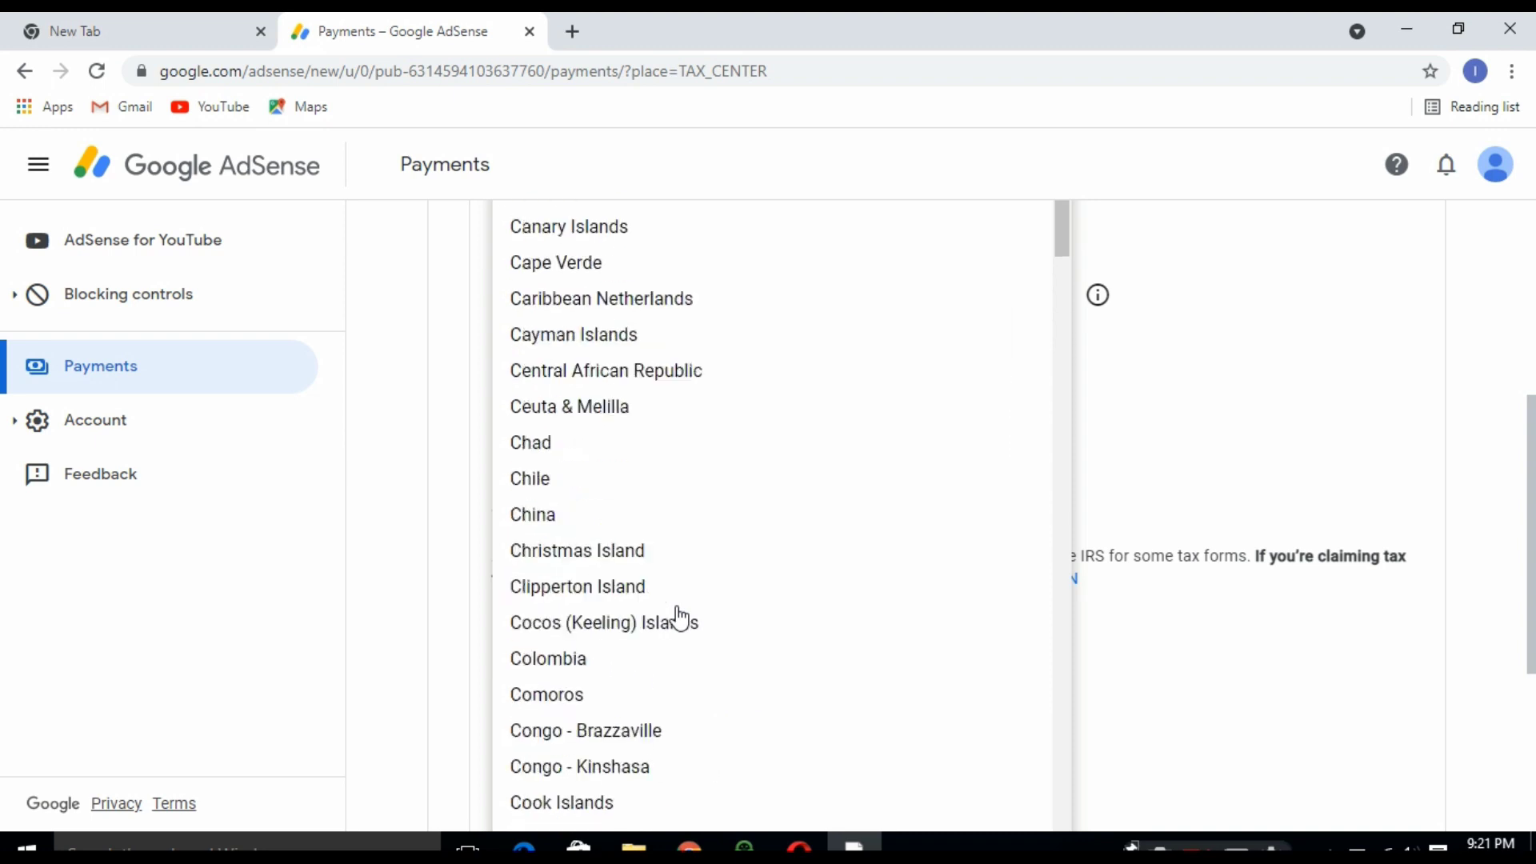
pyautogui.scroll(7, 676, 617)
pyautogui.scroll(10, 749, 331)
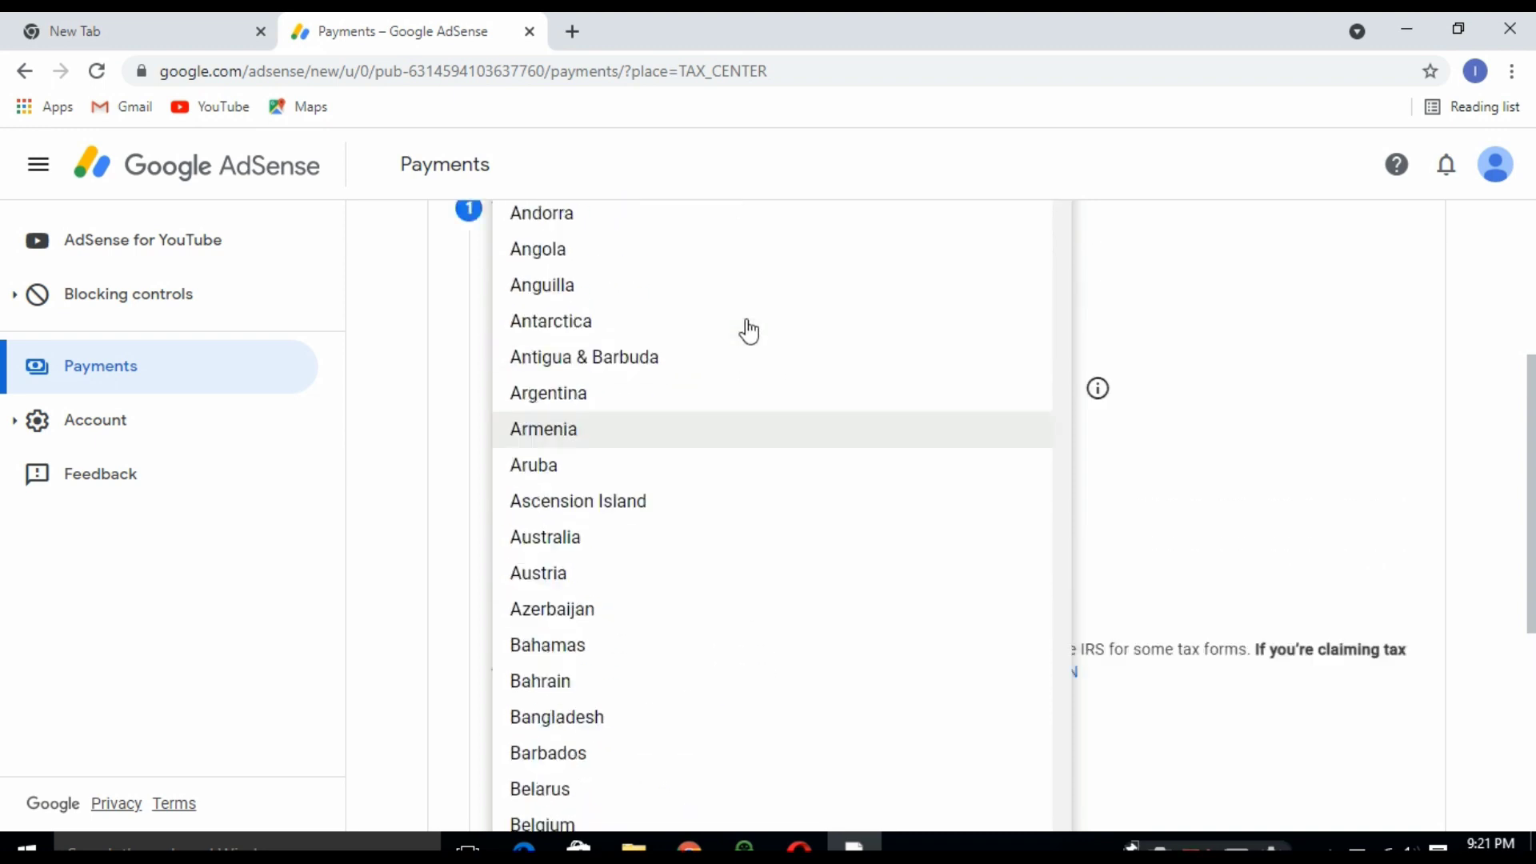
pyautogui.scroll(5, 749, 331)
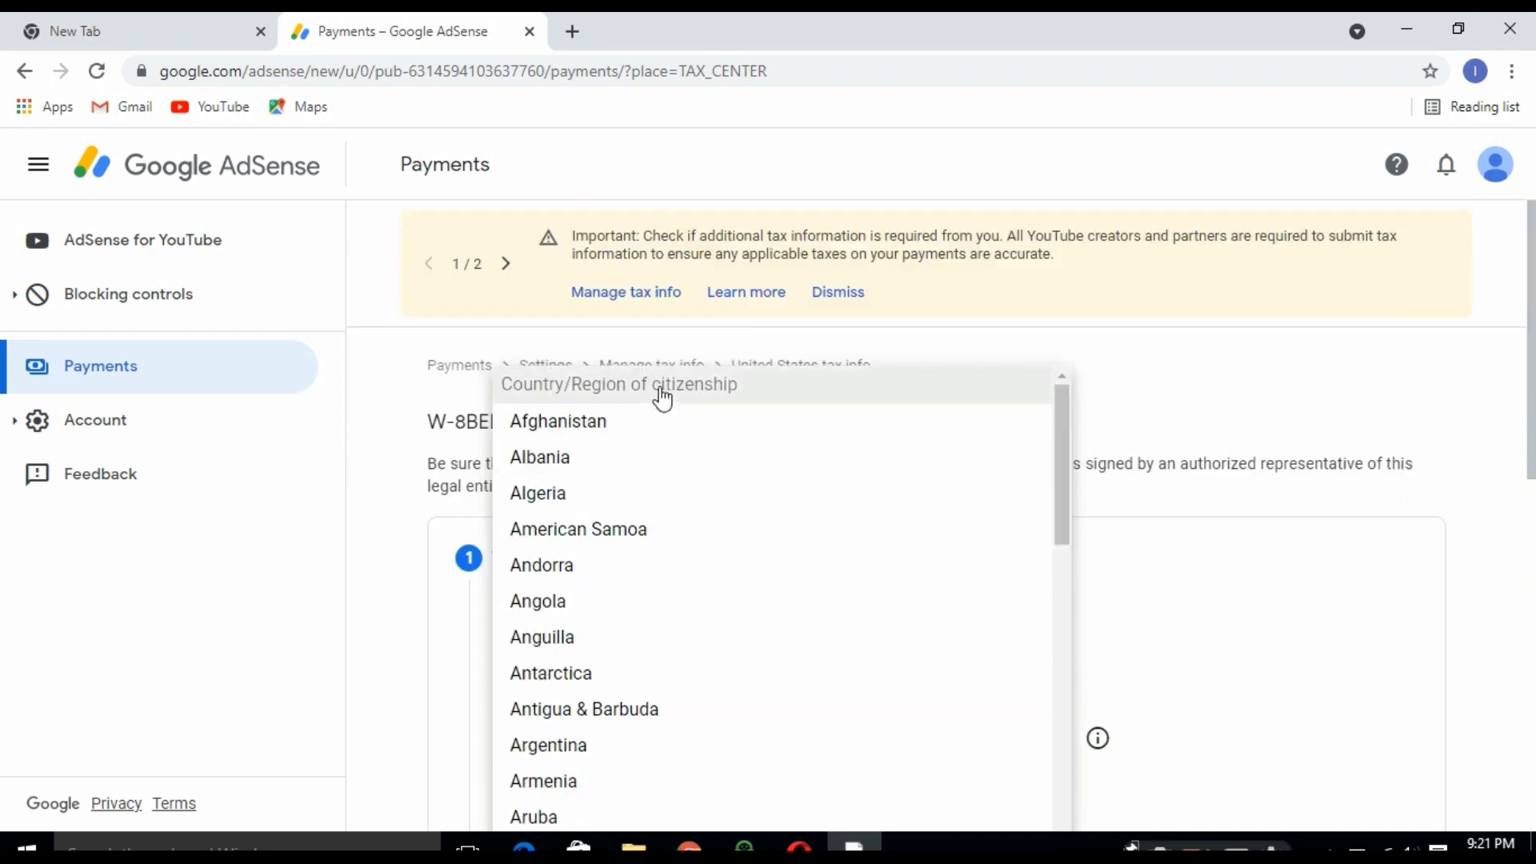
pyautogui.scroll(-20, 663, 398)
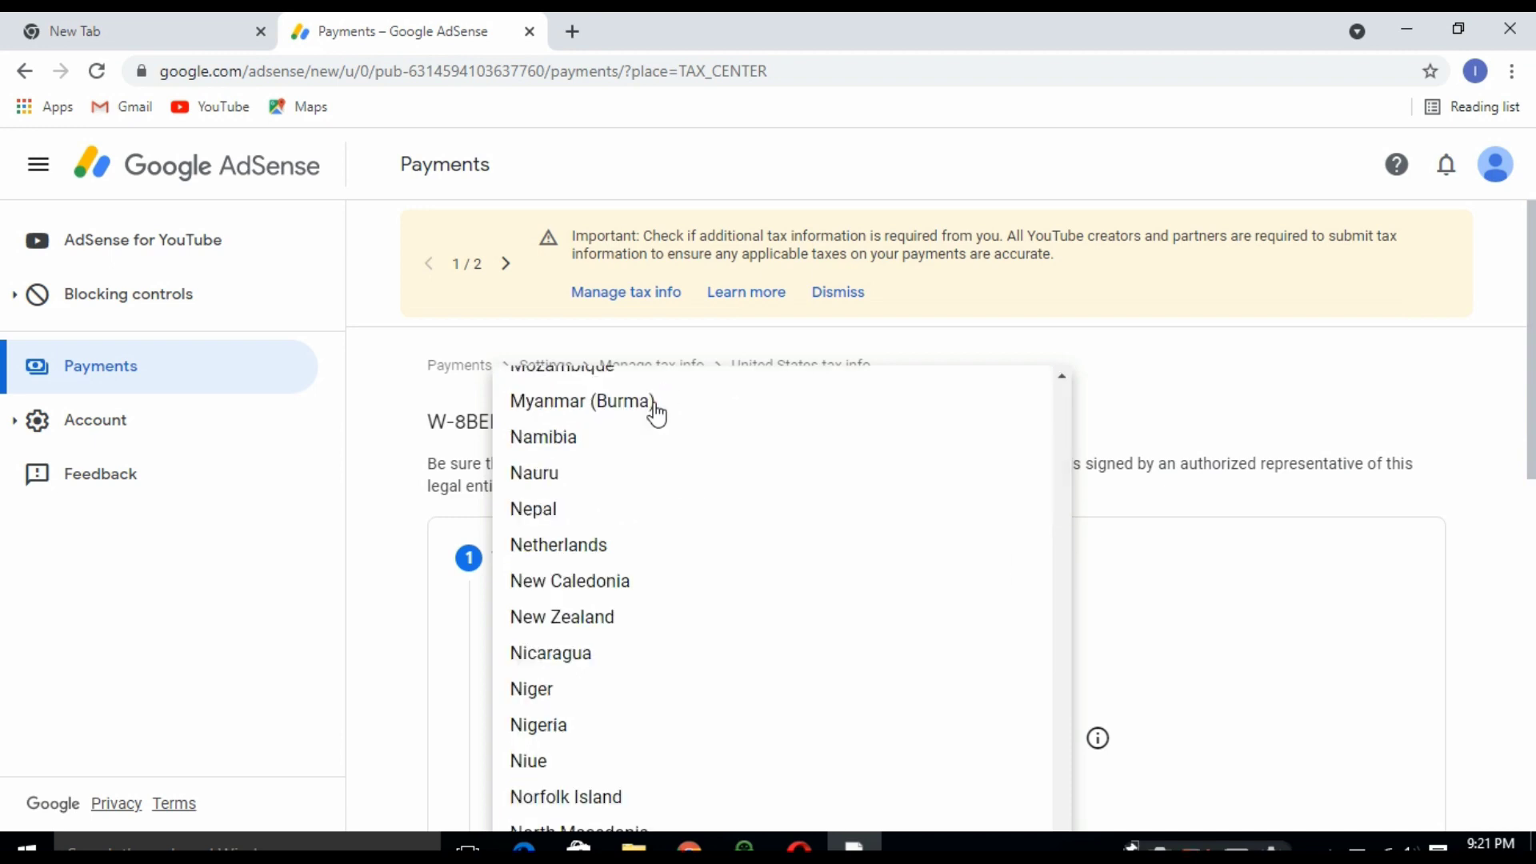
pyautogui.scroll(-7, 648, 677)
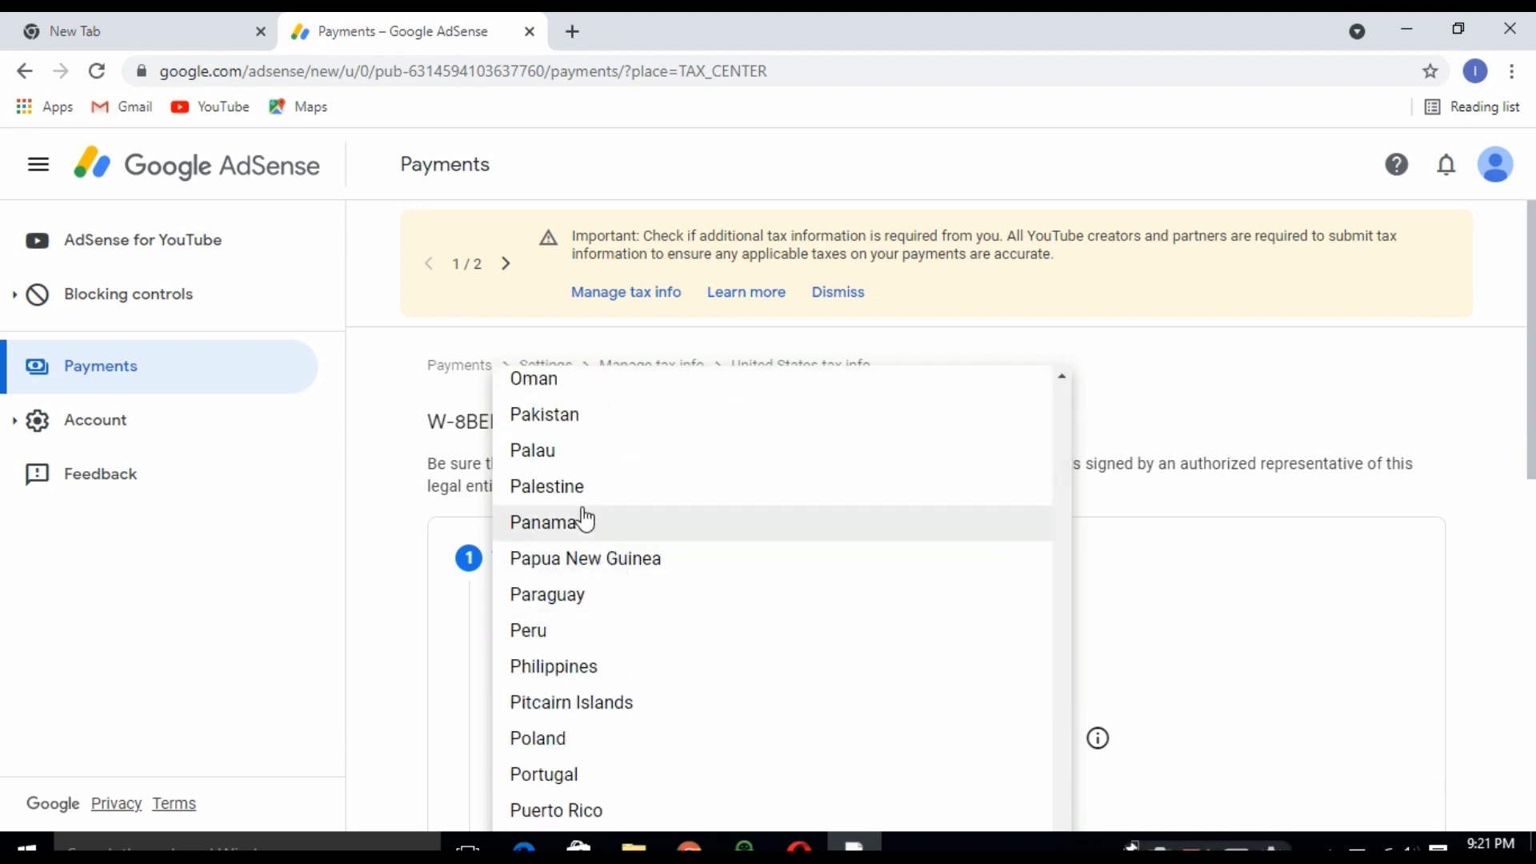
pyautogui.click(550, 420)
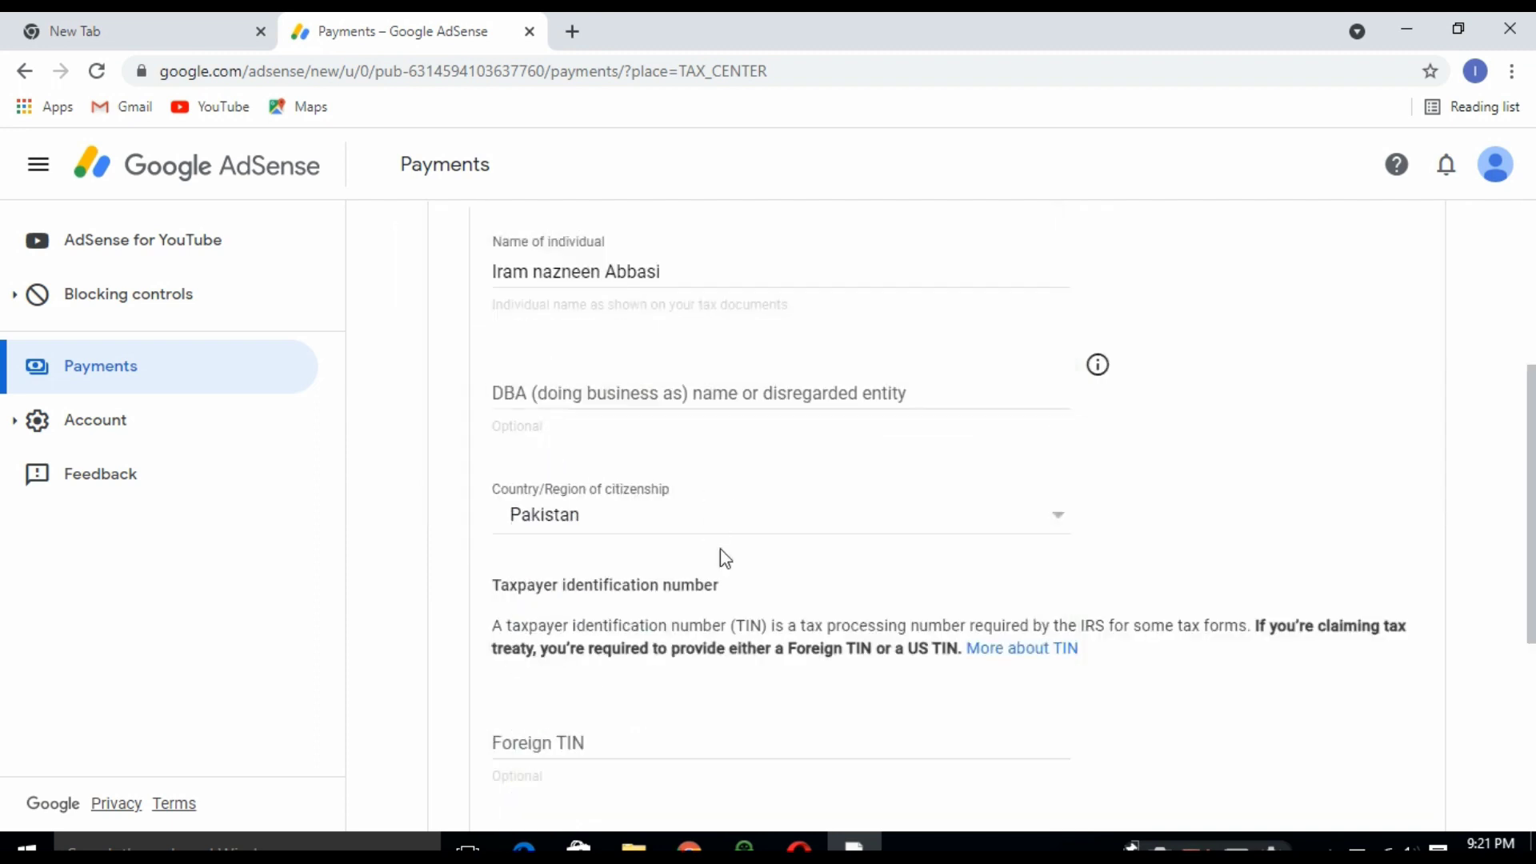
# - Put the caret in the empty Foreign TIN field and minimize Chrome to the desktop
pyautogui.scroll(-1, 720, 555)
pyautogui.scroll(-1, 703, 540)
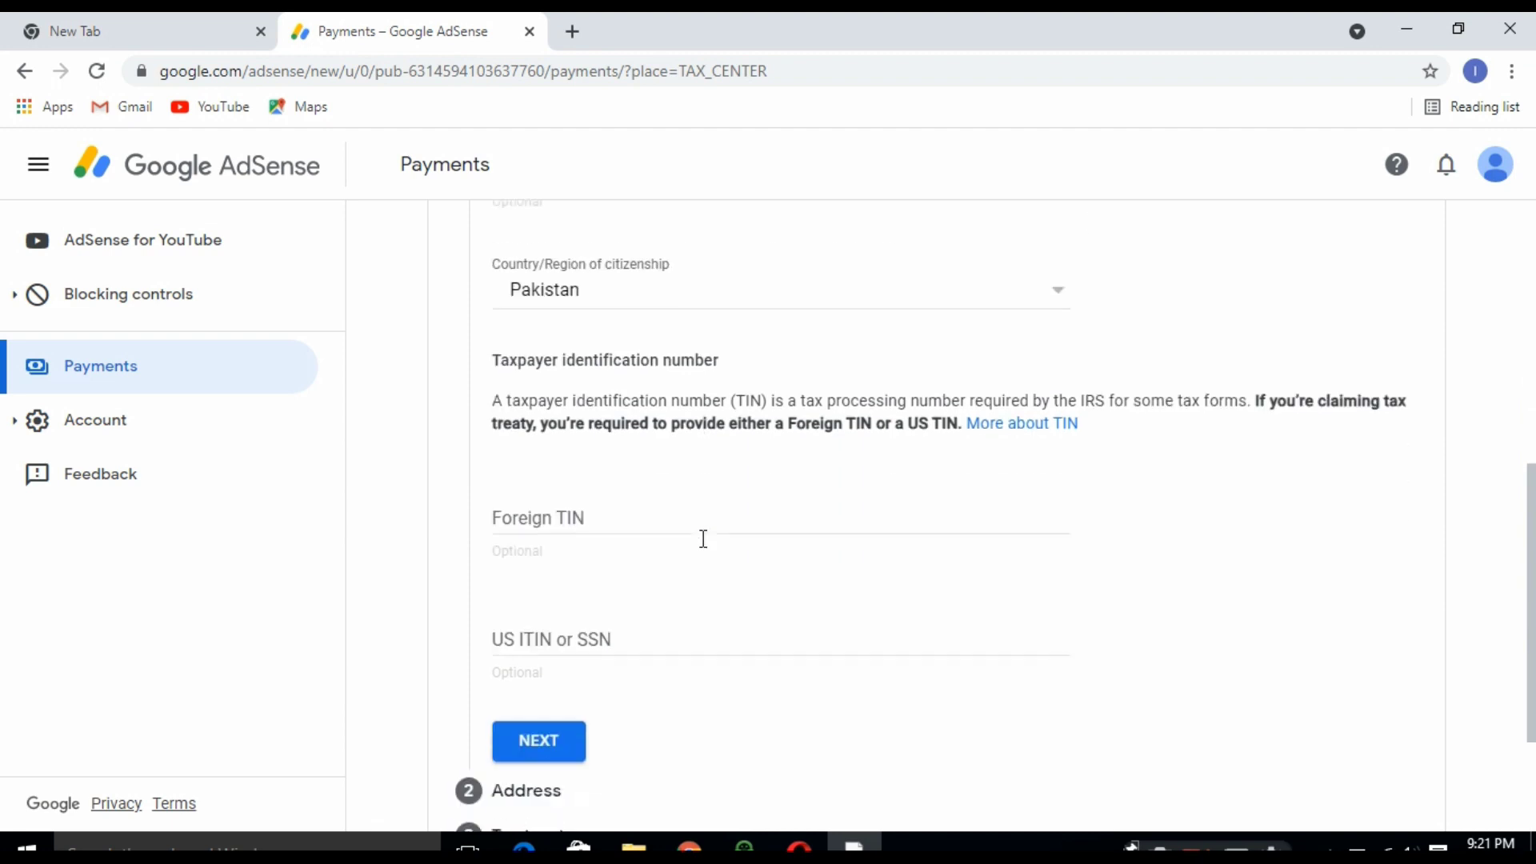
pyautogui.click(598, 516)
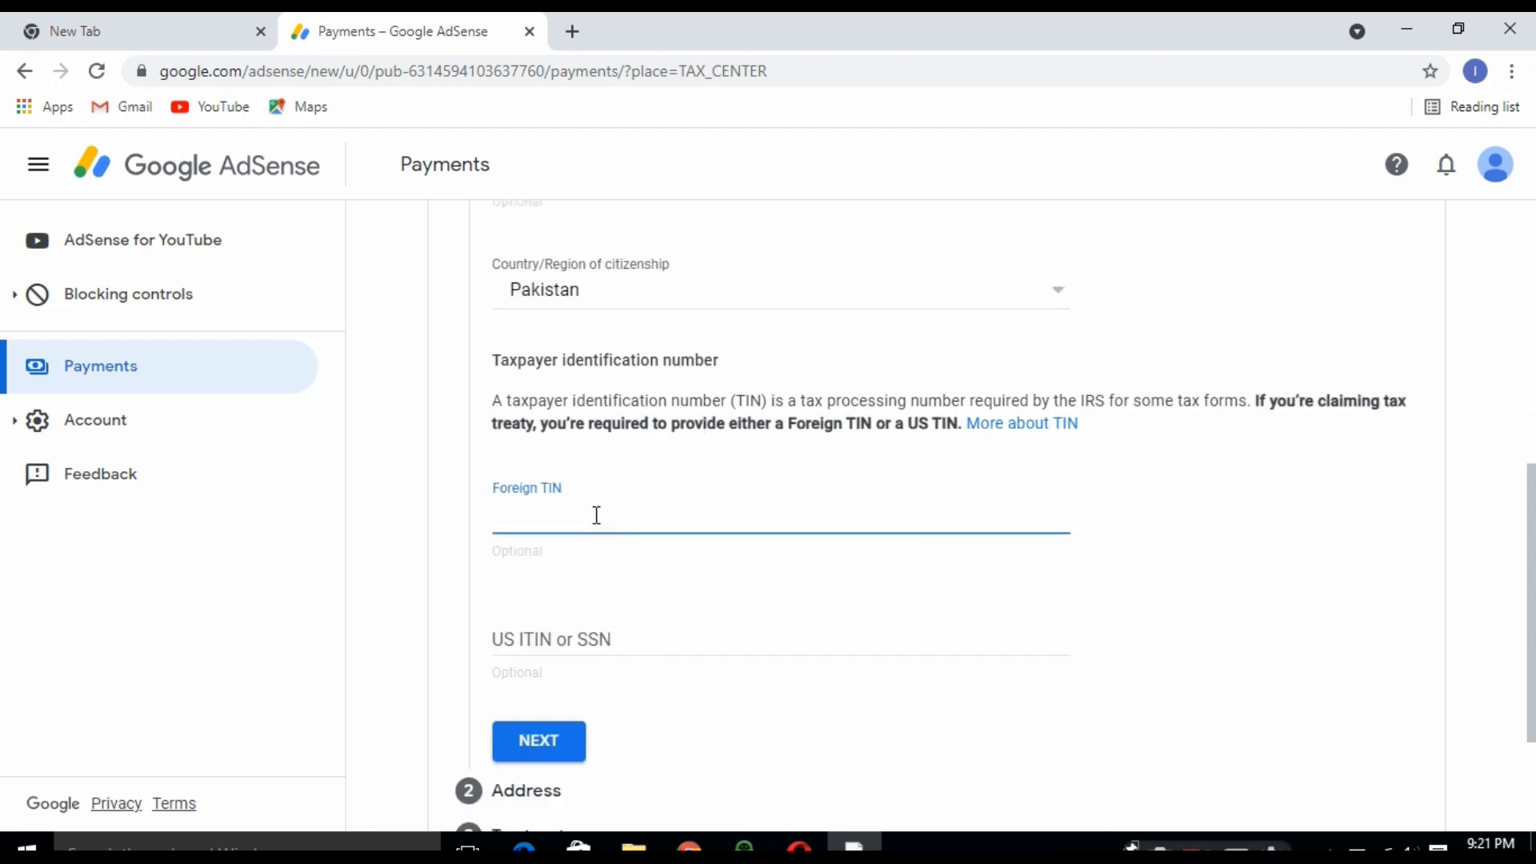
pyautogui.click(1409, 24)
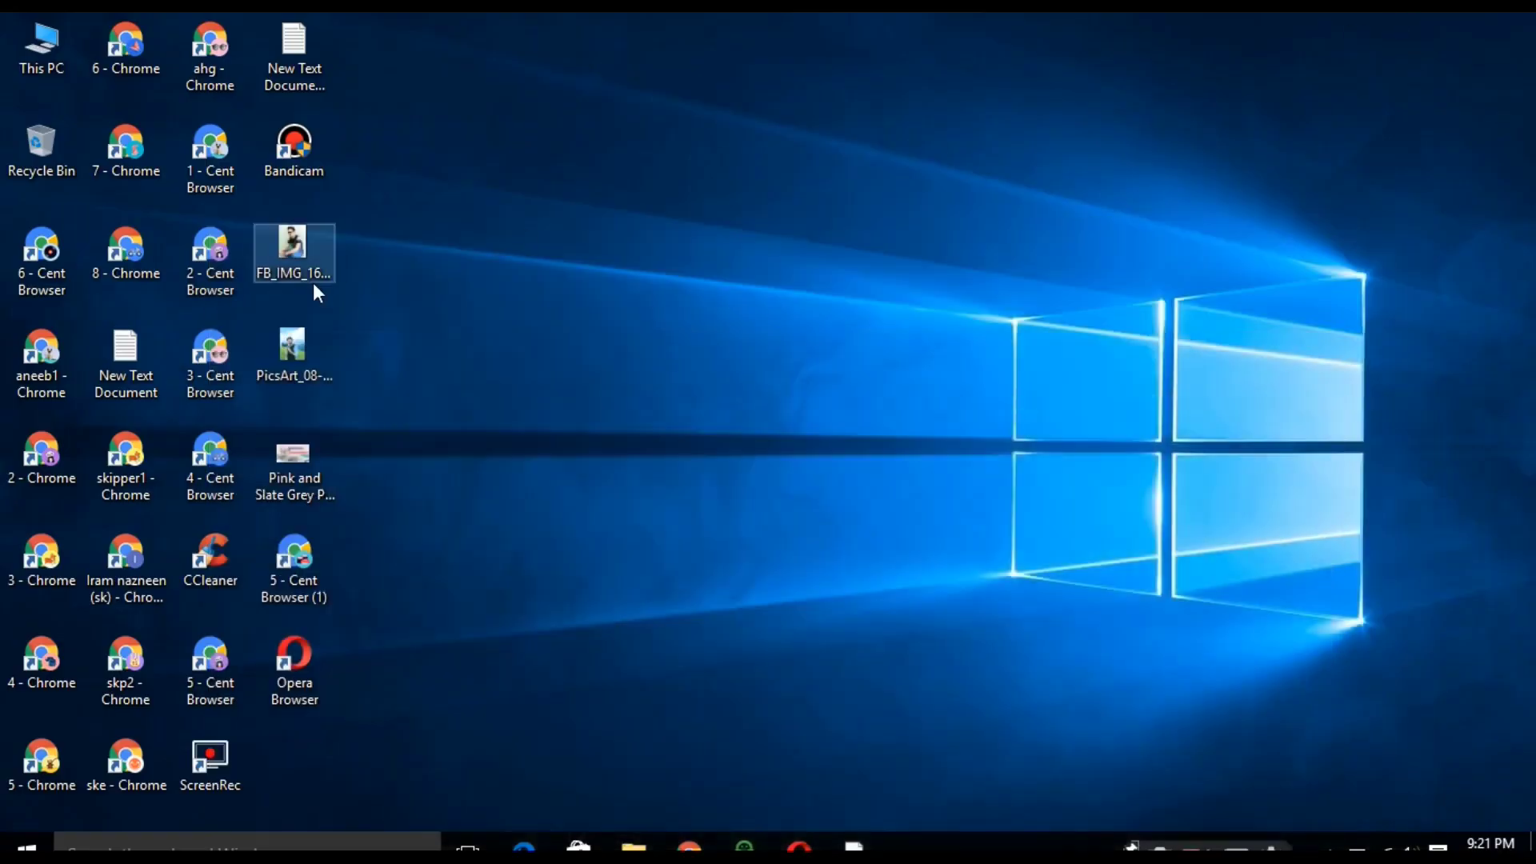
# - Copy the tax ID number from the last line of the desktop notes file and return to Chrome
pyautogui.doubleClick(290, 75)
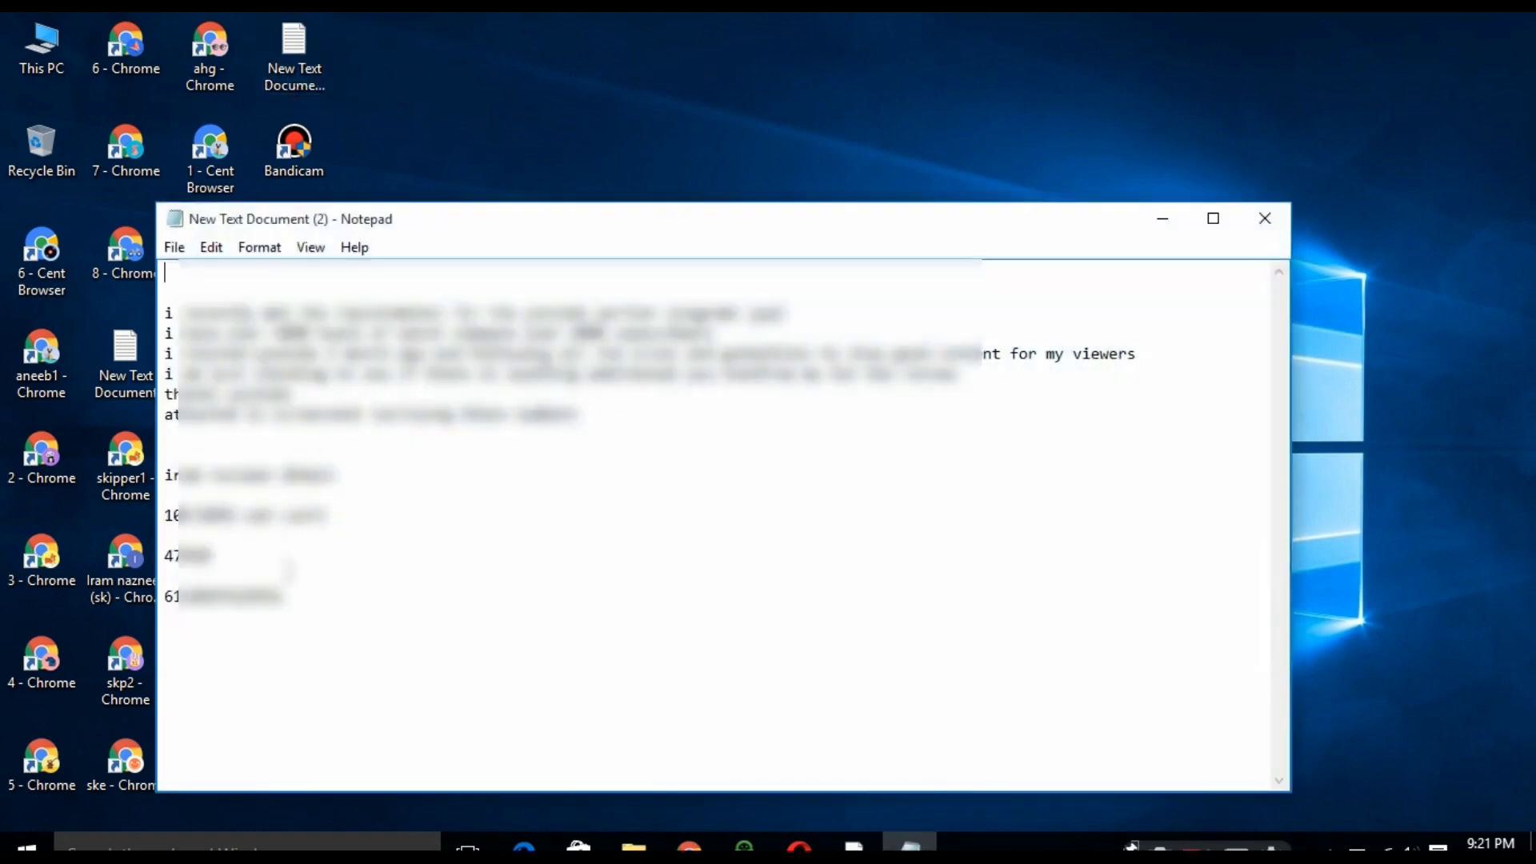
pyautogui.moveTo(289, 596); pyautogui.dragTo(168, 602)
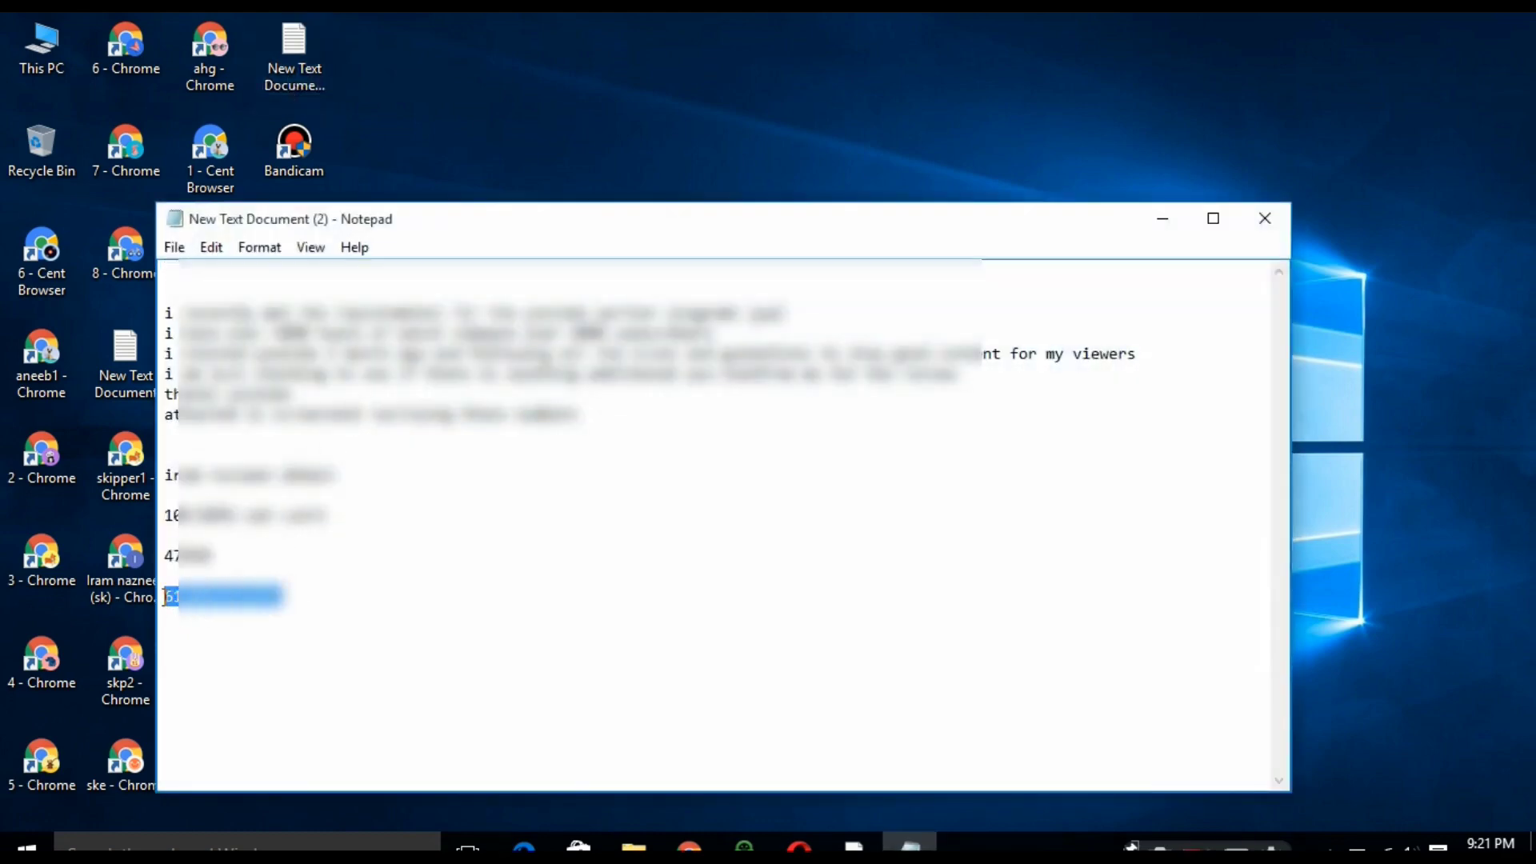
pyautogui.rightClick(165, 597)
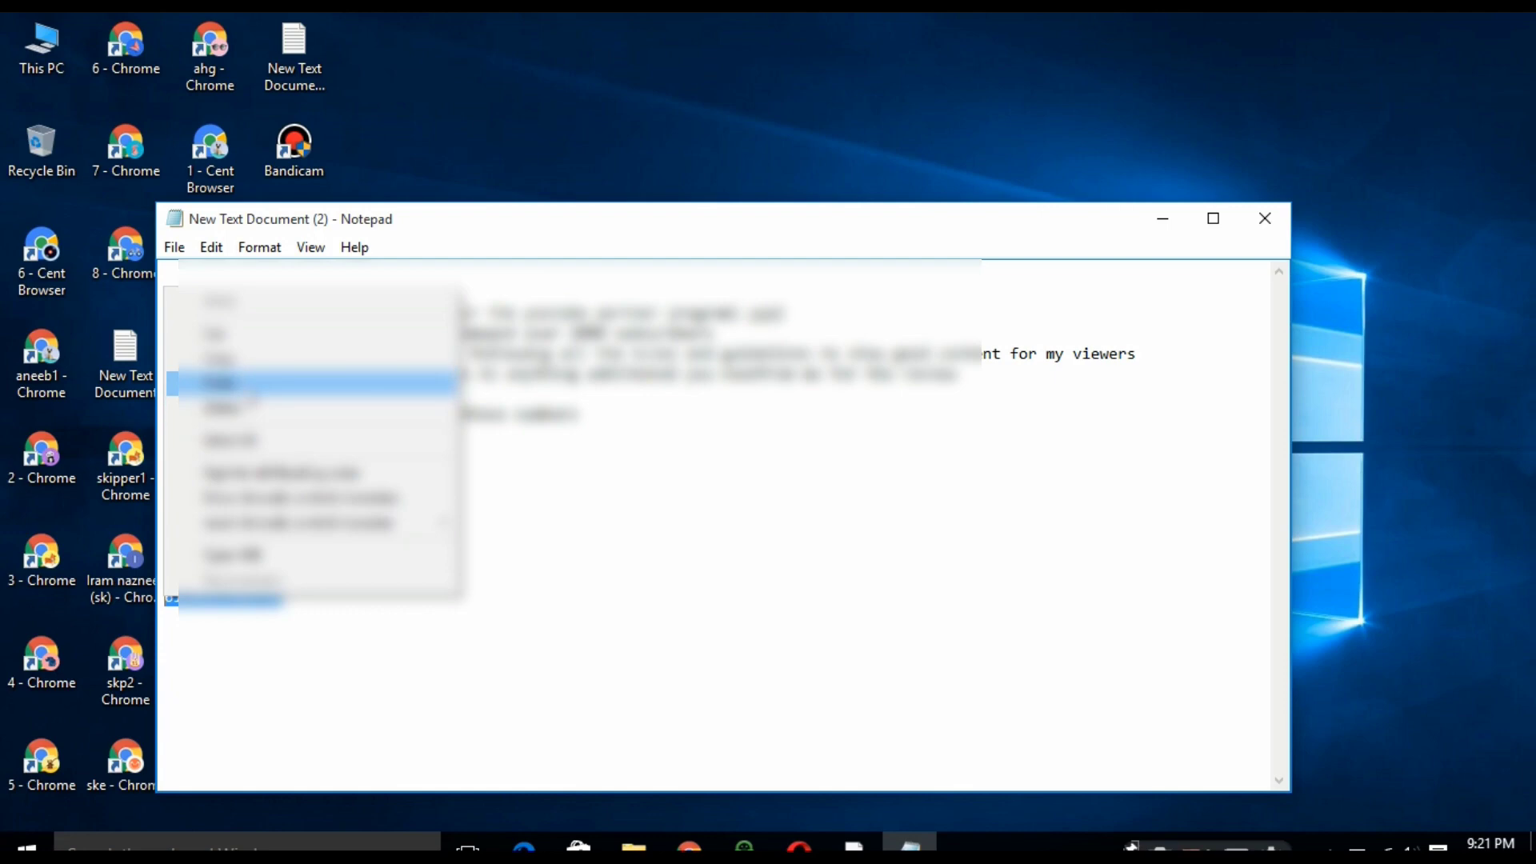
pyautogui.click(218, 358)
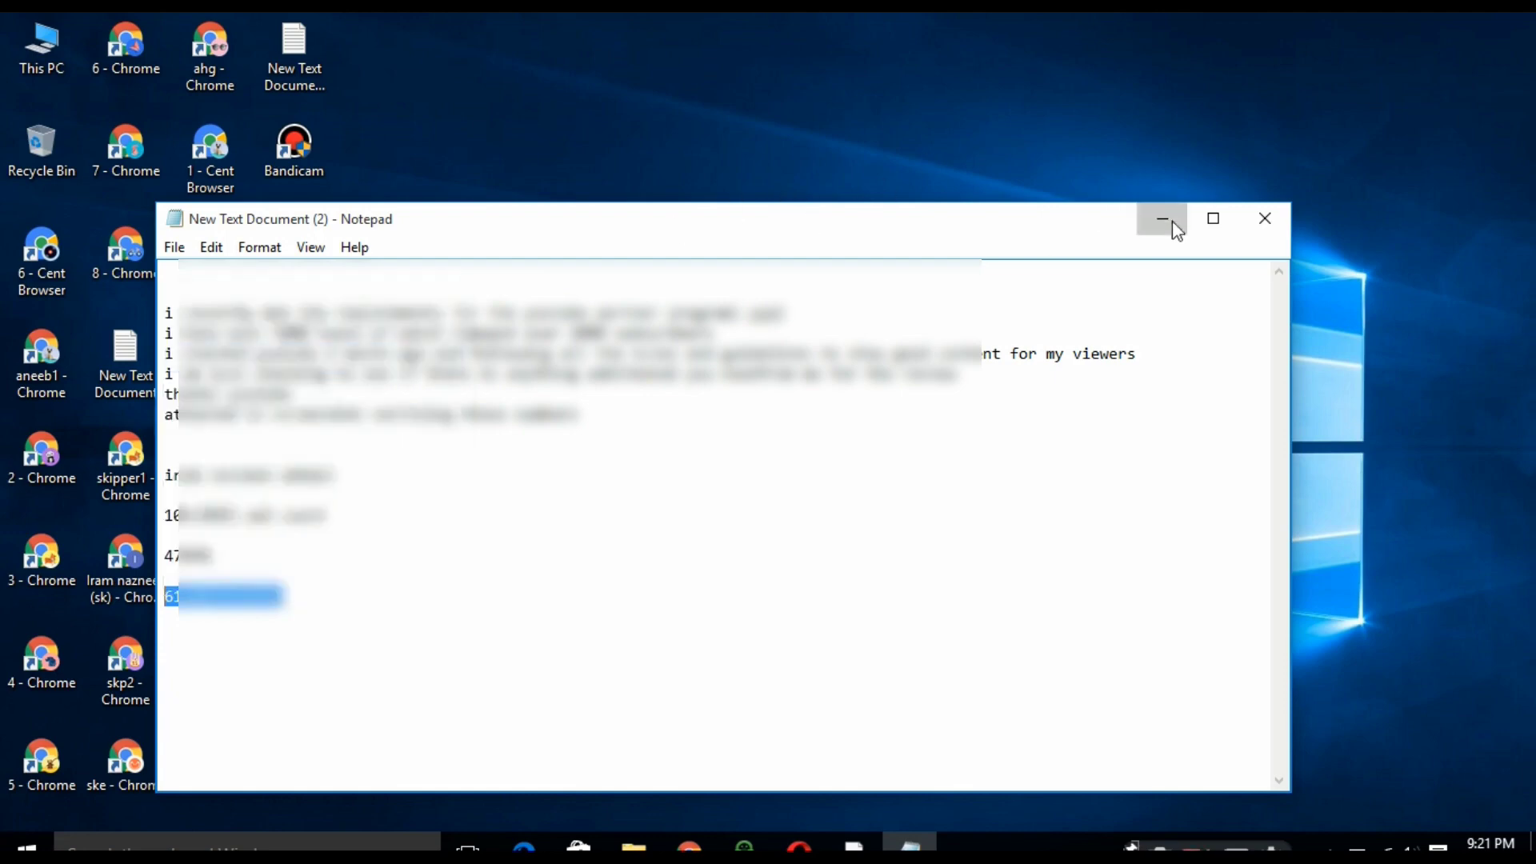
pyautogui.click(1170, 218)
pyautogui.click(854, 844)
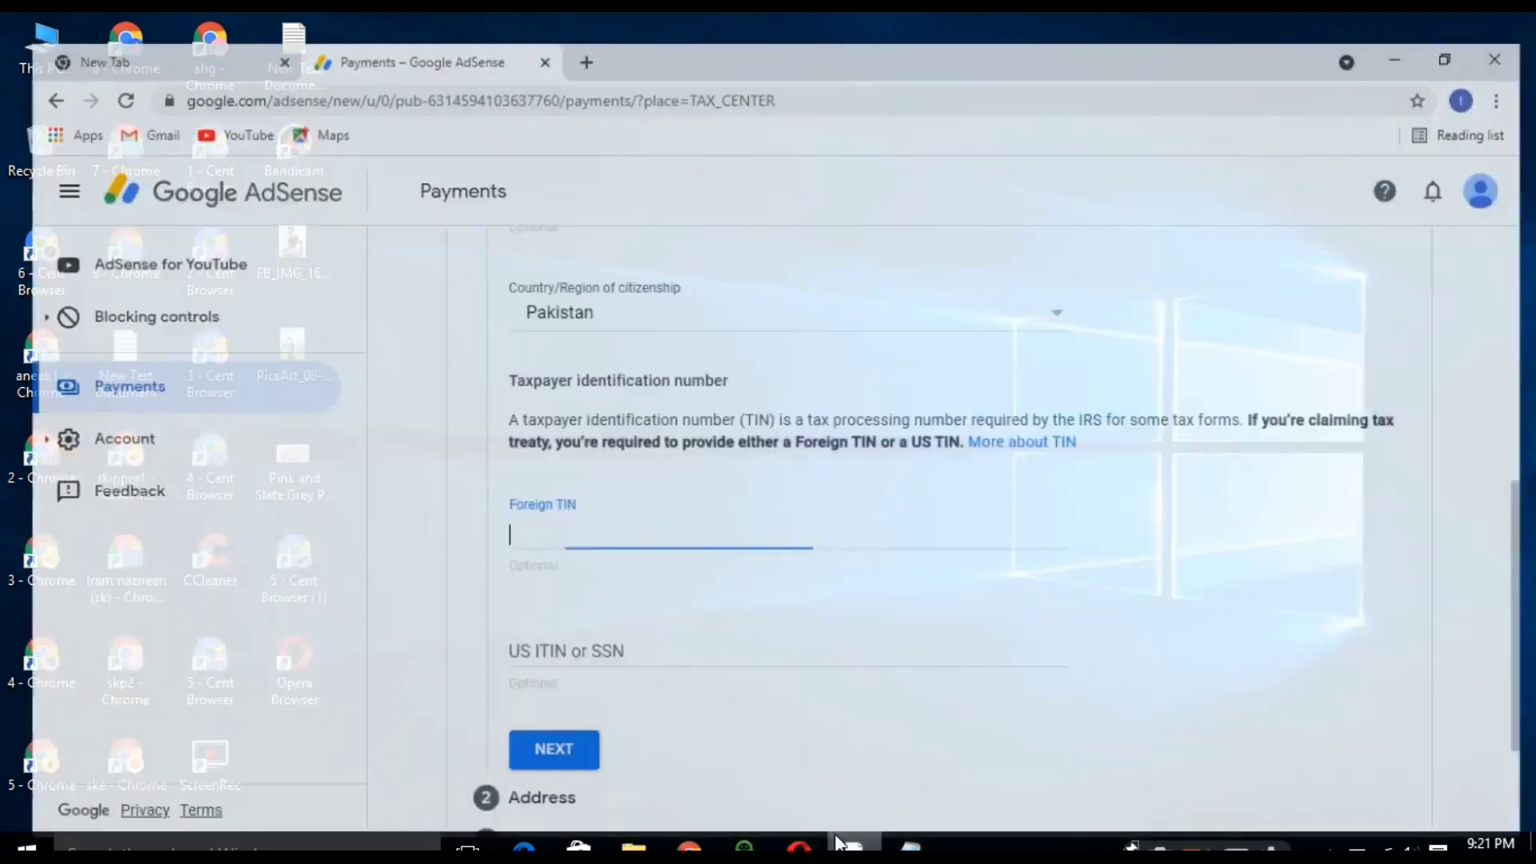
# - Paste the copied tax ID into the Foreign TIN field
pyautogui.rightClick(569, 505)
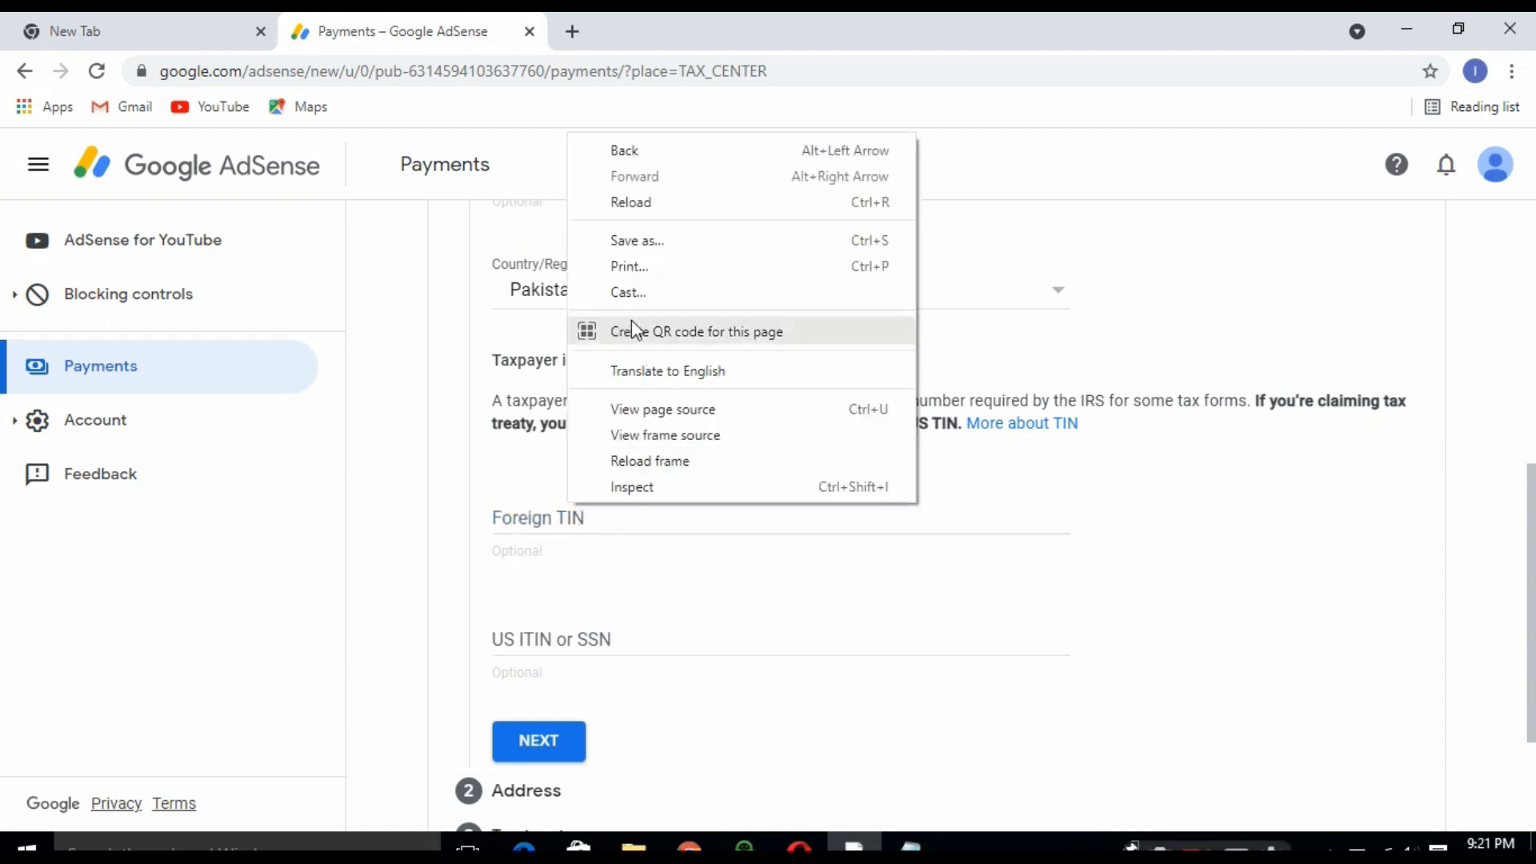
pyautogui.rightClick(506, 491)
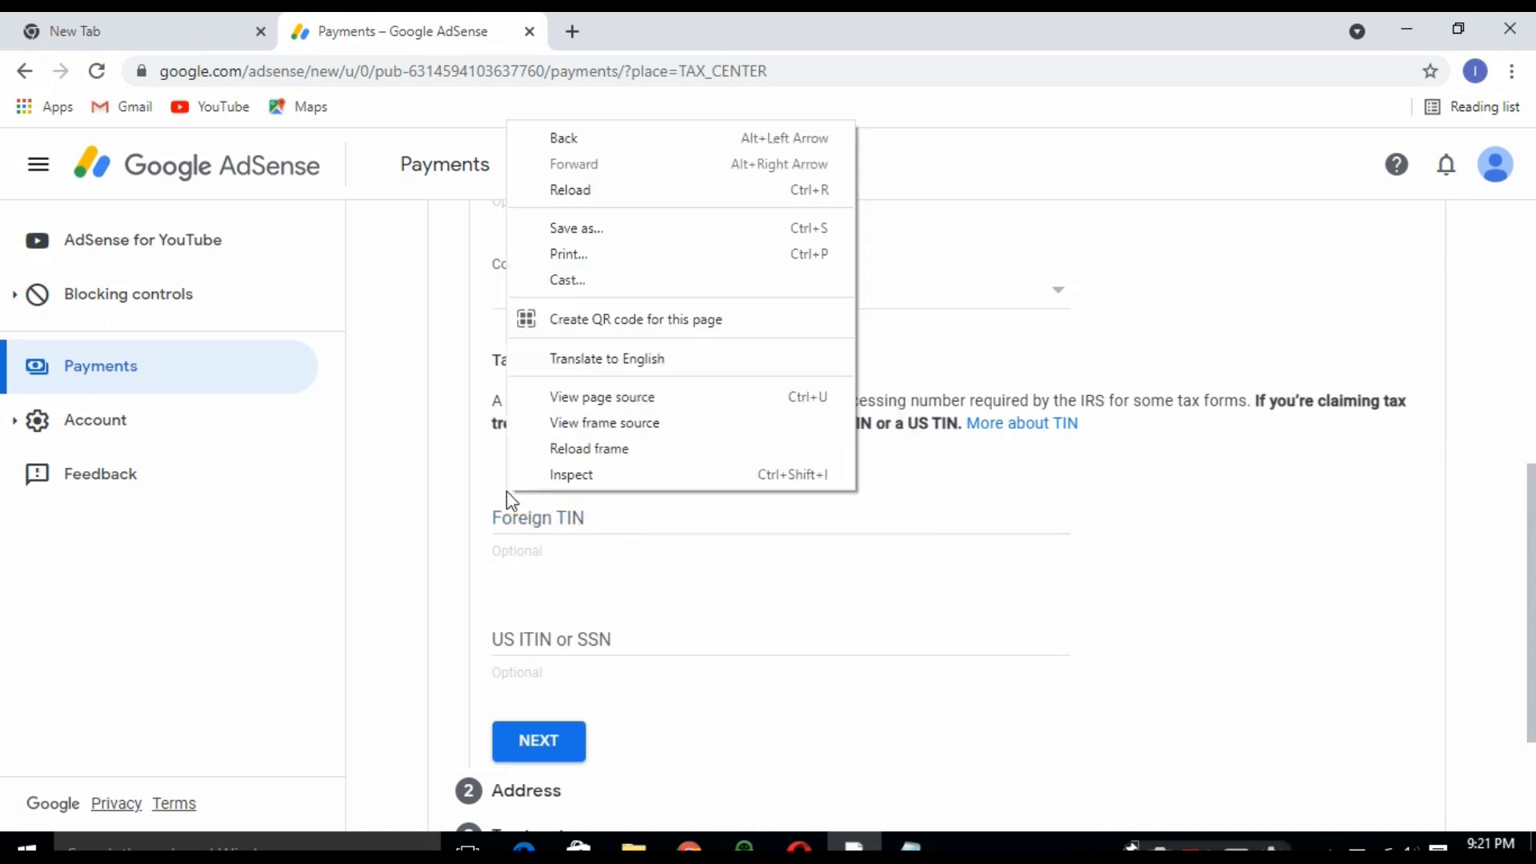
pyautogui.rightClick(573, 539)
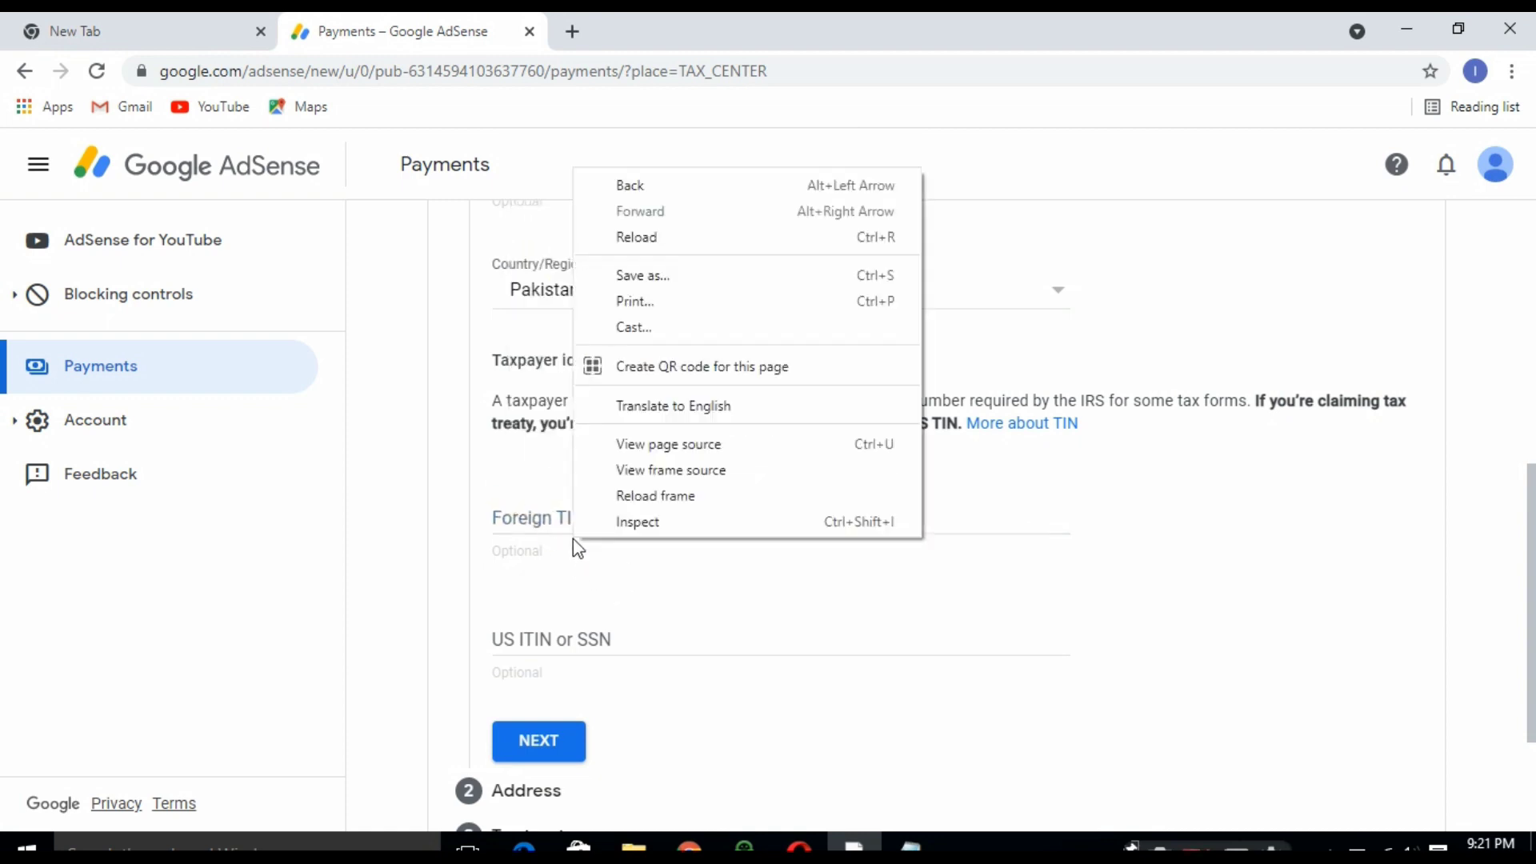
pyautogui.click(883, 636)
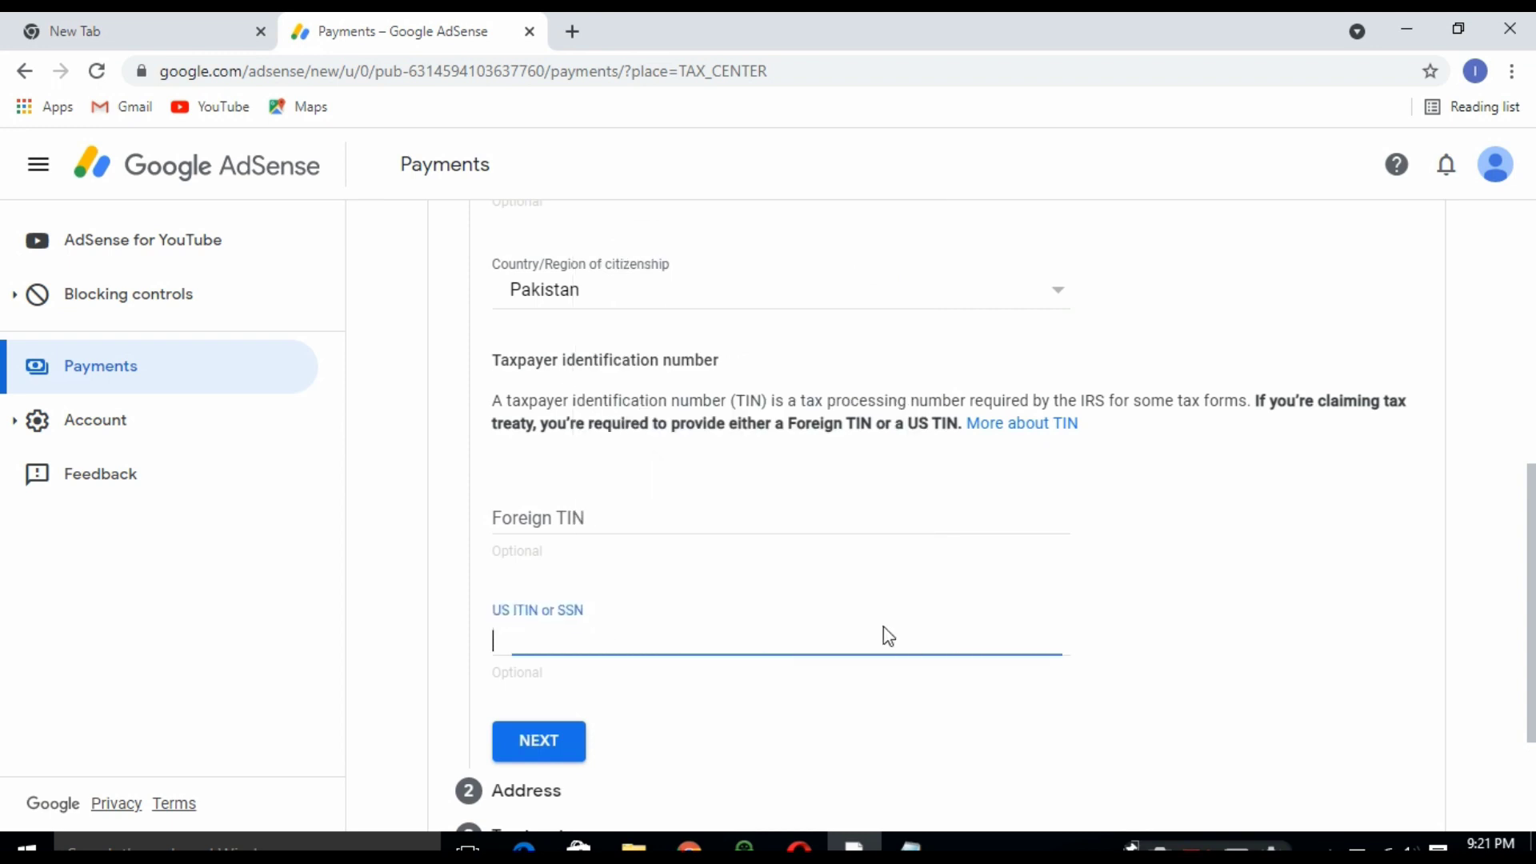
pyautogui.click(551, 532)
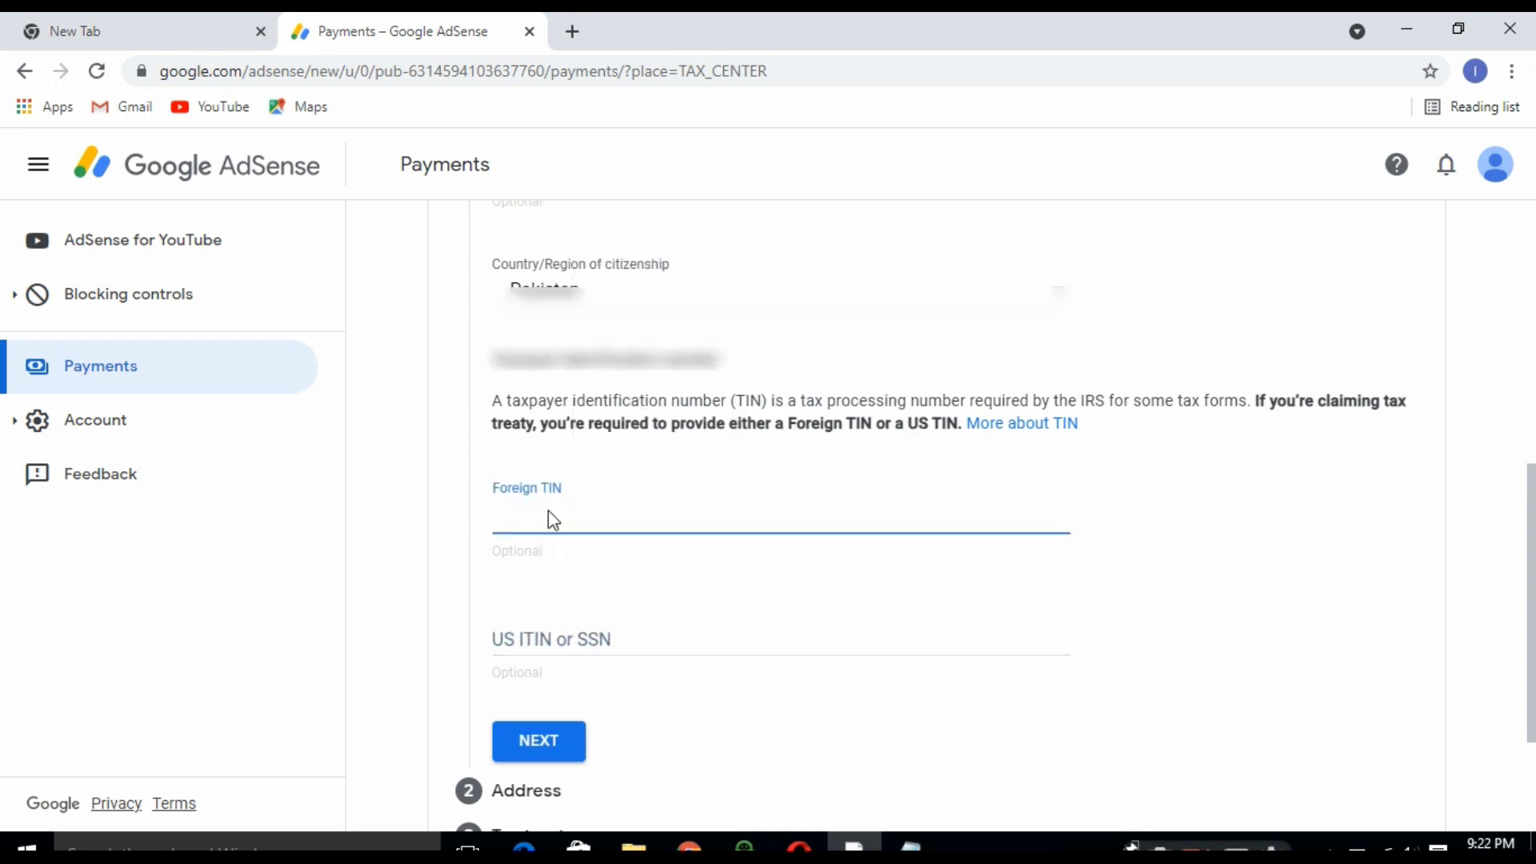
pyautogui.rightClick(549, 513)
pyautogui.click(622, 650)
# - Complete the Tax identity step and move on to the Address step
pyautogui.scroll(-3, 573, 577)
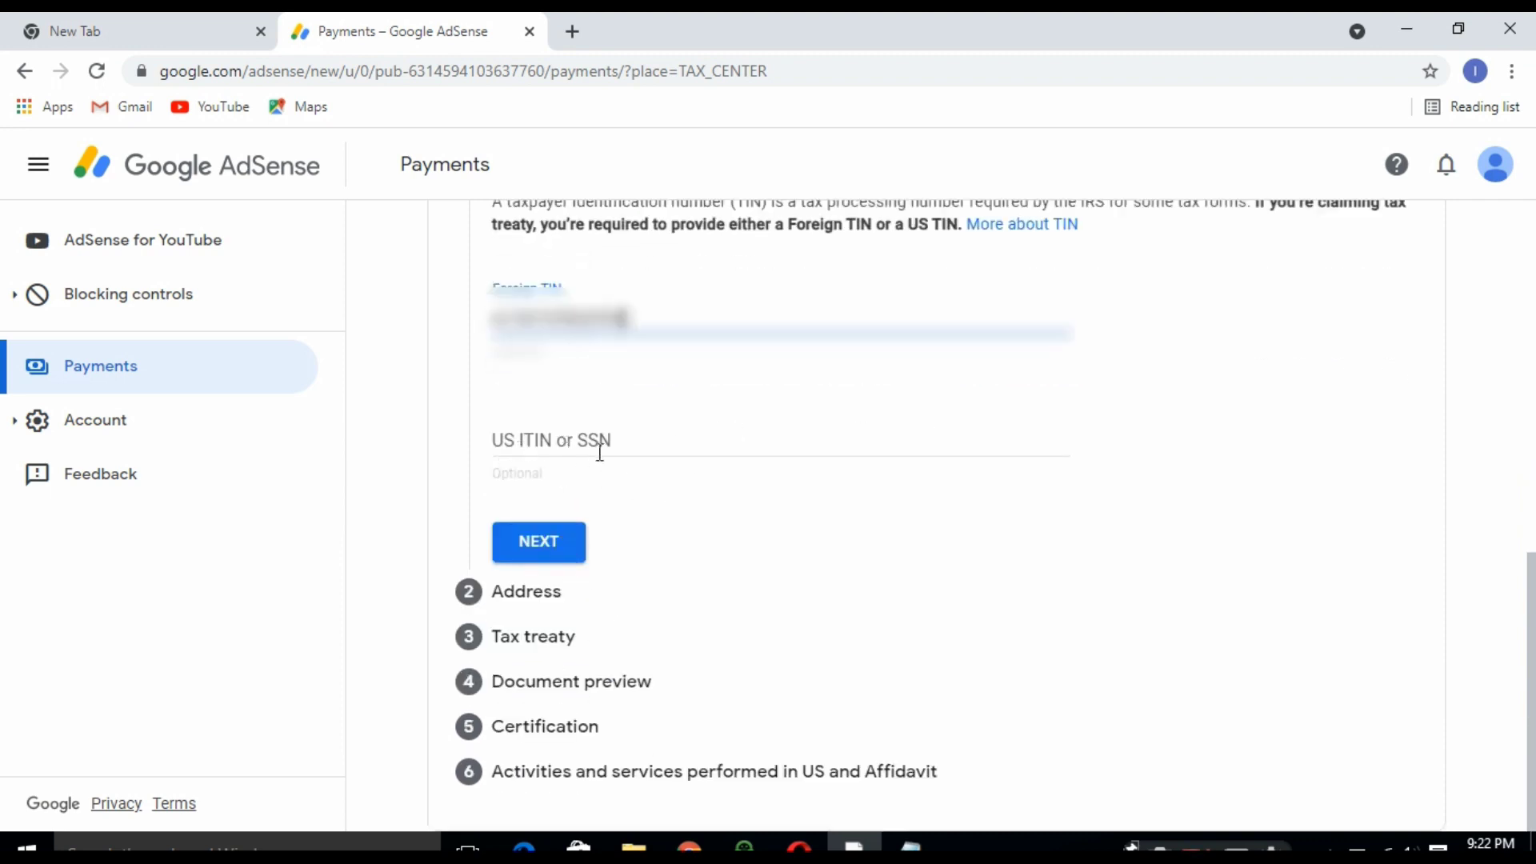
pyautogui.click(543, 550)
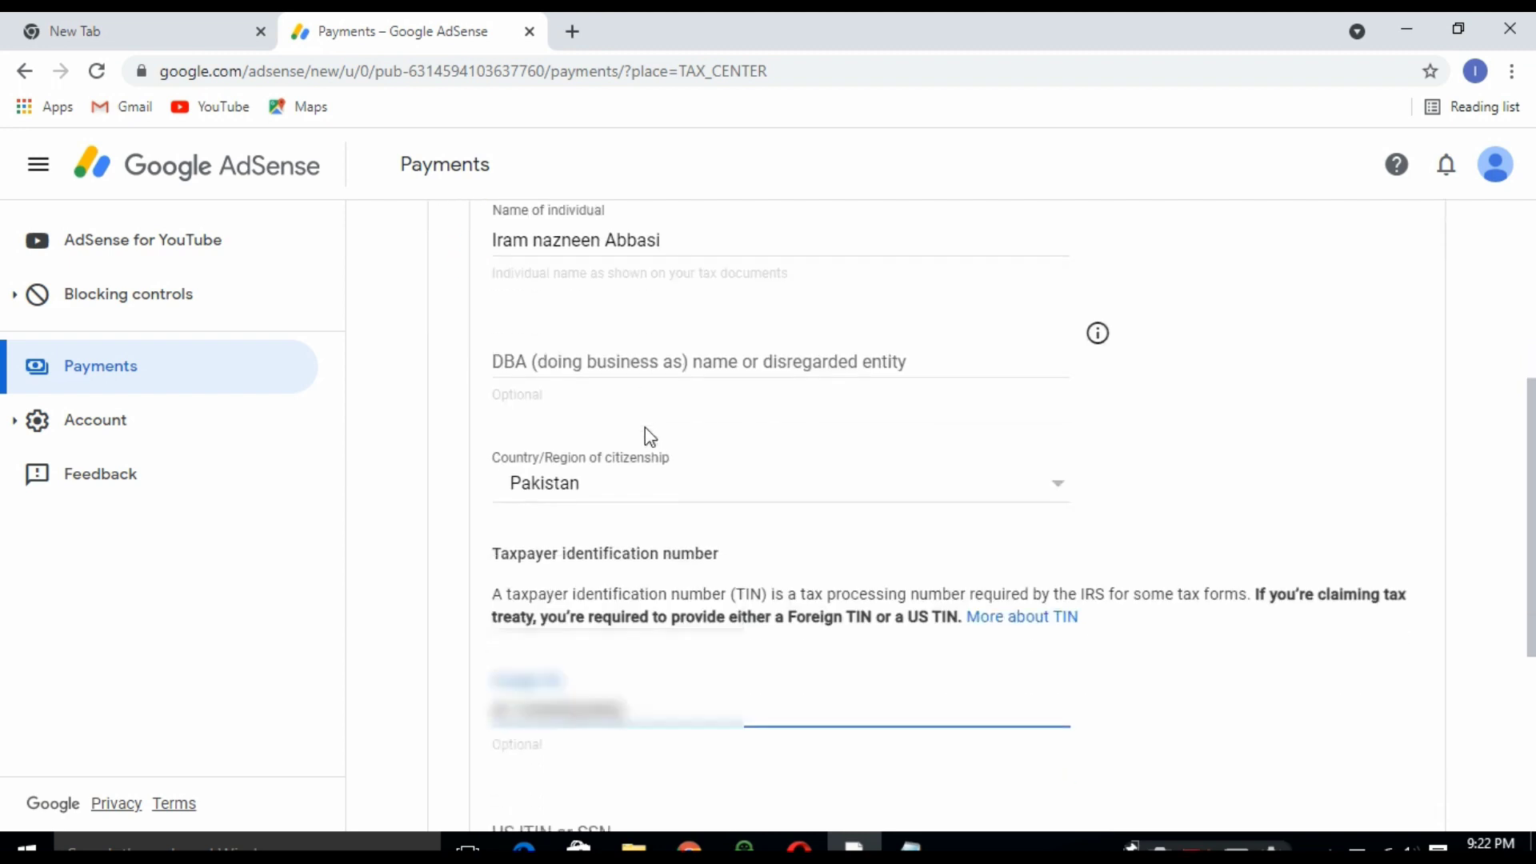
pyautogui.scroll(-4, 608, 504)
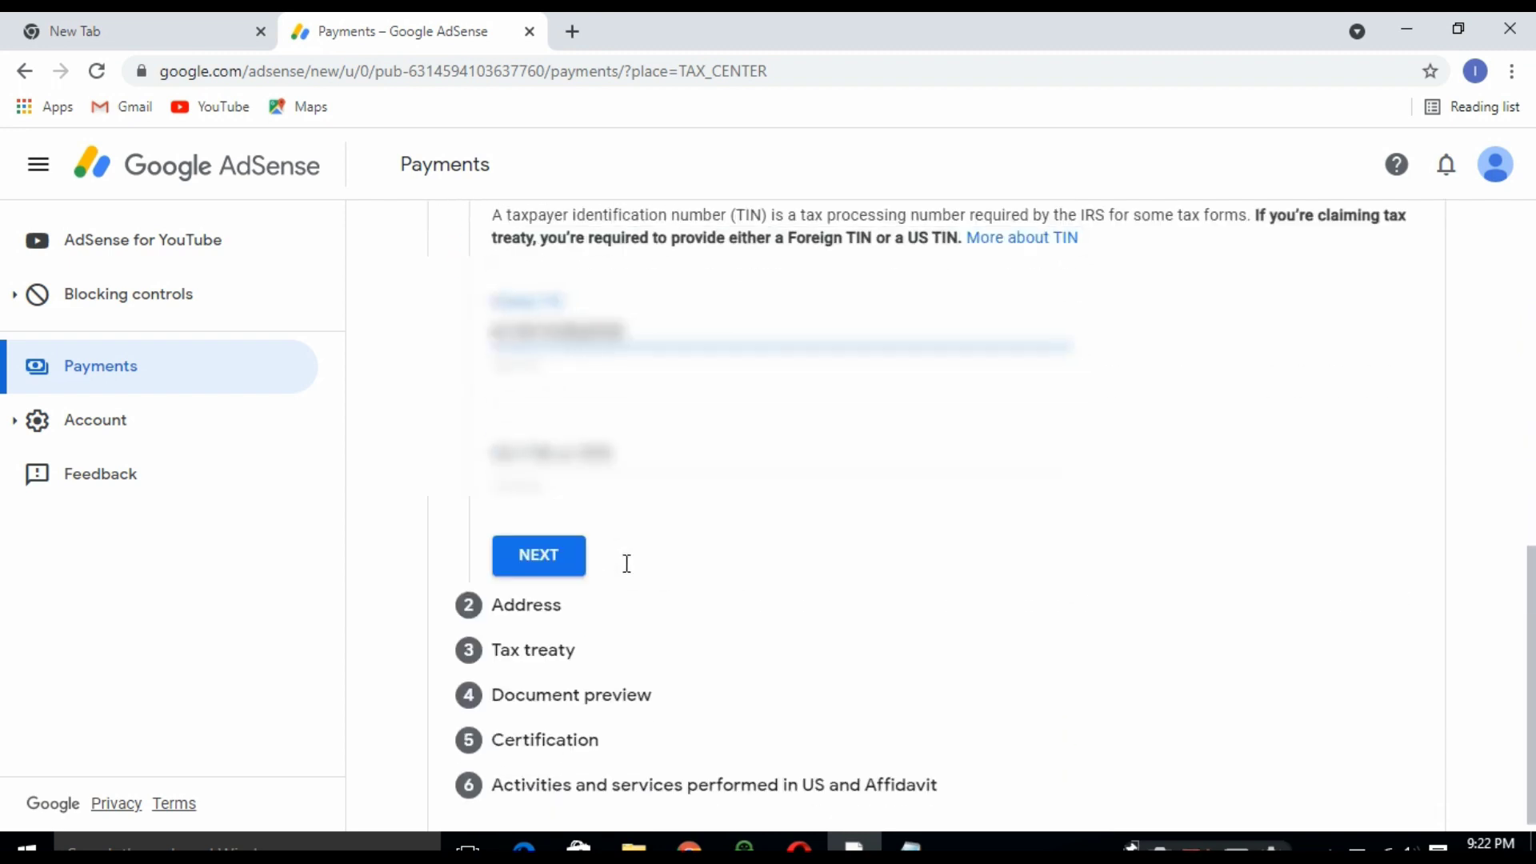
pyautogui.click(547, 556)
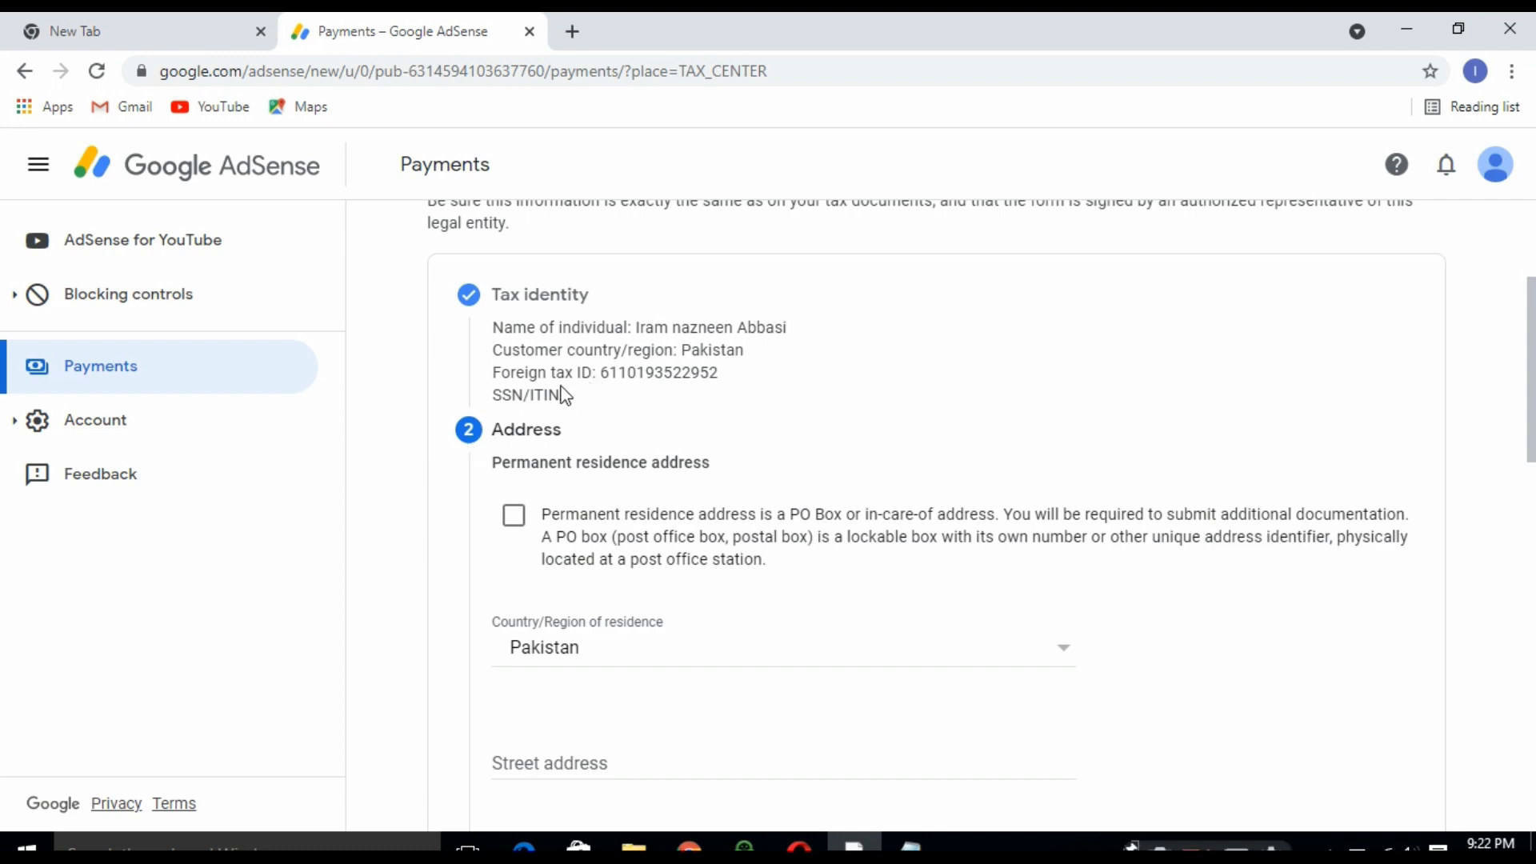
# - Mark the permanent residence address as a PO Box
pyautogui.scroll(3, 566, 394)
pyautogui.scroll(-5, 566, 394)
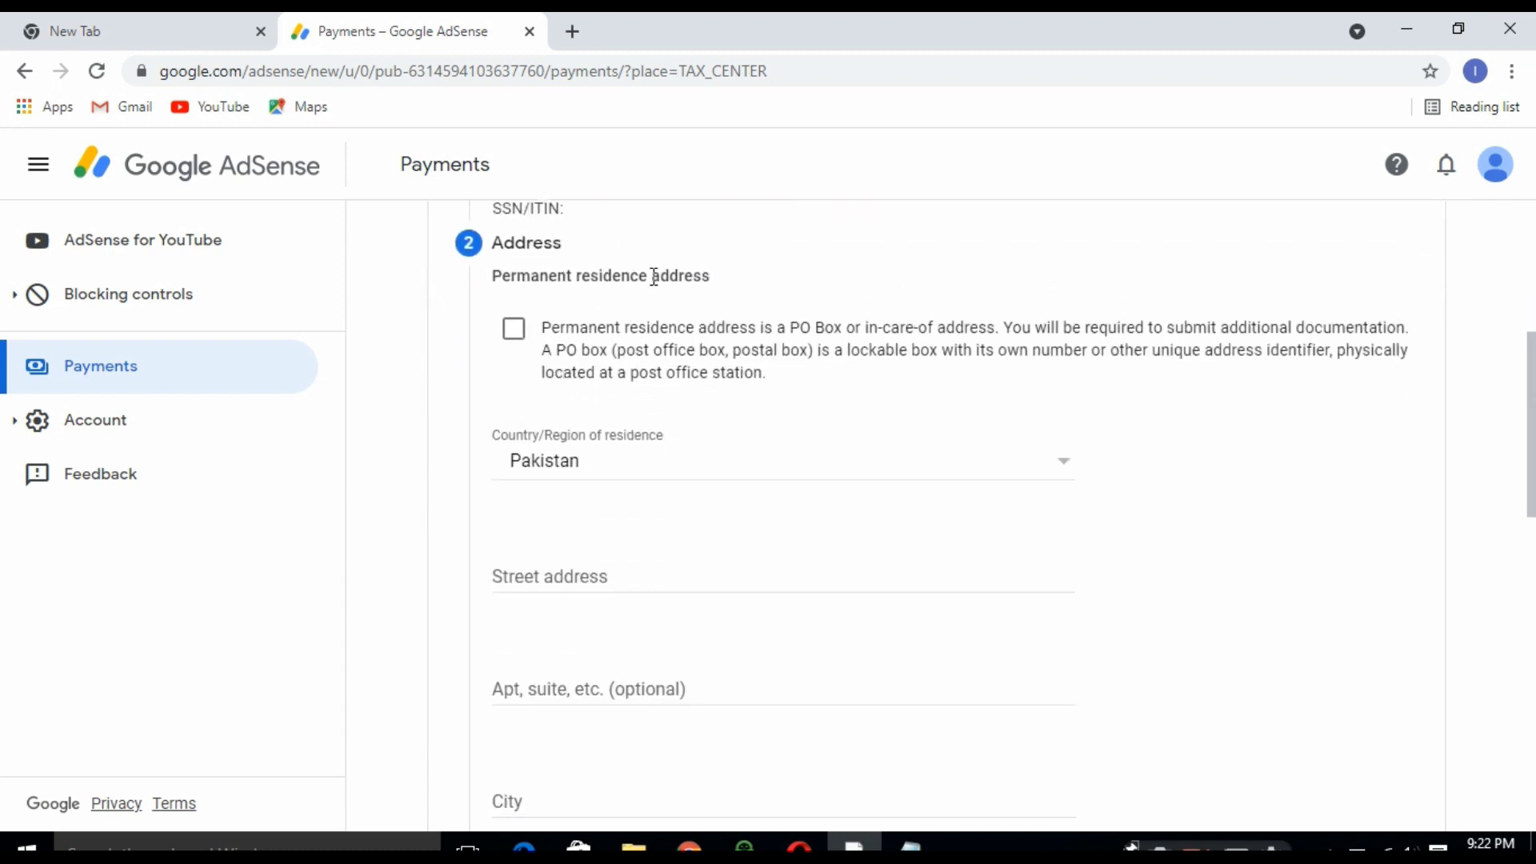
pyautogui.click(518, 334)
pyautogui.scroll(-3, 552, 381)
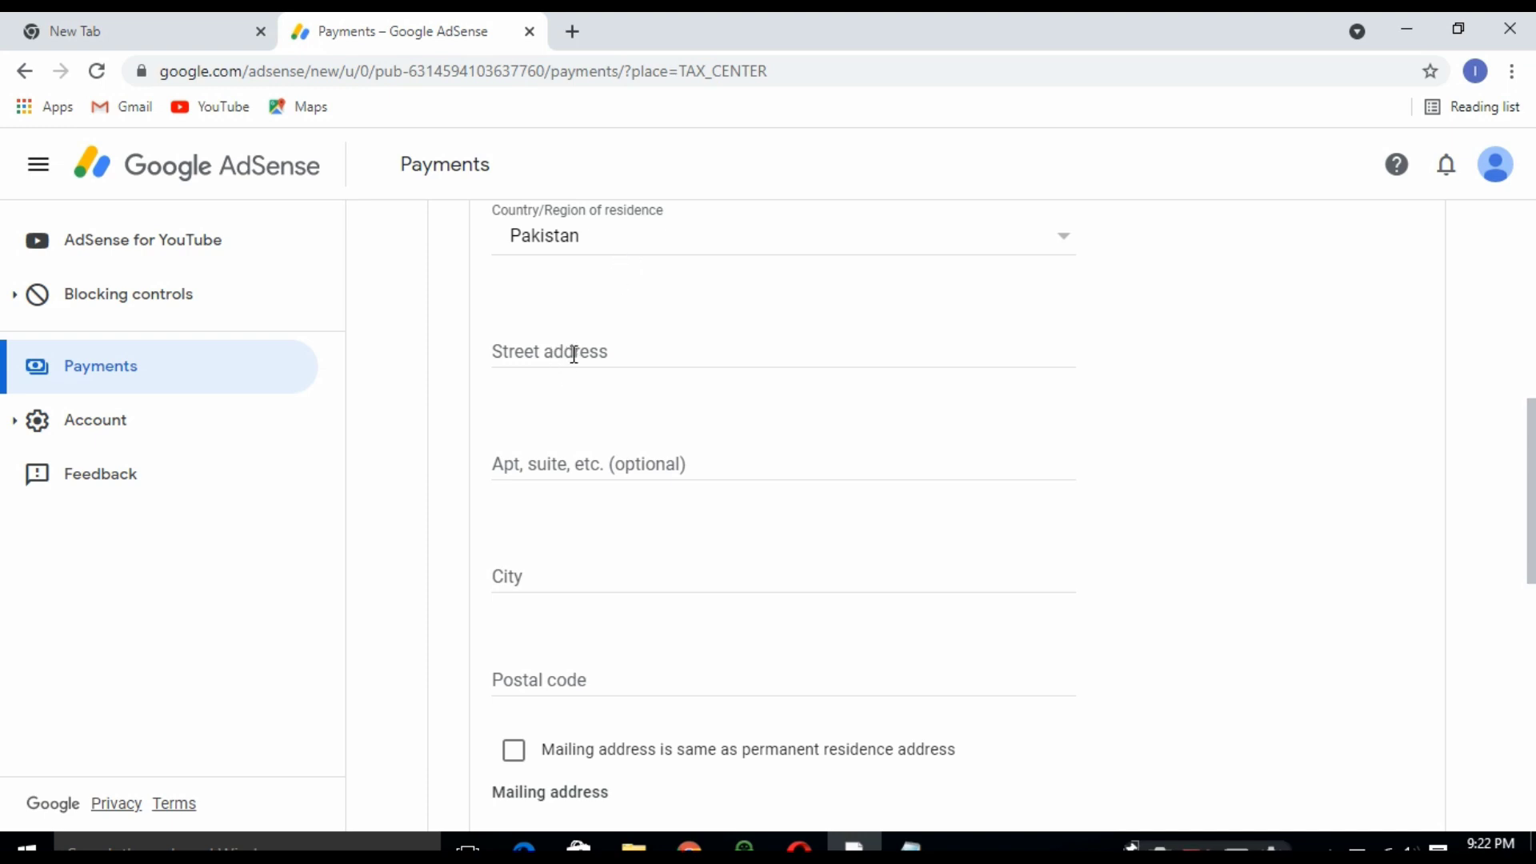
# - Focus the Street address field and switch to the Notepad notes window
pyautogui.click(617, 351)
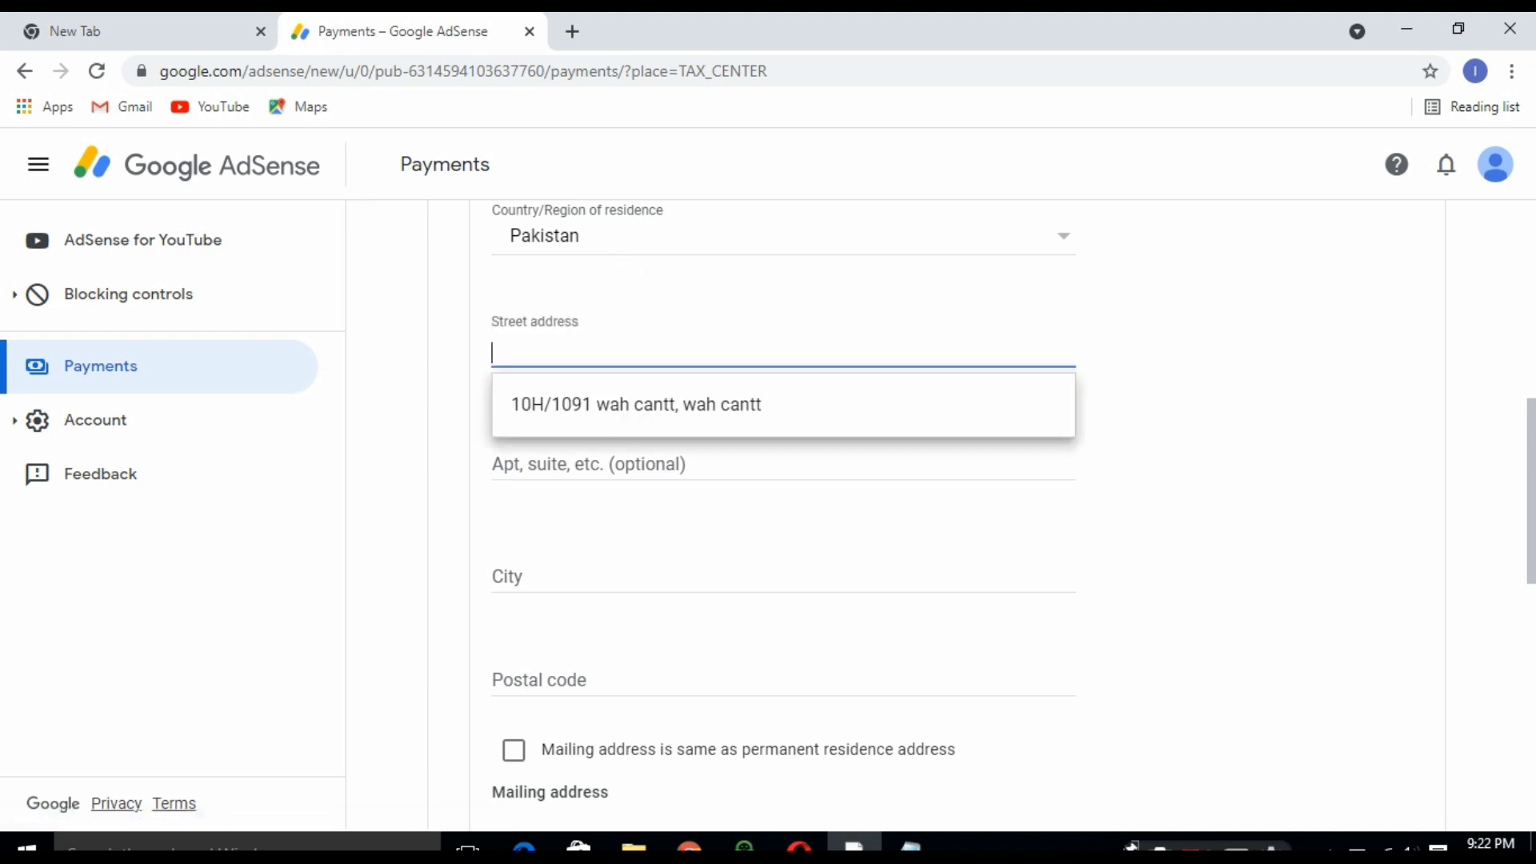
pyautogui.moveTo(854, 846)
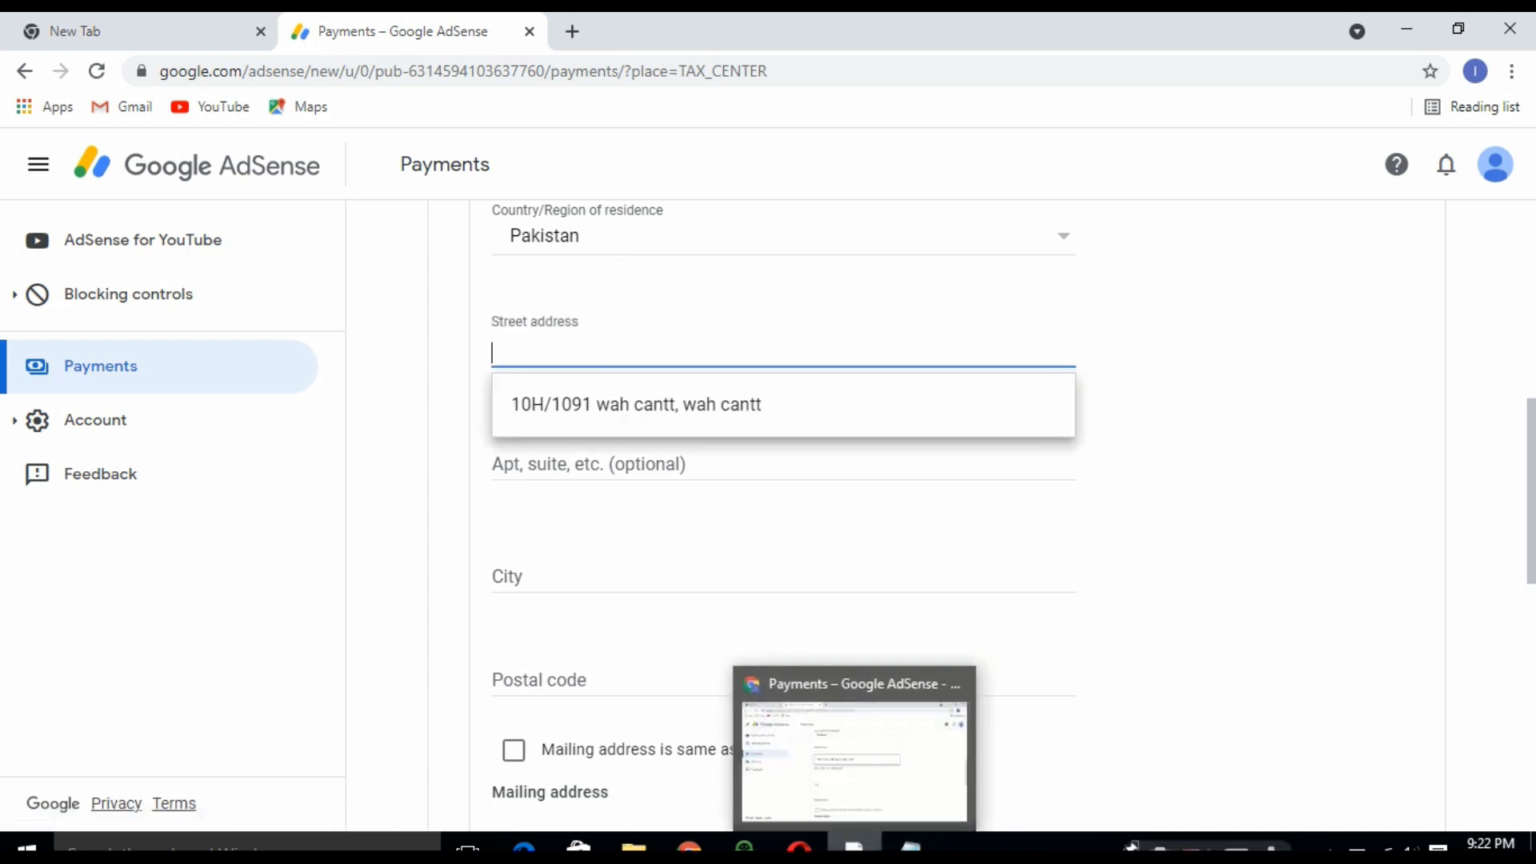
pyautogui.click(854, 847)
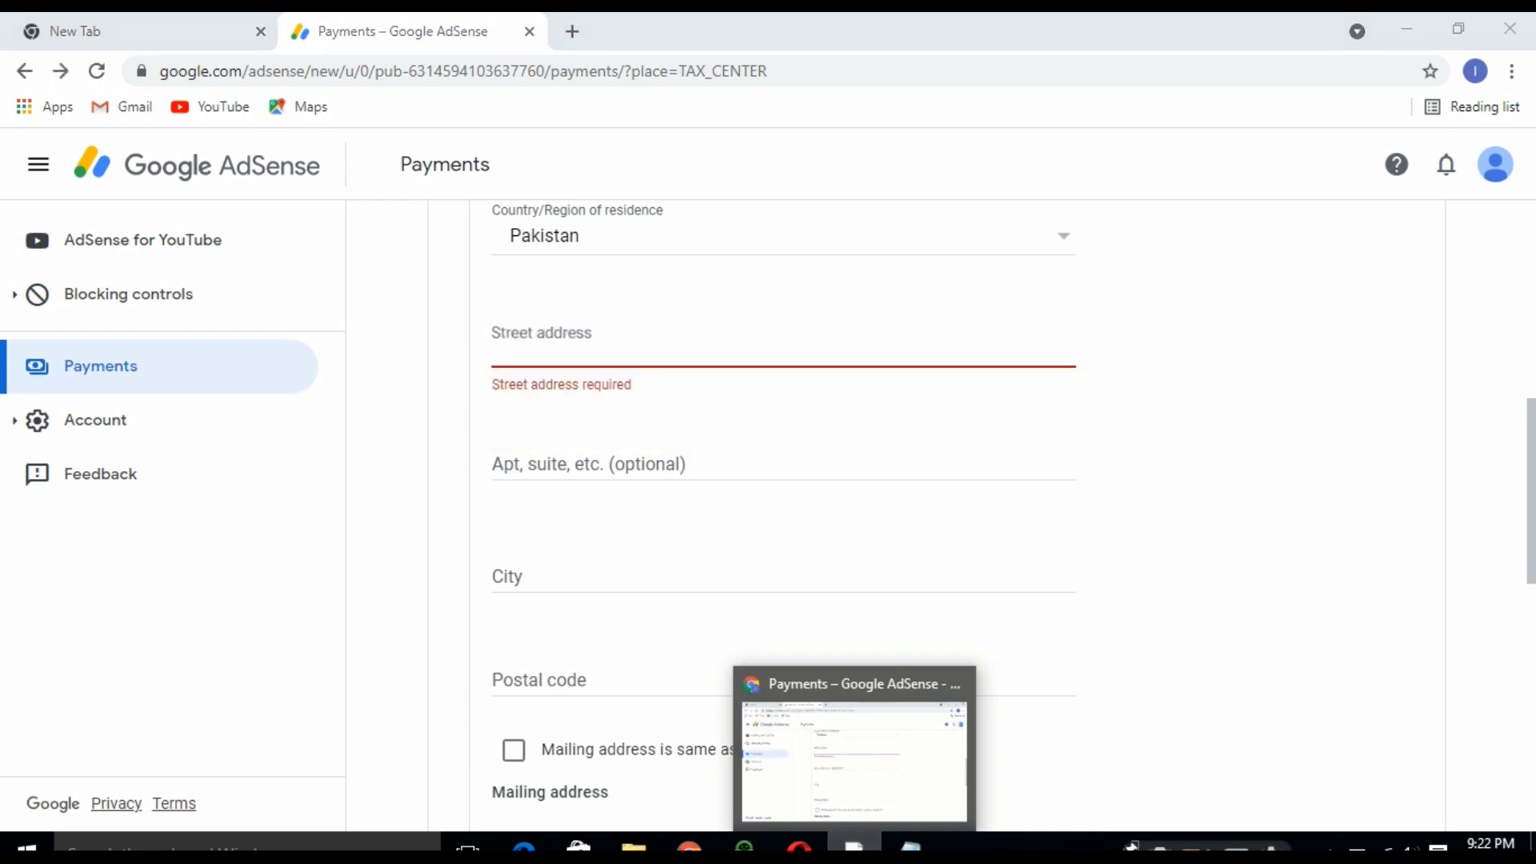
pyautogui.click(854, 847)
pyautogui.click(909, 846)
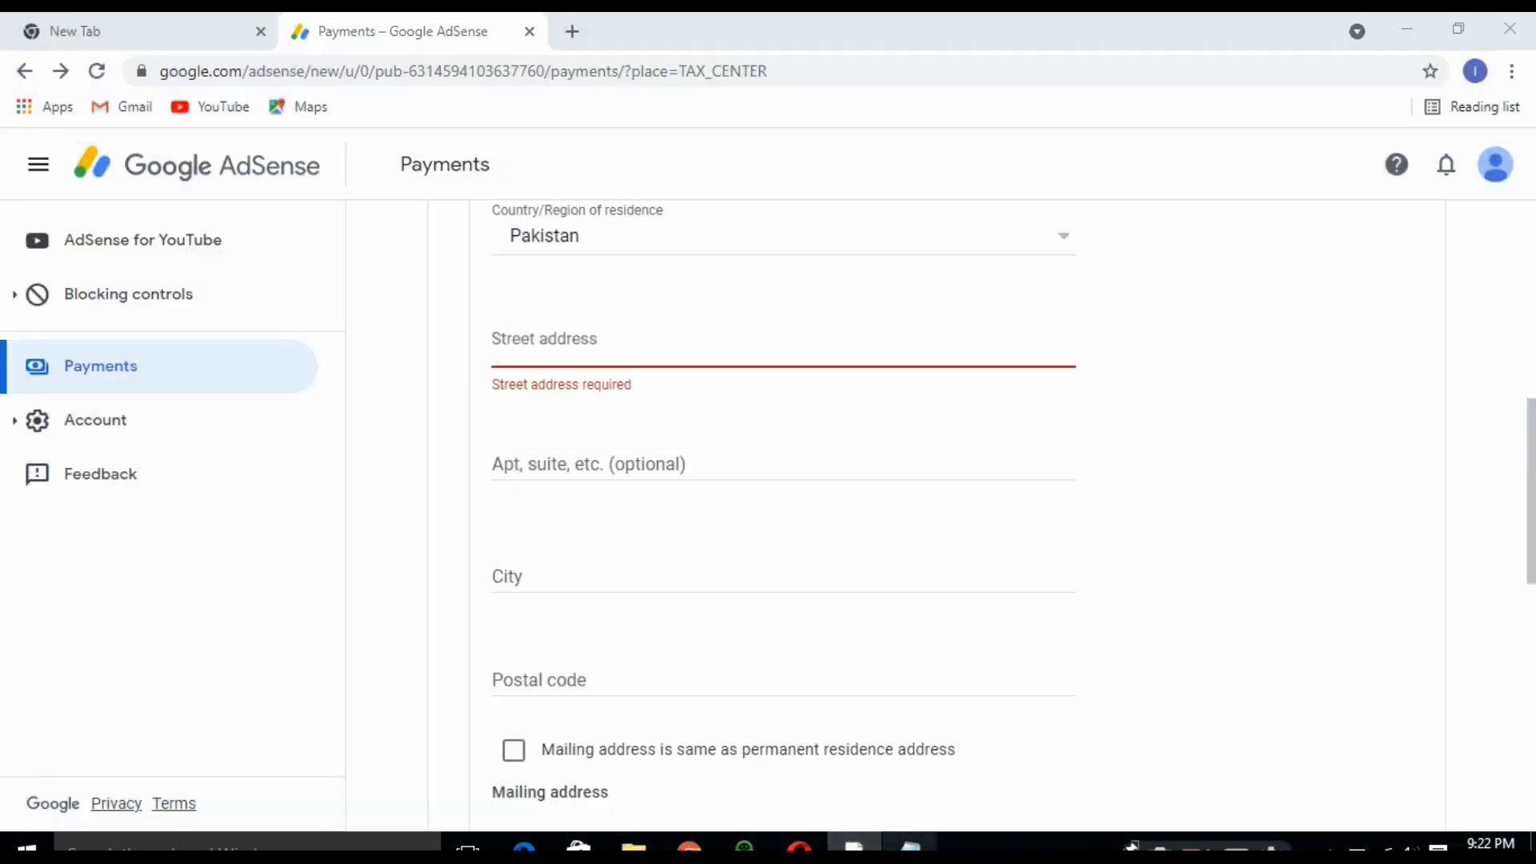
# - Copy the street address line from the notes and paste it into Street address
pyautogui.click(392, 564)
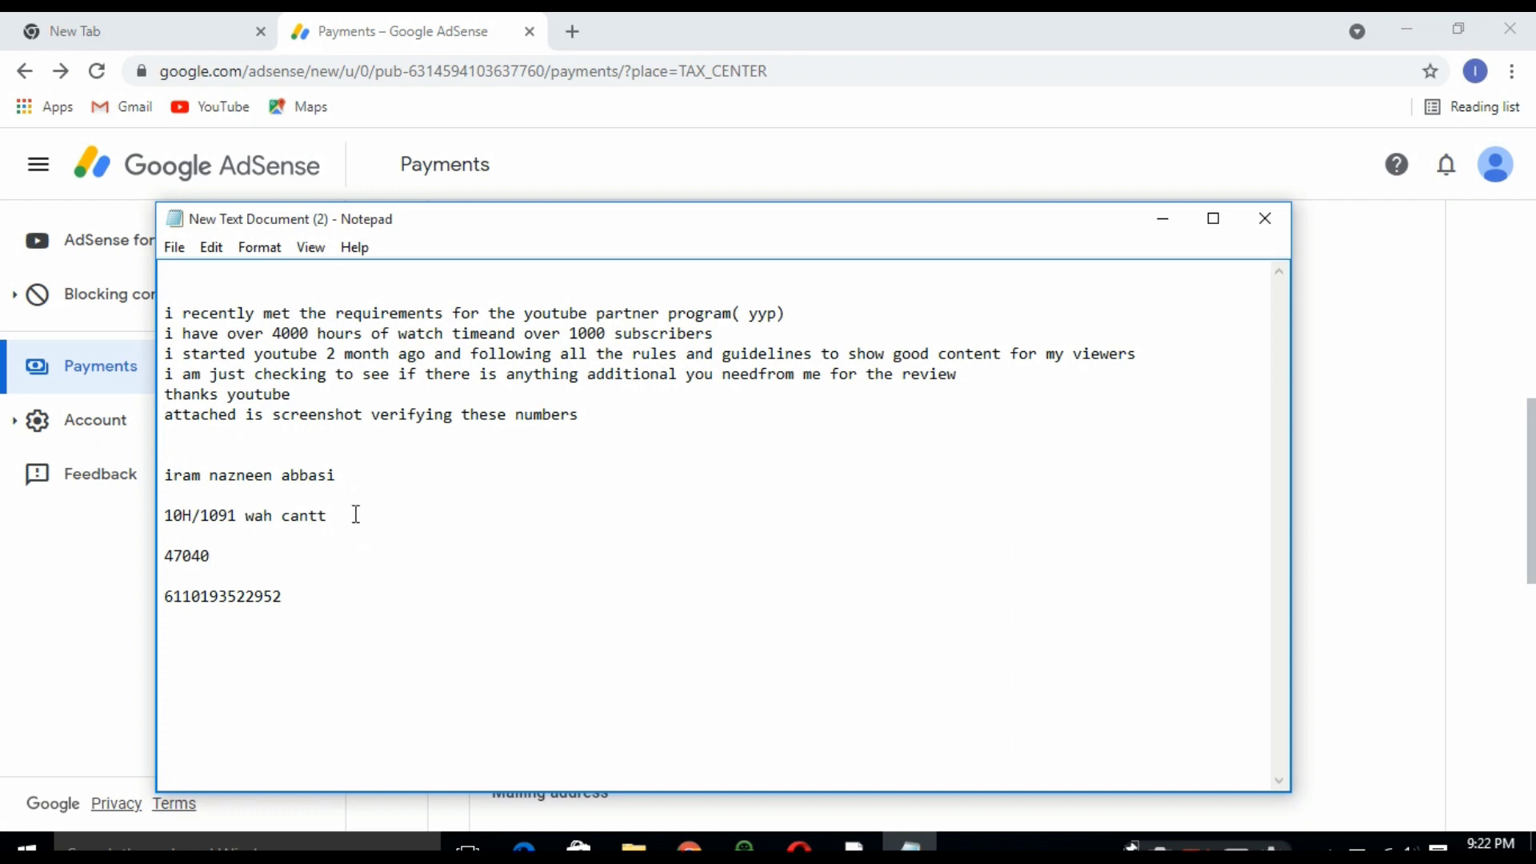
pyautogui.moveTo(357, 515); pyautogui.dragTo(162, 514)
pyautogui.rightClick(171, 512)
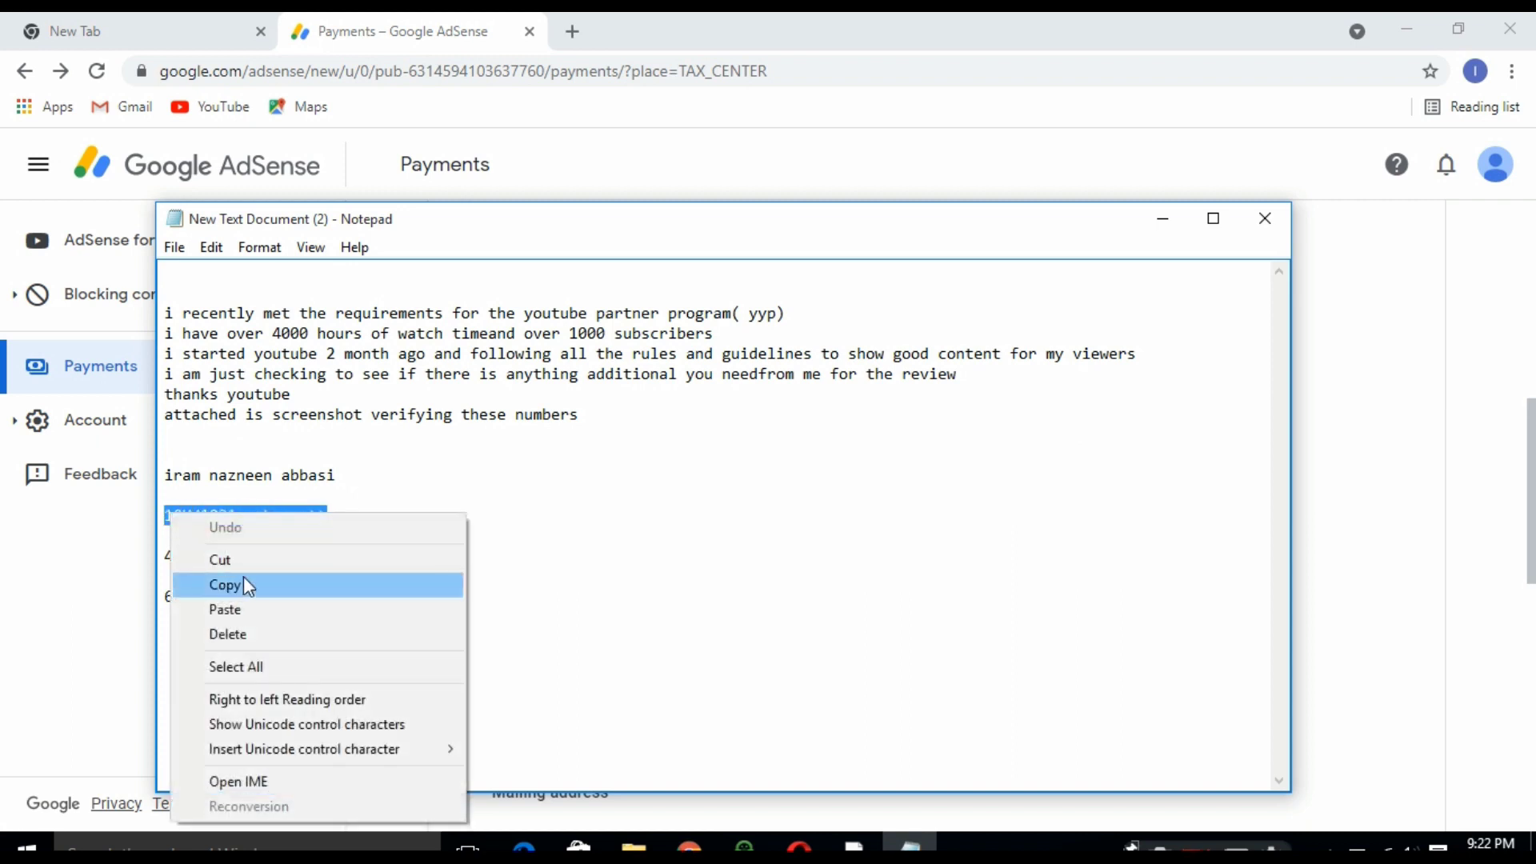
pyautogui.click(243, 587)
pyautogui.click(1160, 236)
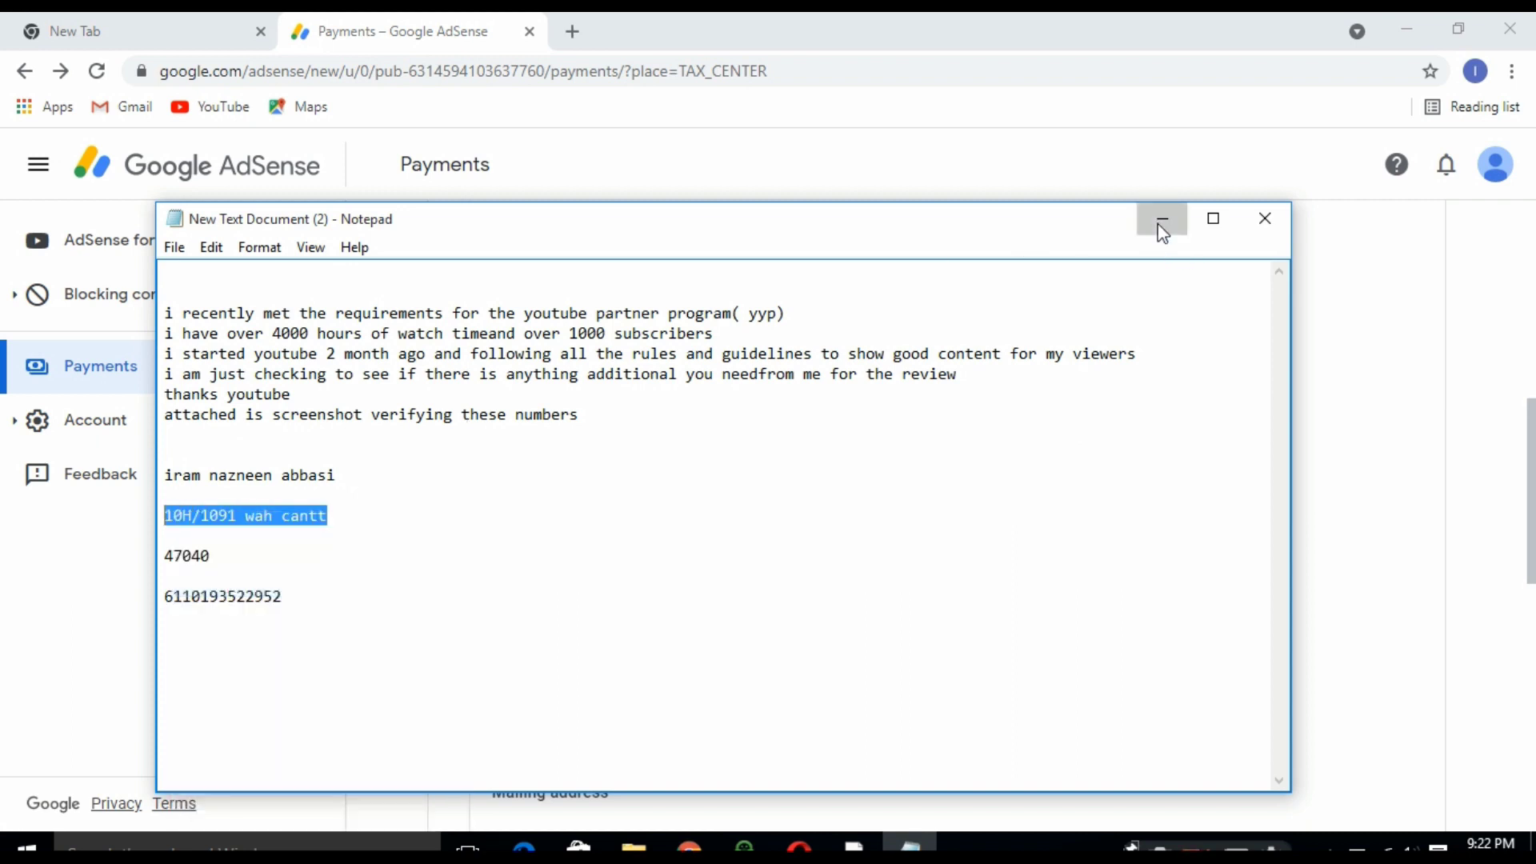
pyautogui.click(595, 359)
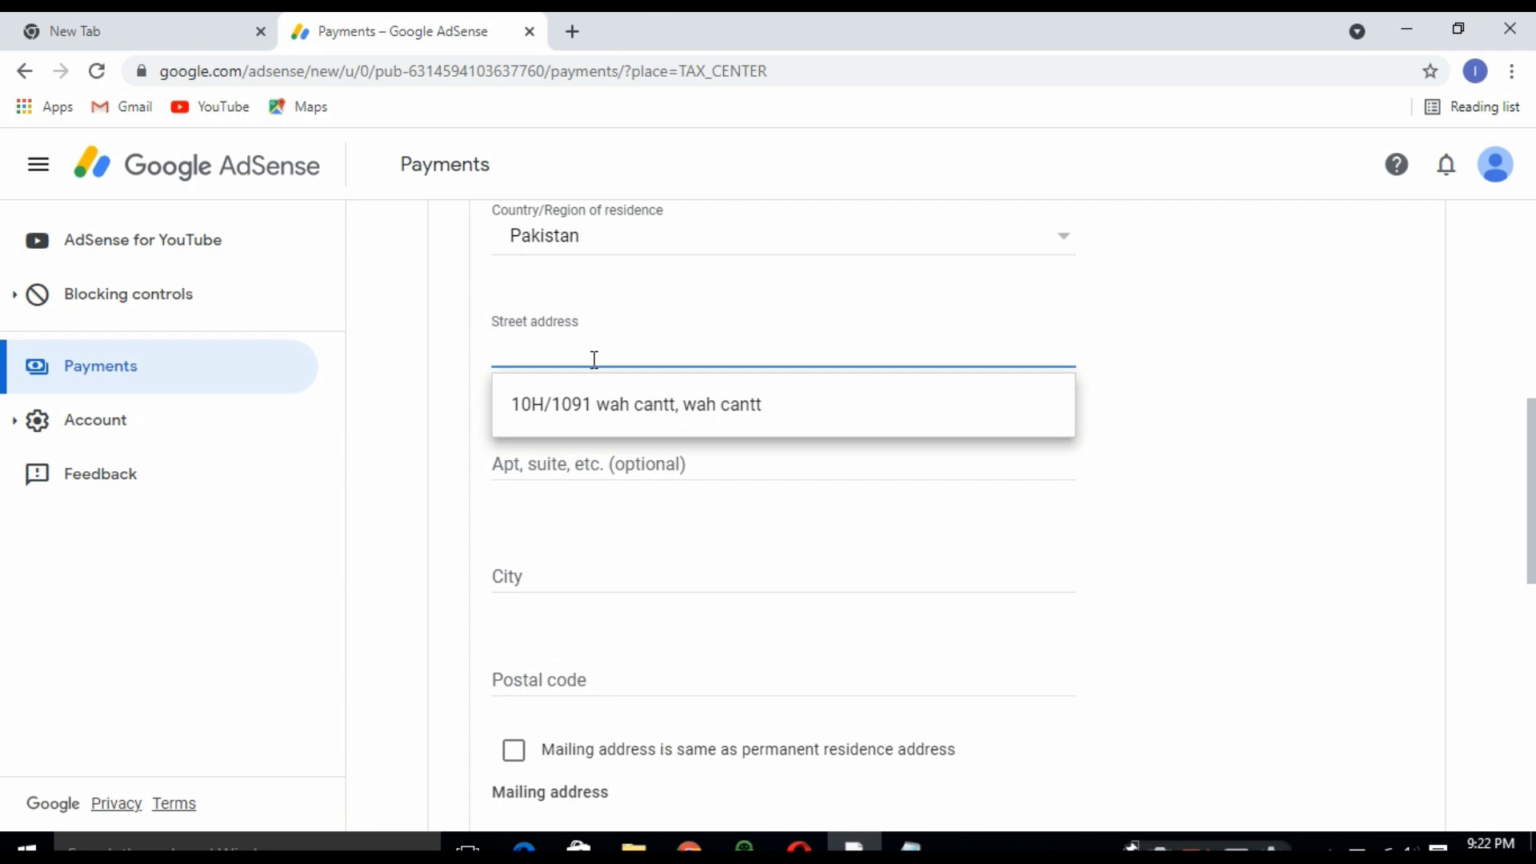
pyautogui.rightClick(550, 342)
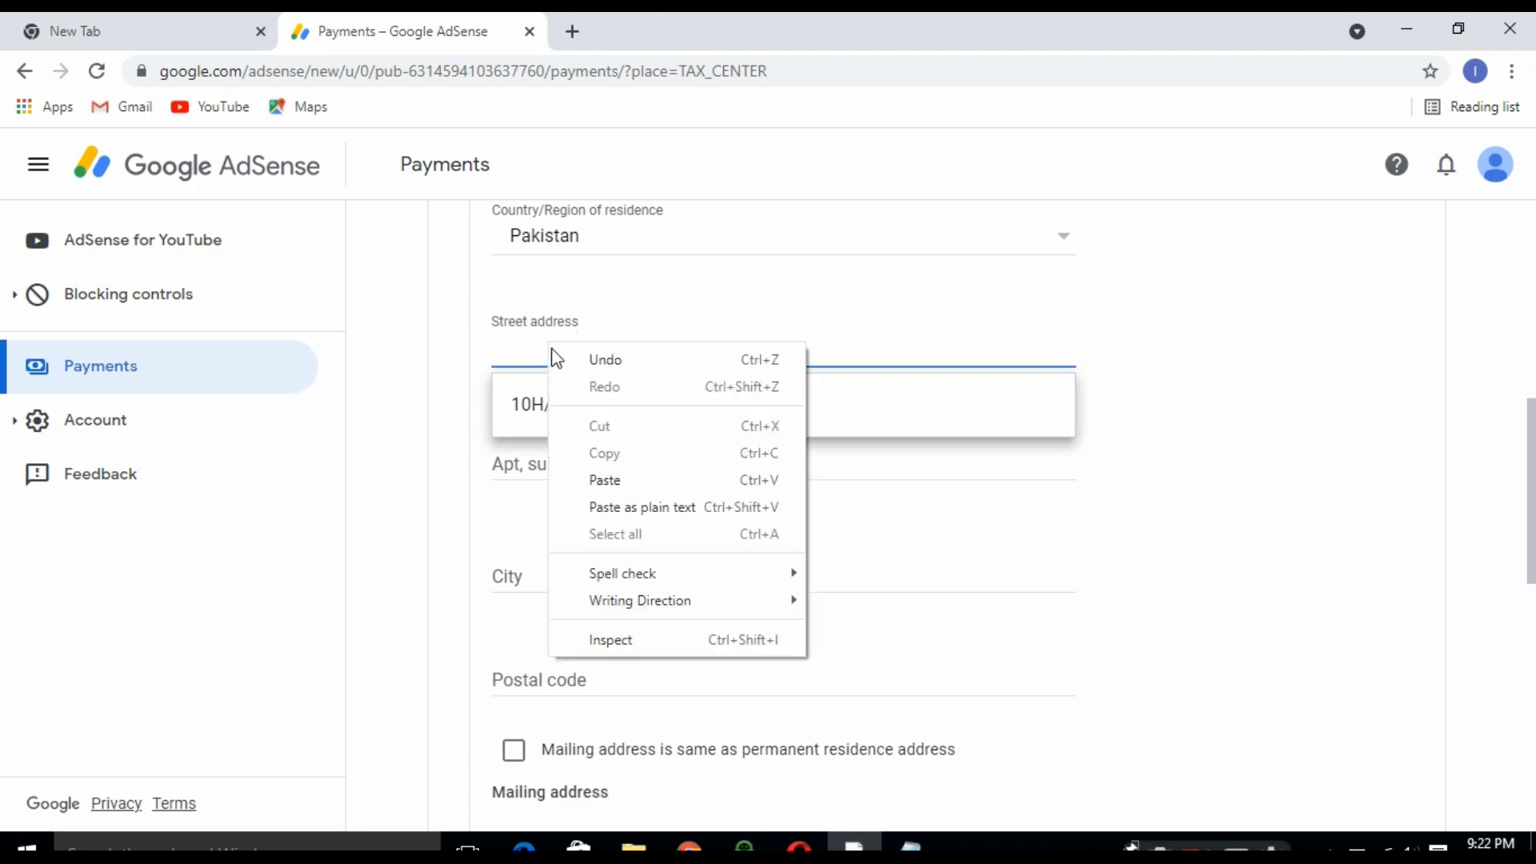
pyautogui.click(605, 480)
# - Enter 'wah' as the City of the permanent residence address
pyautogui.scroll(-2, 612, 484)
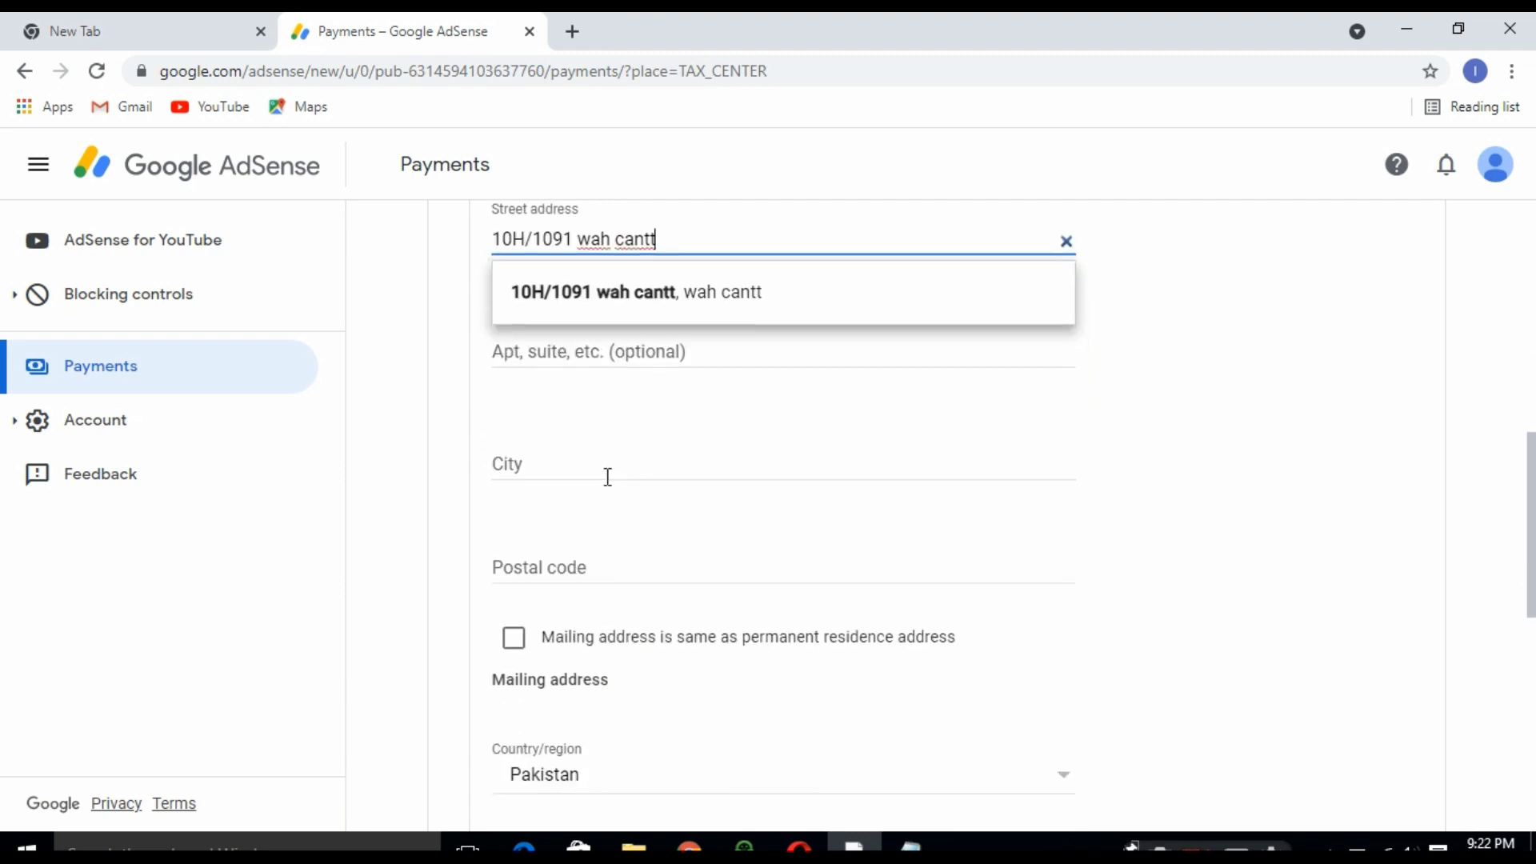
pyautogui.click(565, 465)
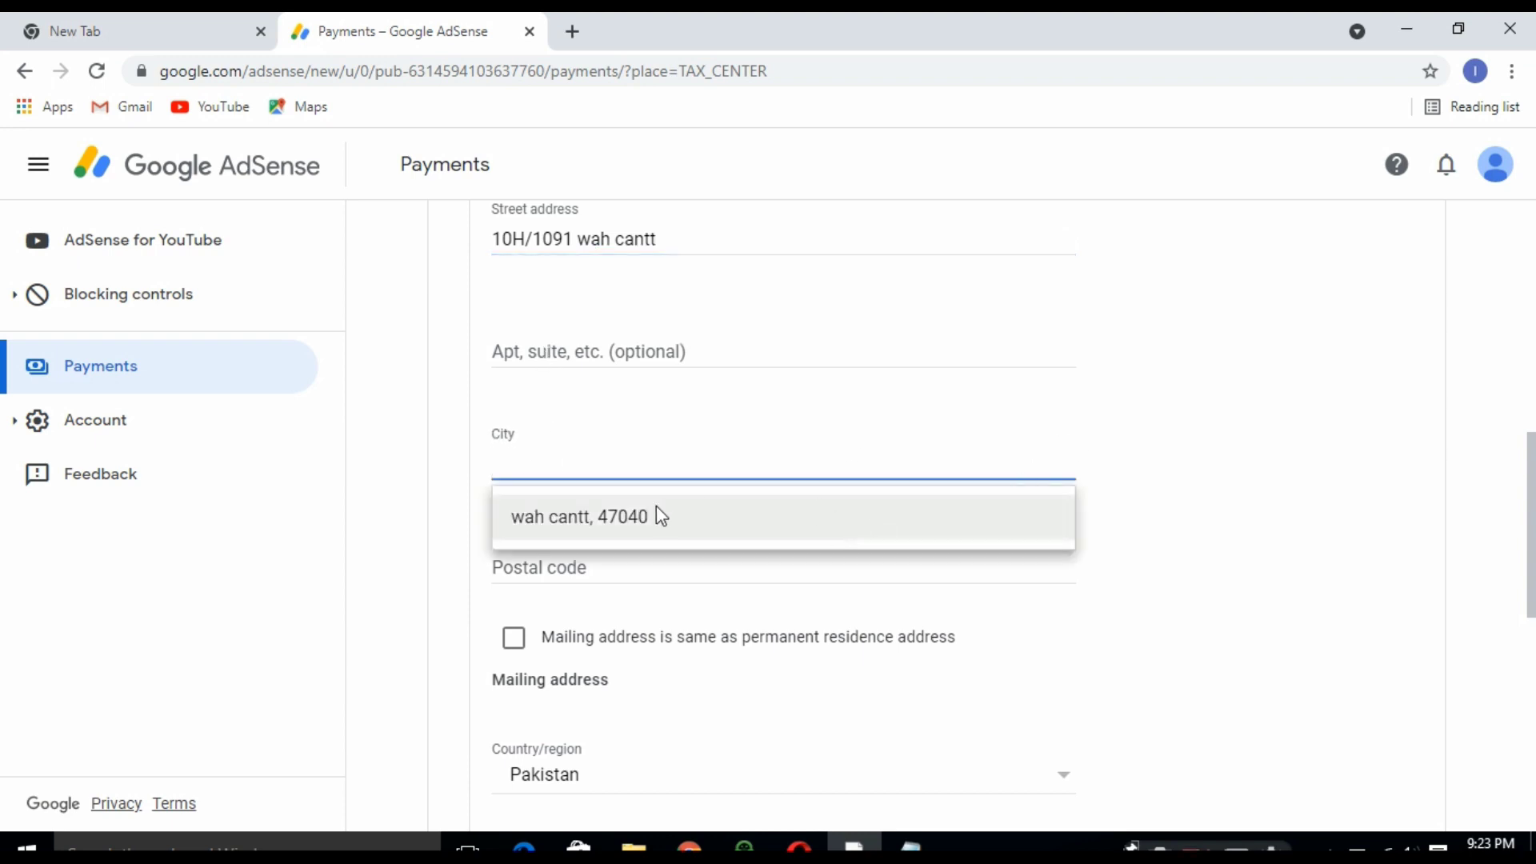
pyautogui.write('w')
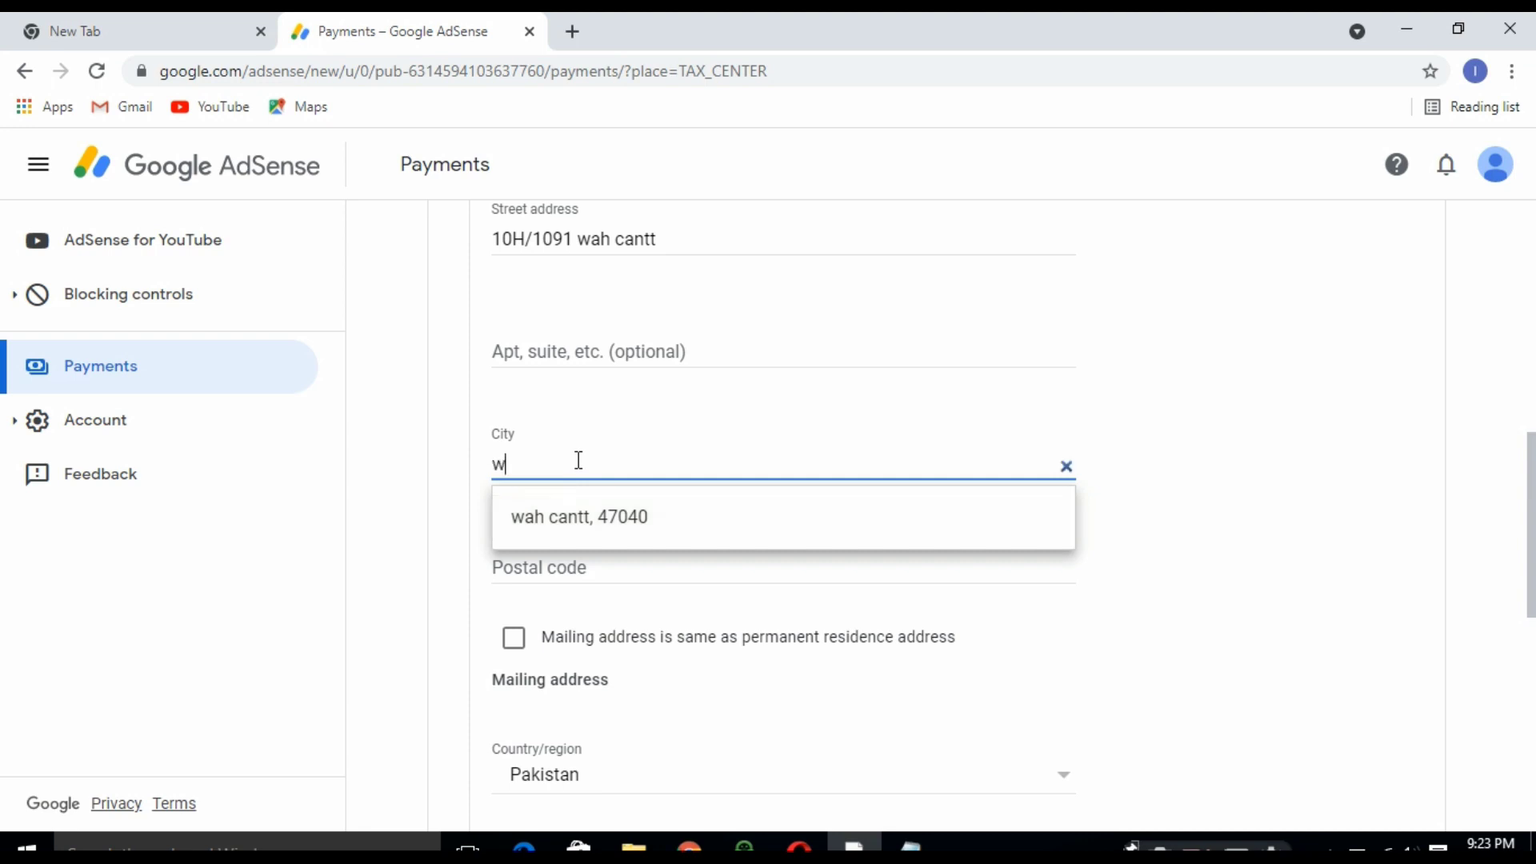
pyautogui.write('ah cantt')
pyautogui.scroll(-1, 544, 633)
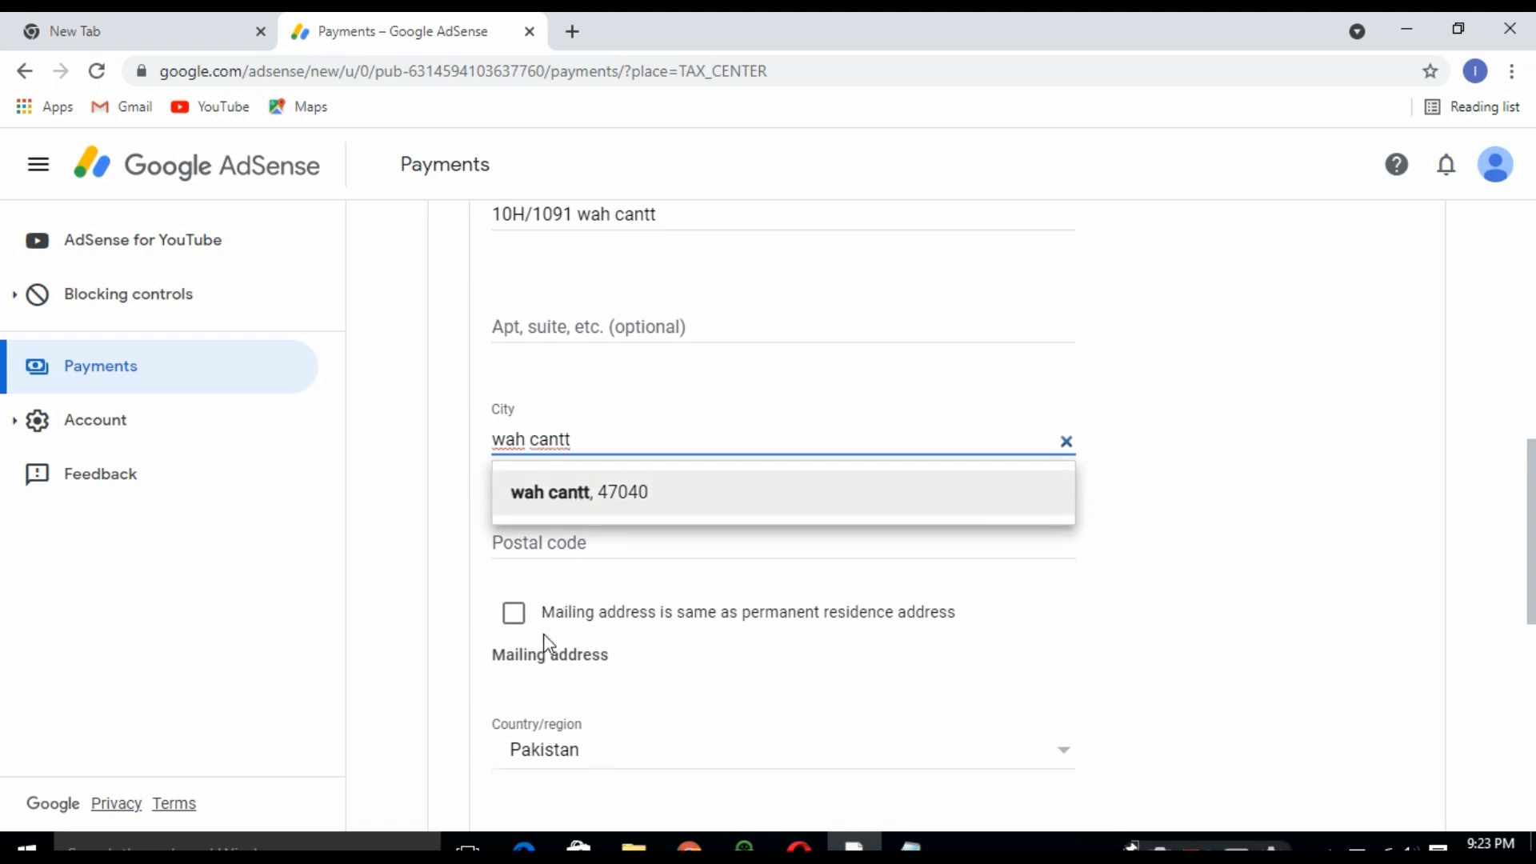
pyautogui.scroll(-3, 544, 634)
pyautogui.click(818, 502)
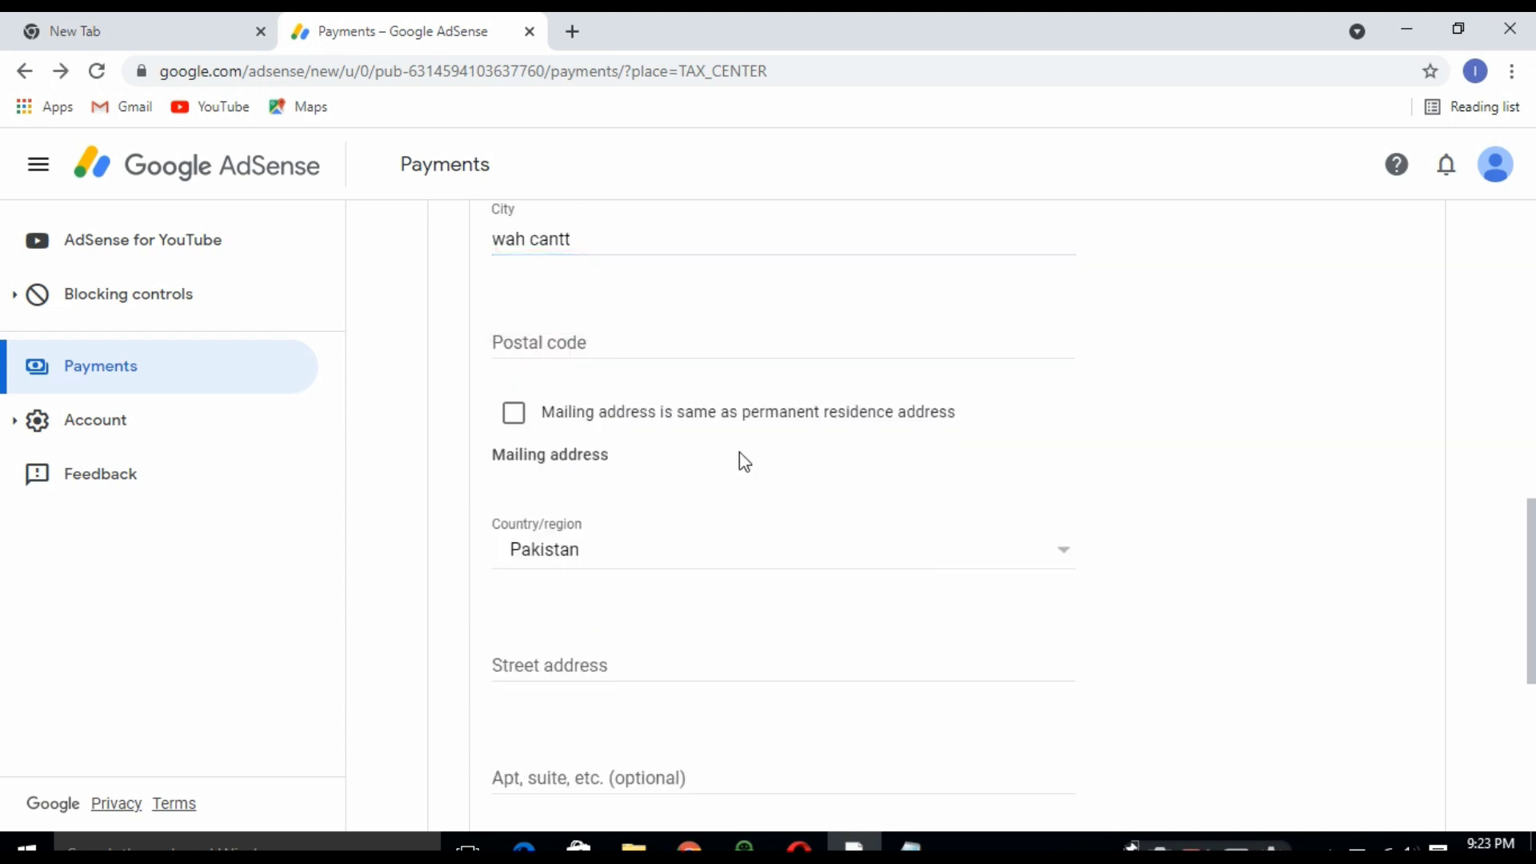
pyautogui.click(909, 333)
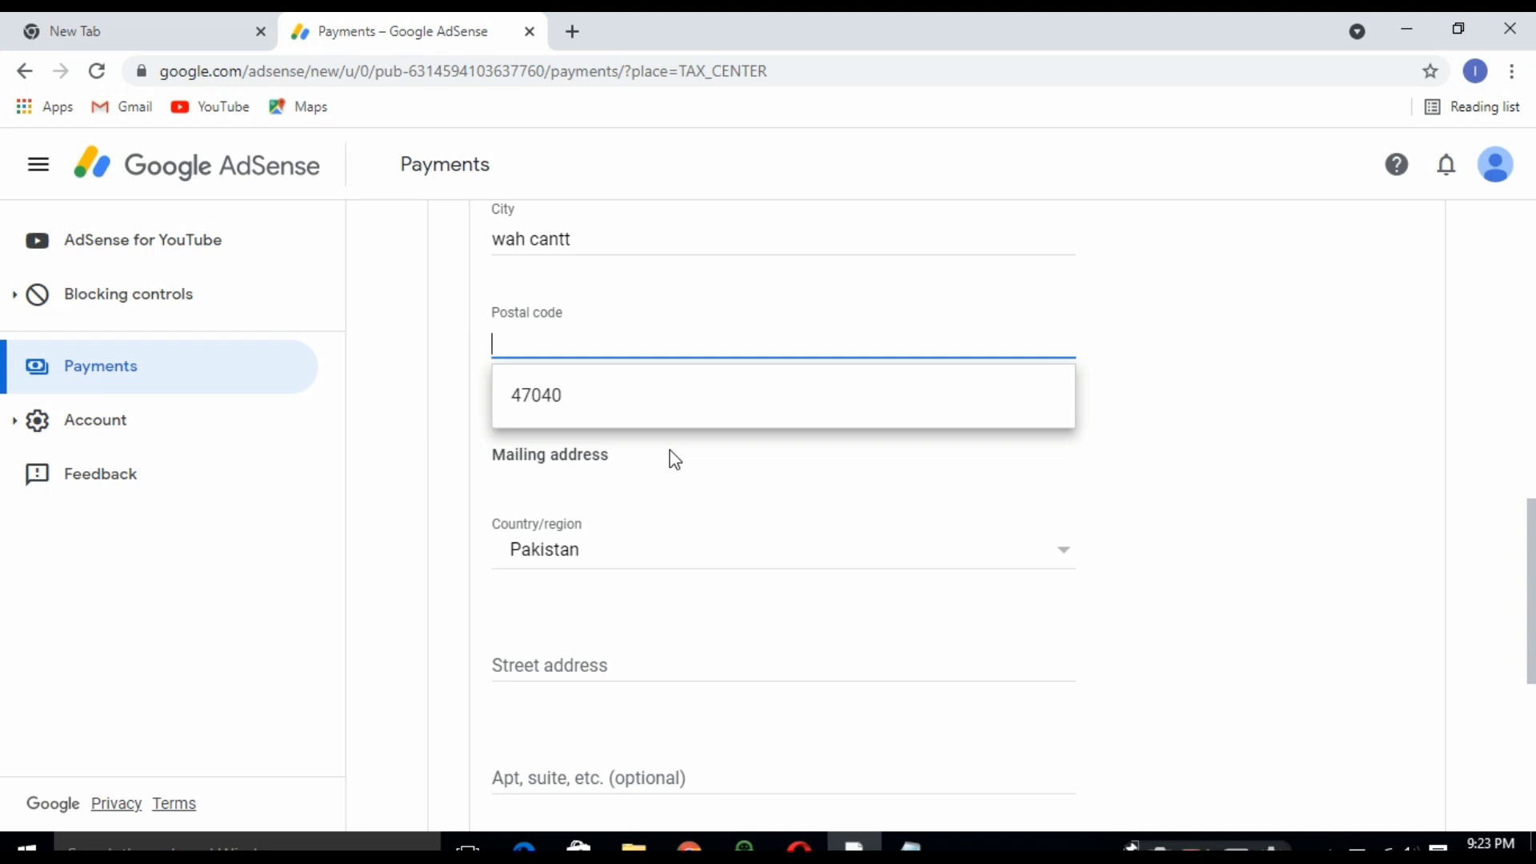
# - Copy the postal code from the notes and paste it into the Postal code field
pyautogui.click(889, 836)
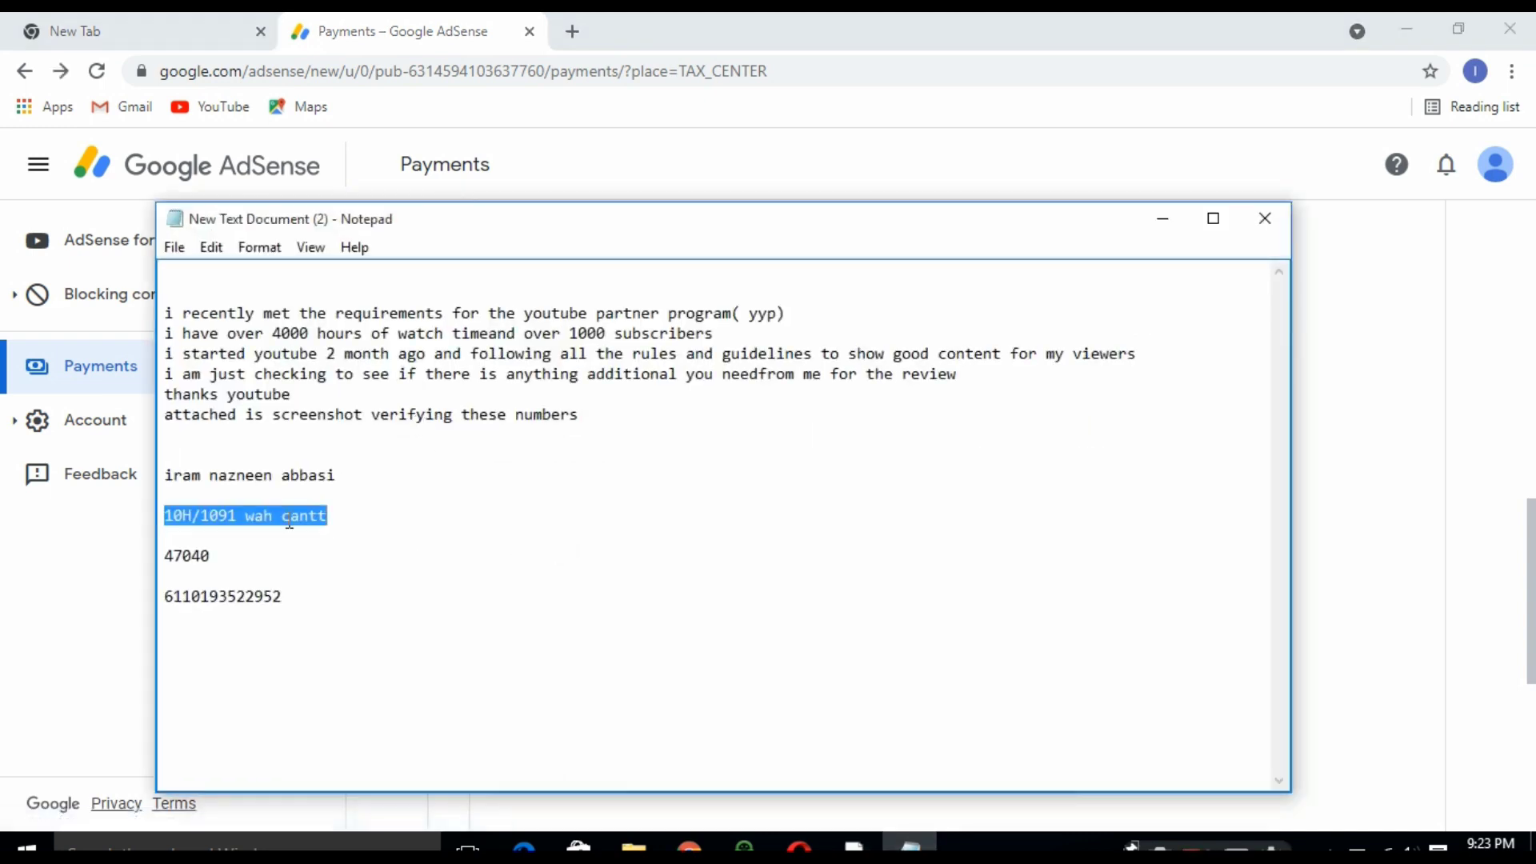
pyautogui.moveTo(216, 562); pyautogui.dragTo(145, 547)
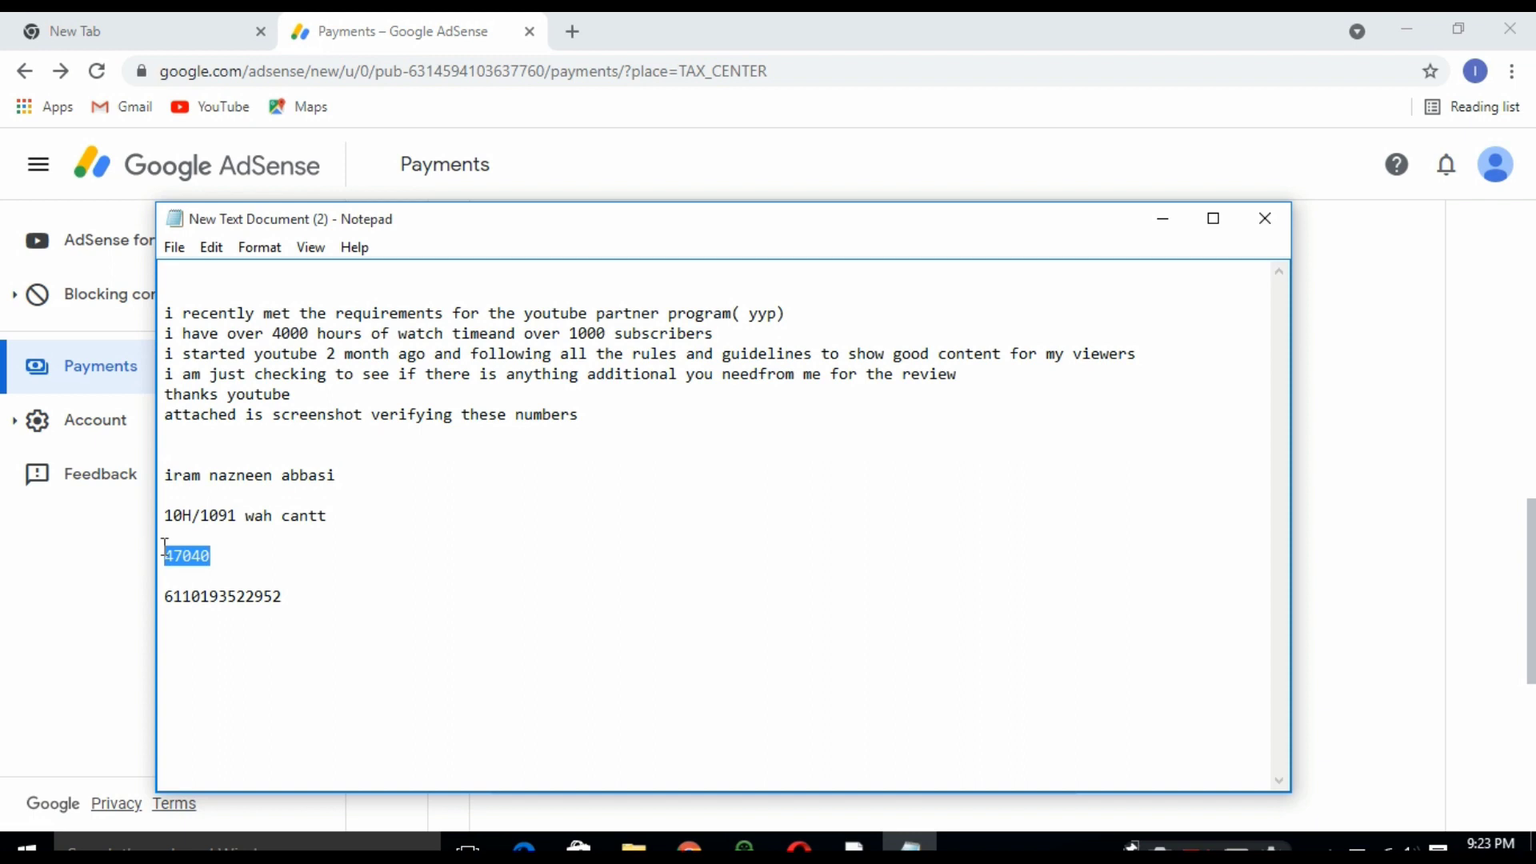
pyautogui.rightClick(164, 549)
pyautogui.click(261, 313)
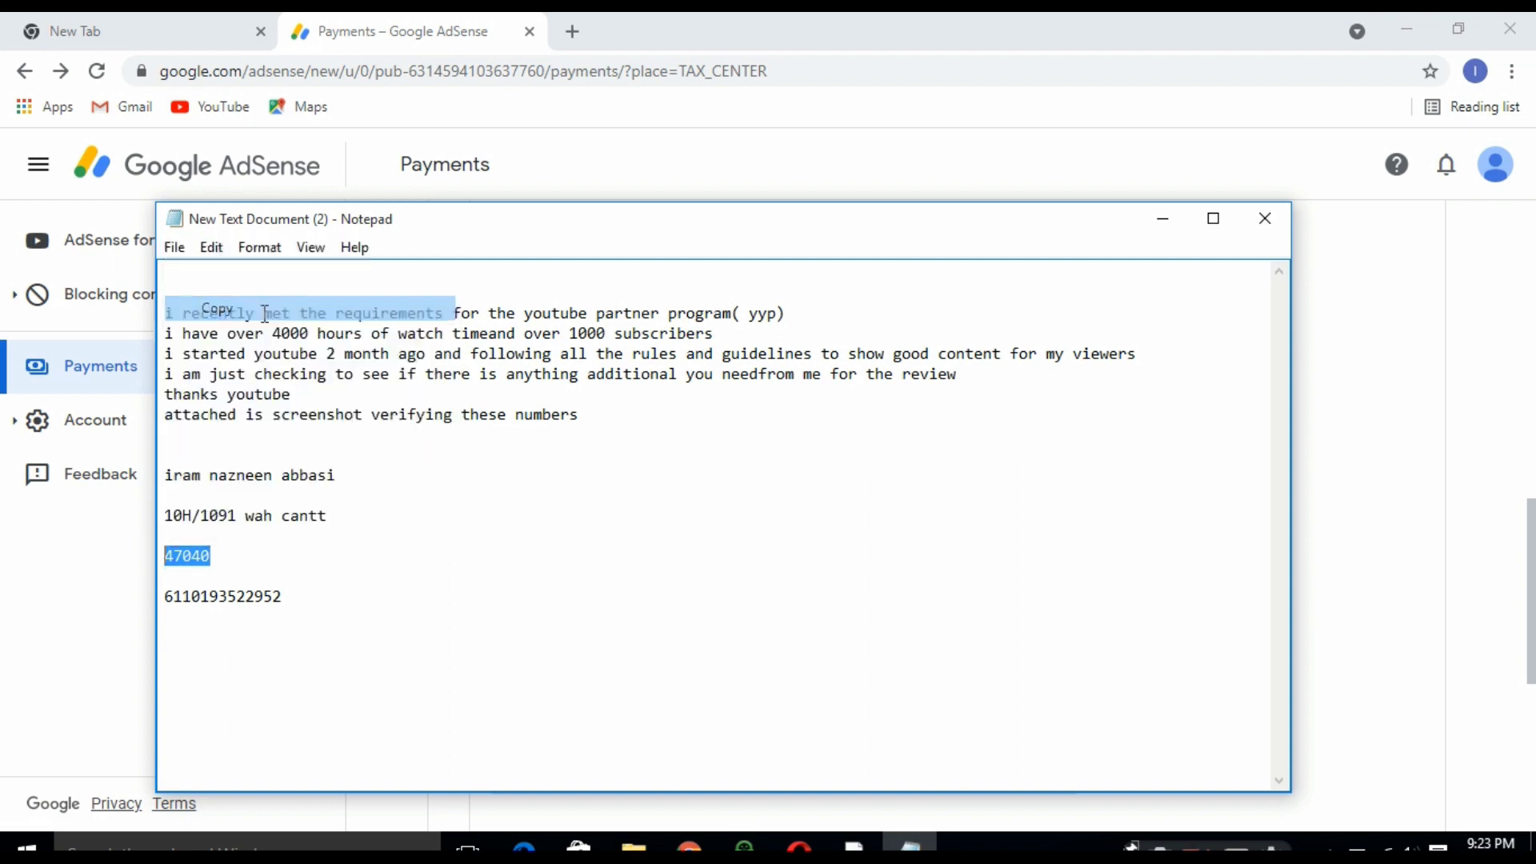
pyautogui.click(1162, 219)
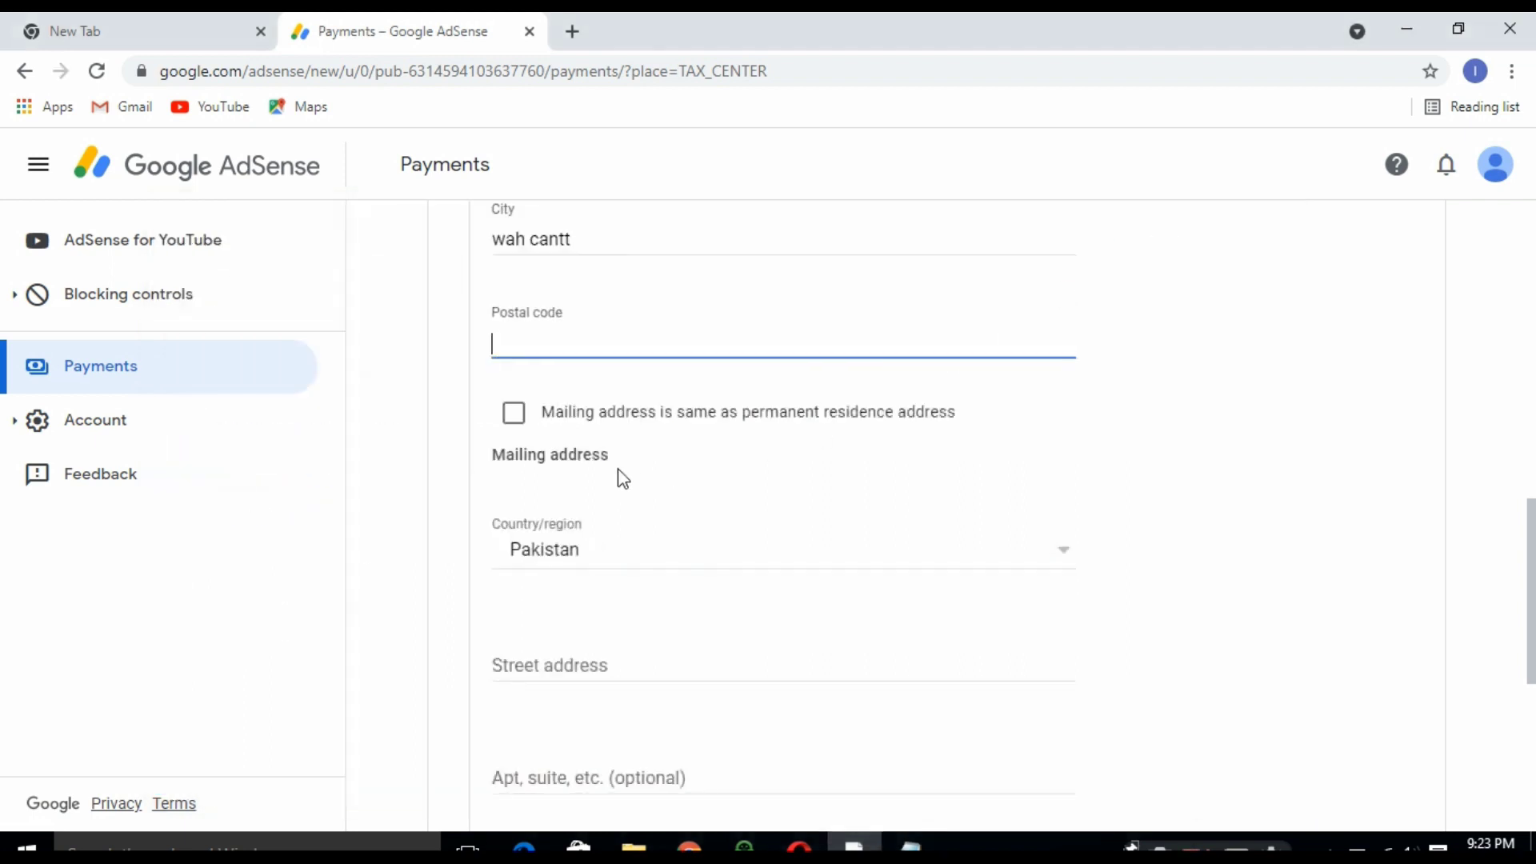
pyautogui.rightClick(559, 335)
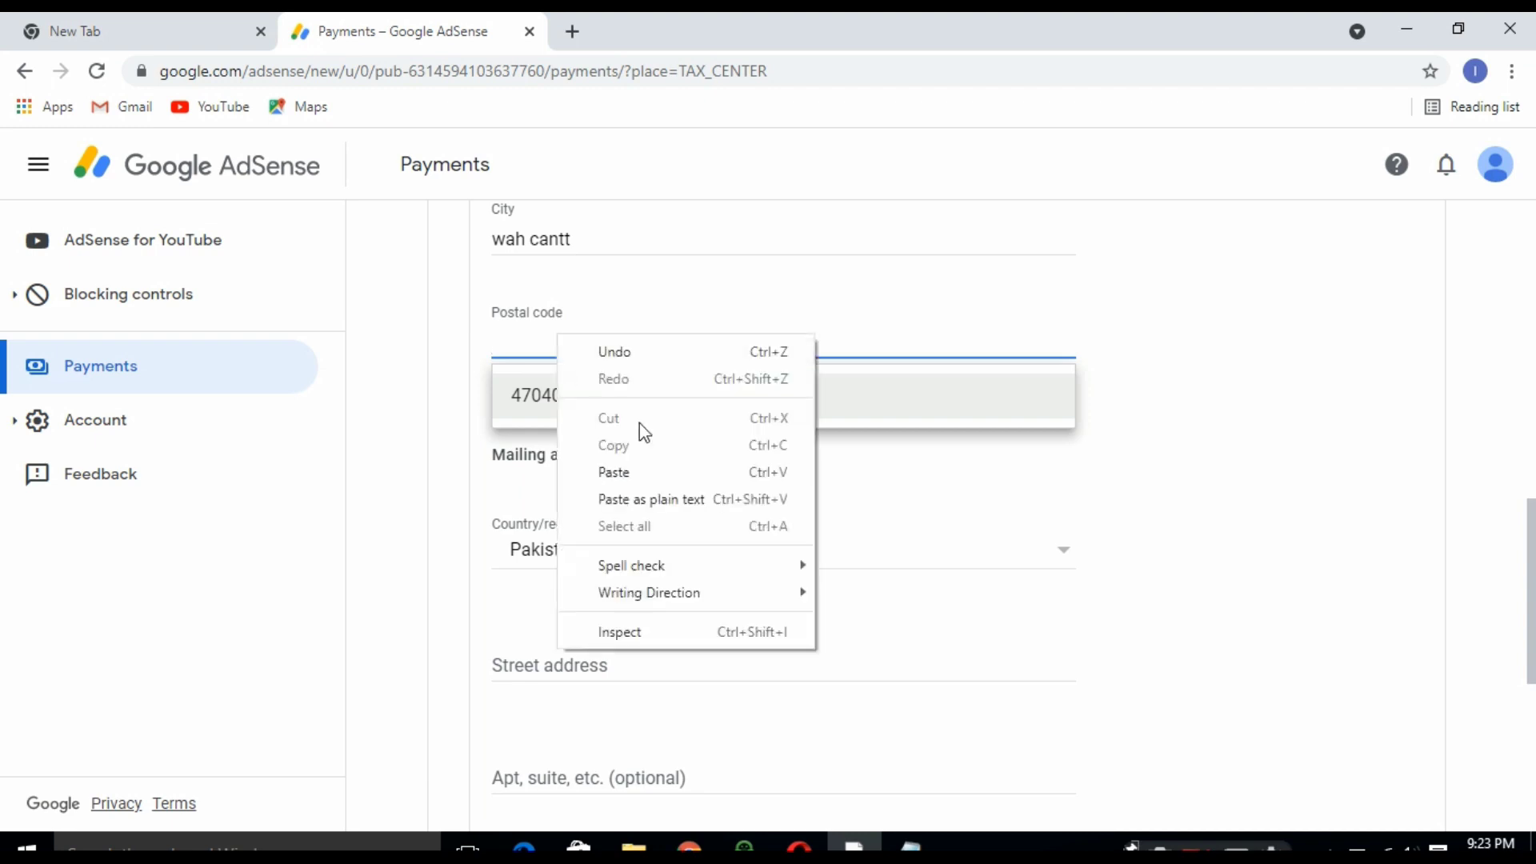
pyautogui.click(626, 471)
# - Make the mailing address the same as permanent residence and continue to Tax treaty
pyautogui.scroll(-1, 630, 478)
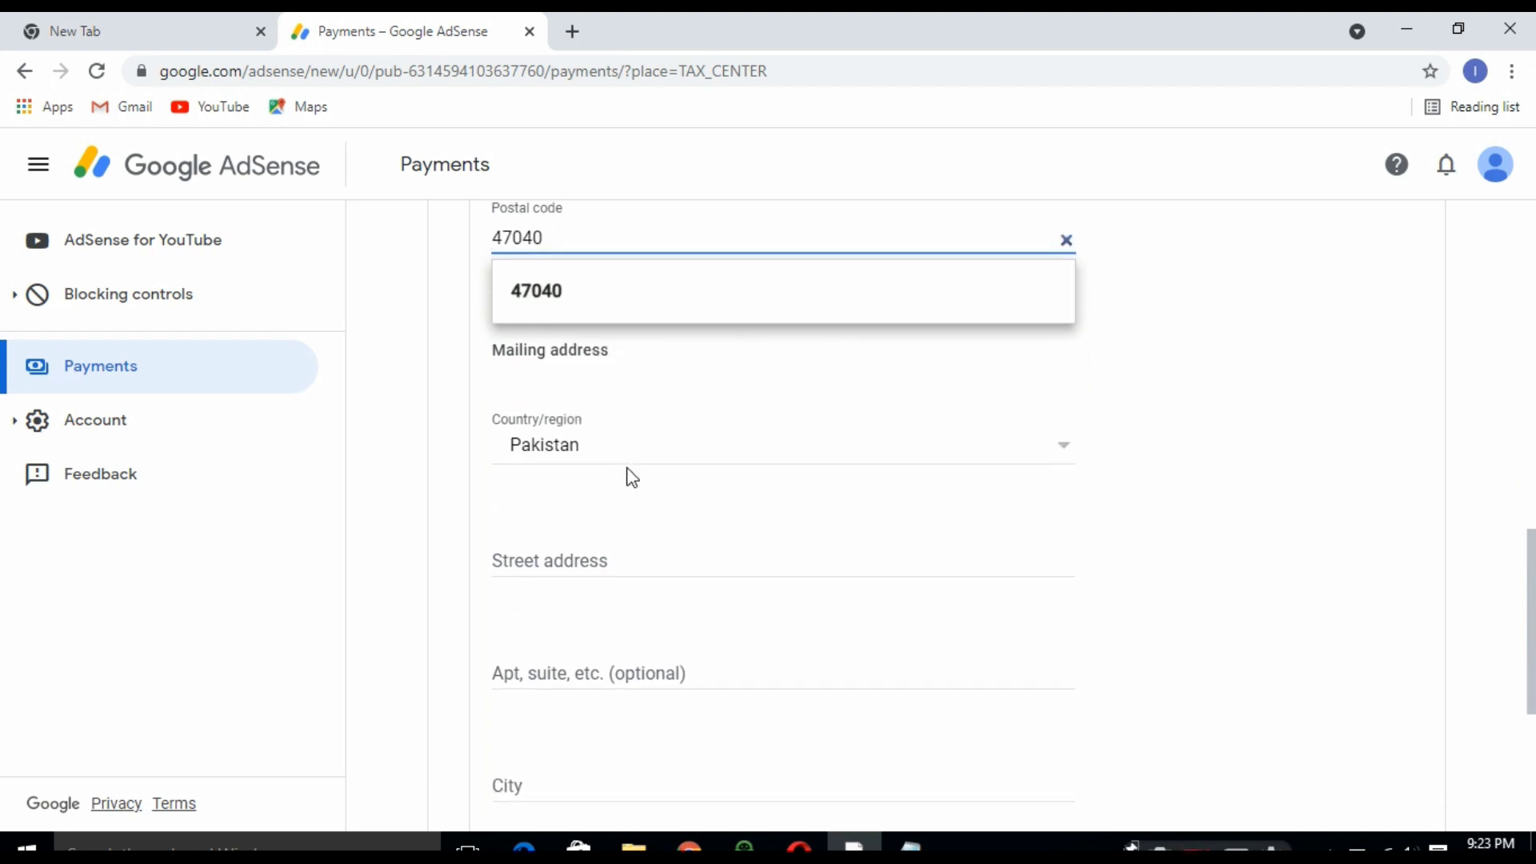
pyautogui.click(592, 389)
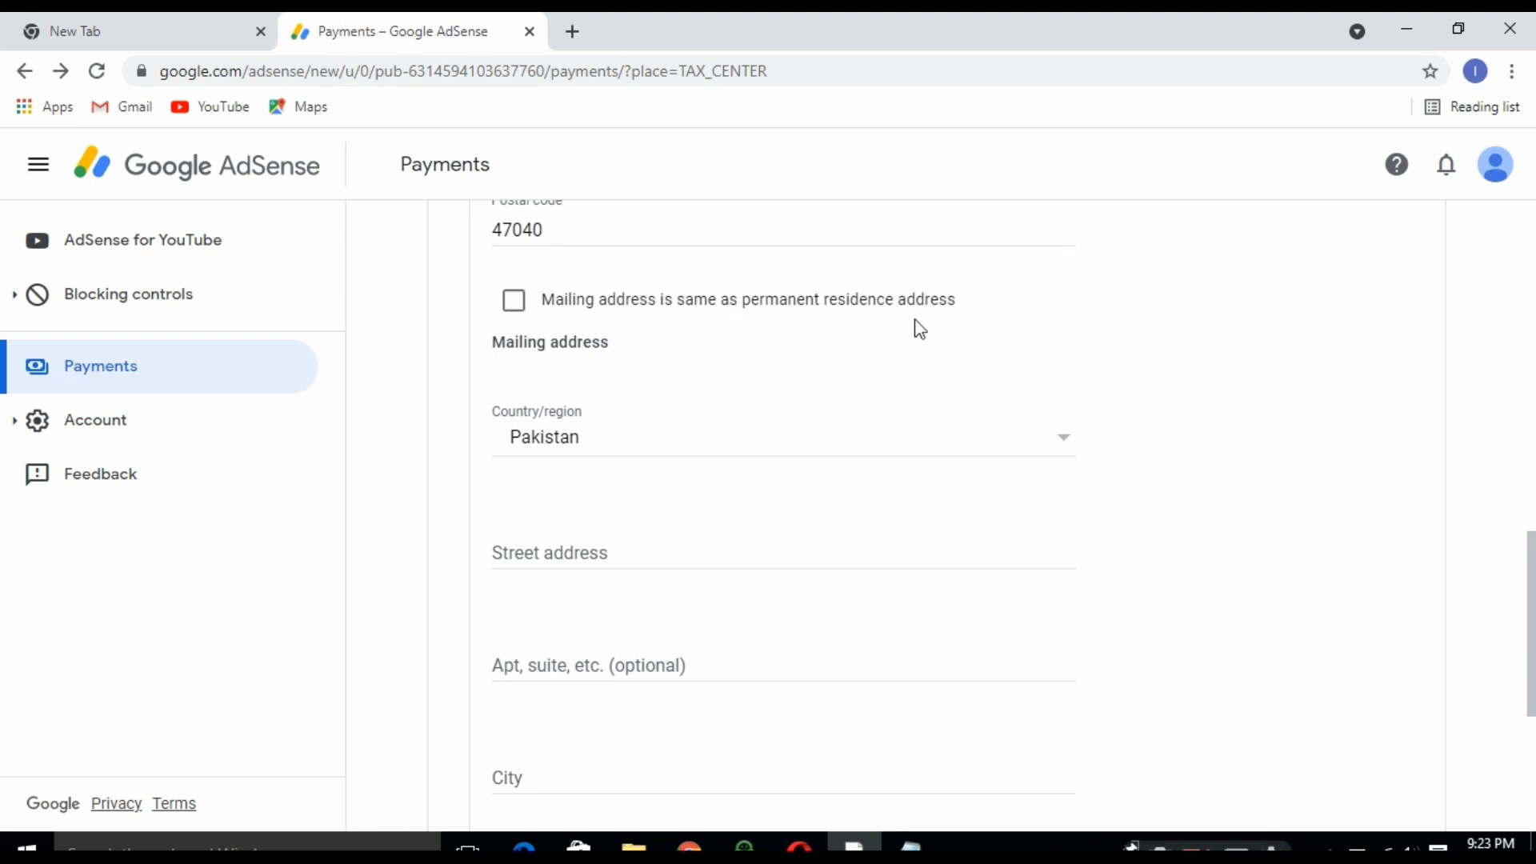
pyautogui.click(513, 303)
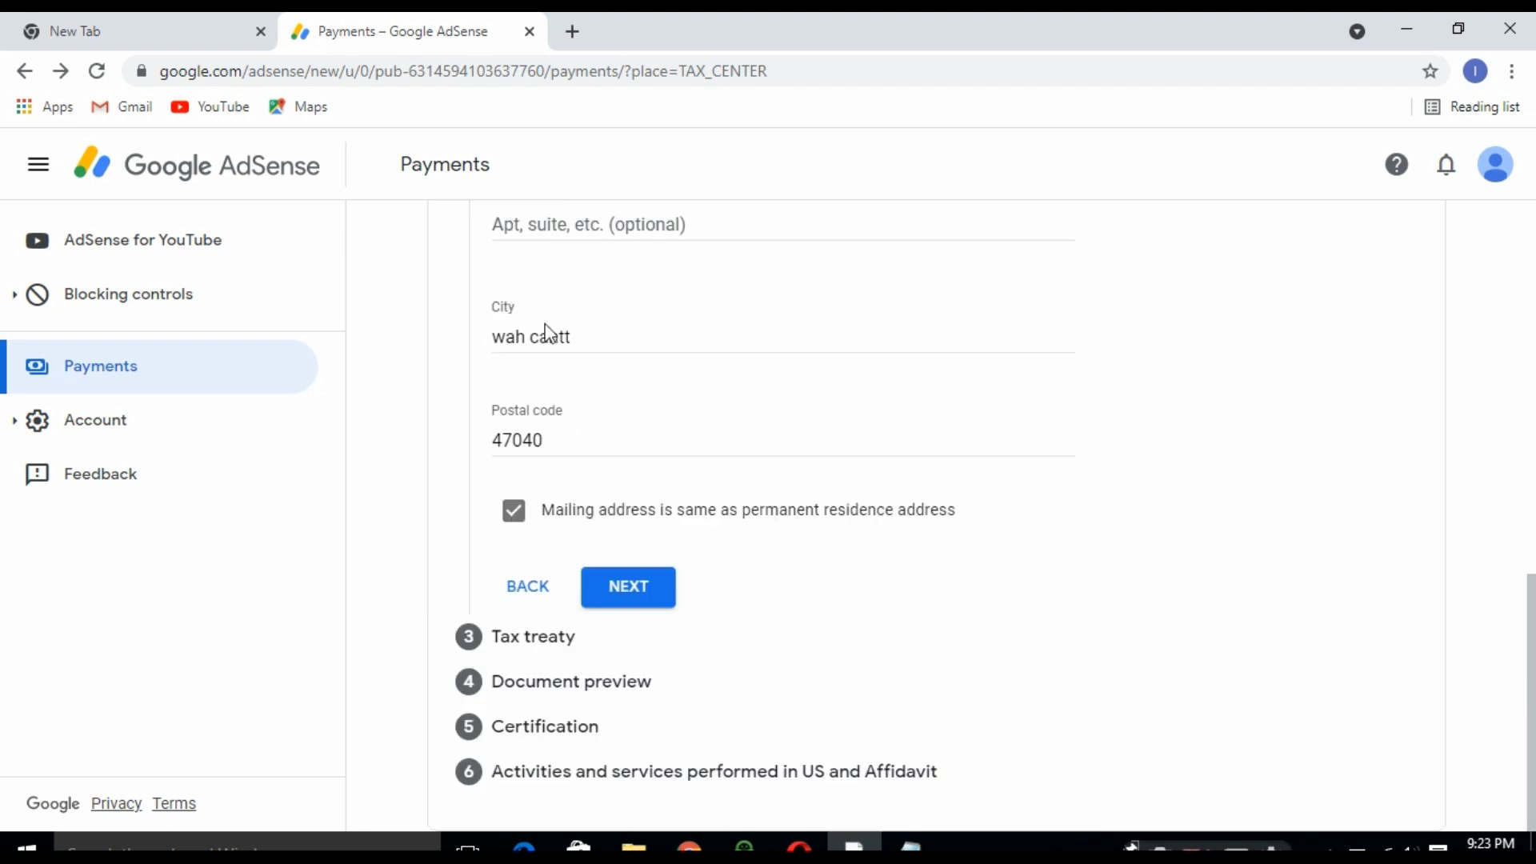
pyautogui.click(625, 589)
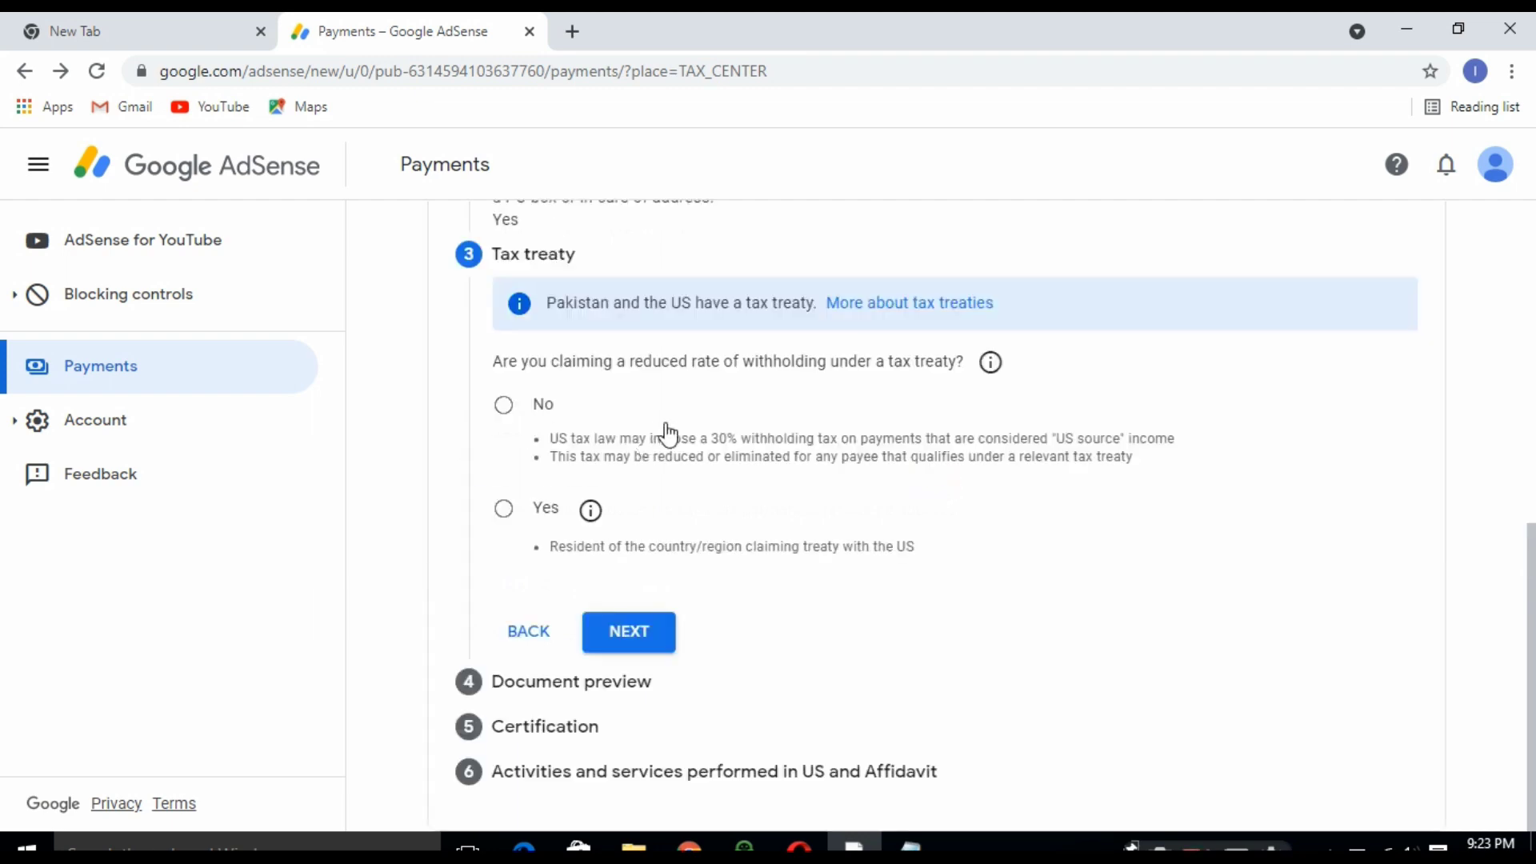
# - Answer Yes to the tax treaty, tick the treaty-country residency box, and open the Country/Region list
pyautogui.scroll(4, 664, 436)
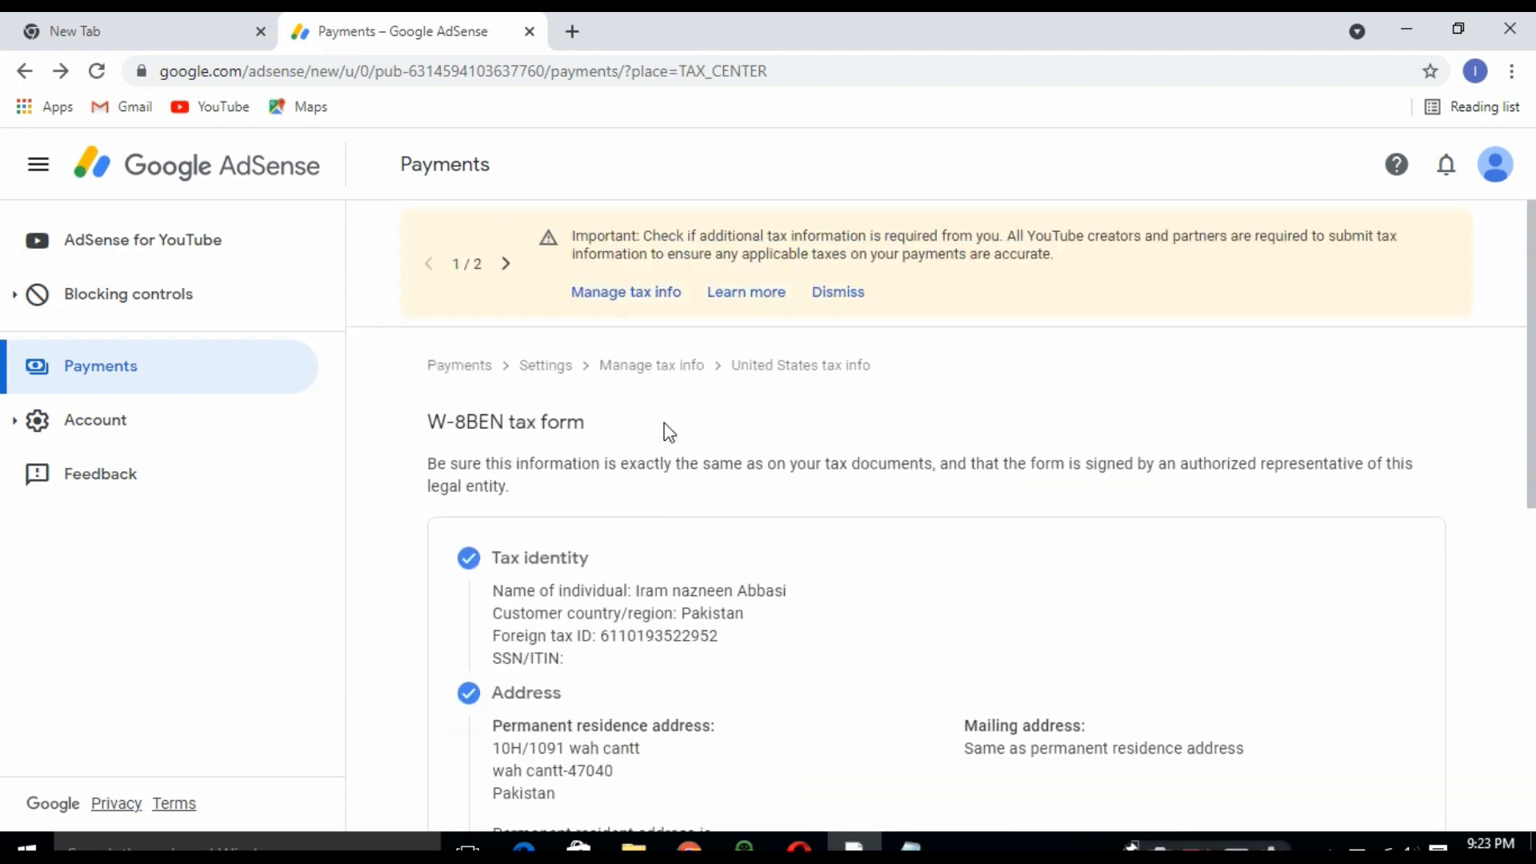
pyautogui.scroll(-3, 665, 432)
pyautogui.scroll(3, 662, 432)
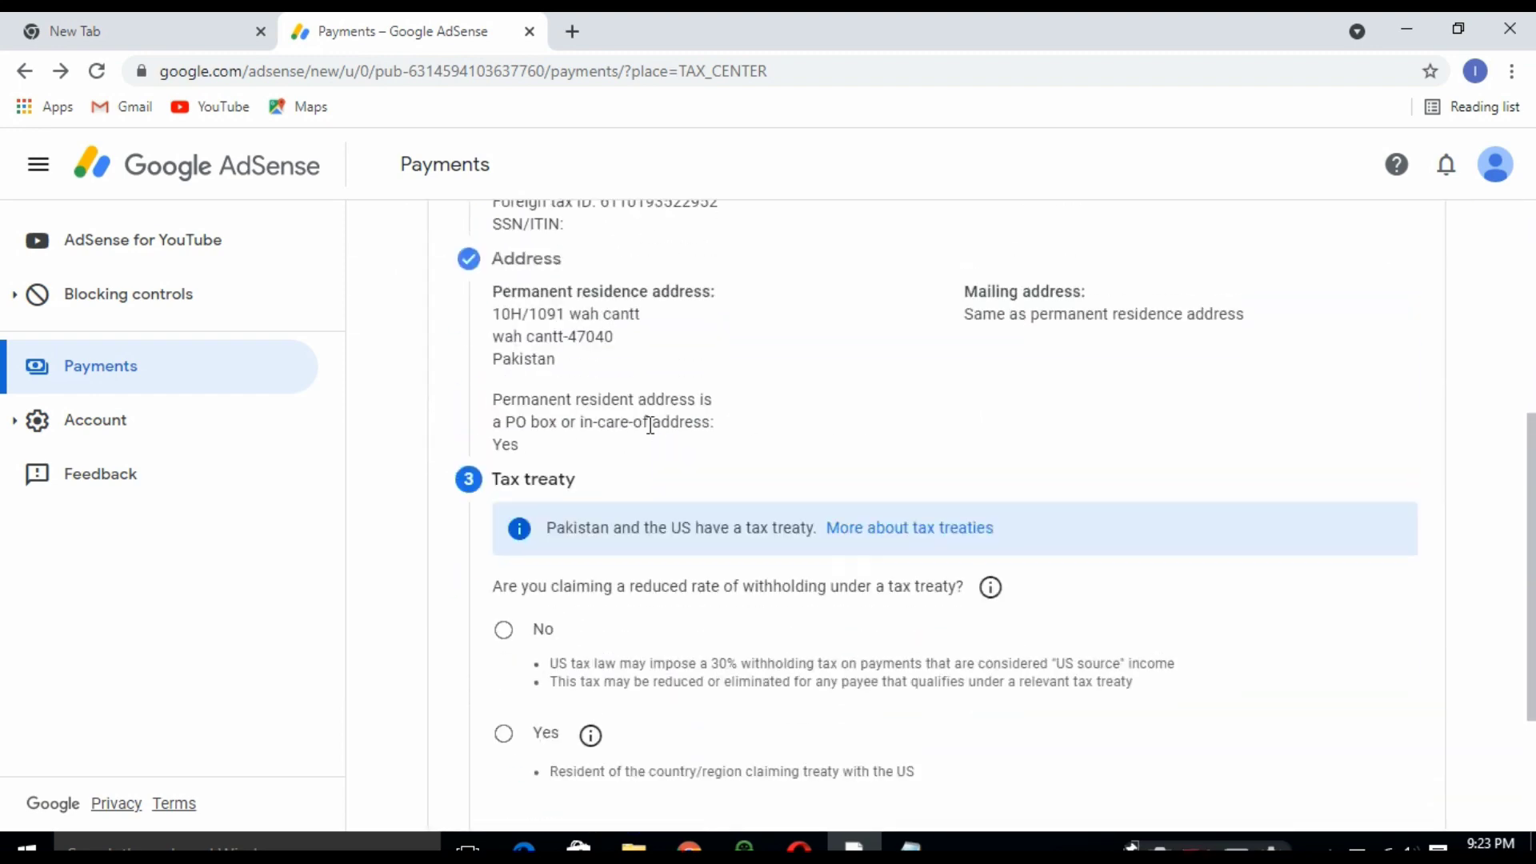
pyautogui.scroll(-2, 560, 484)
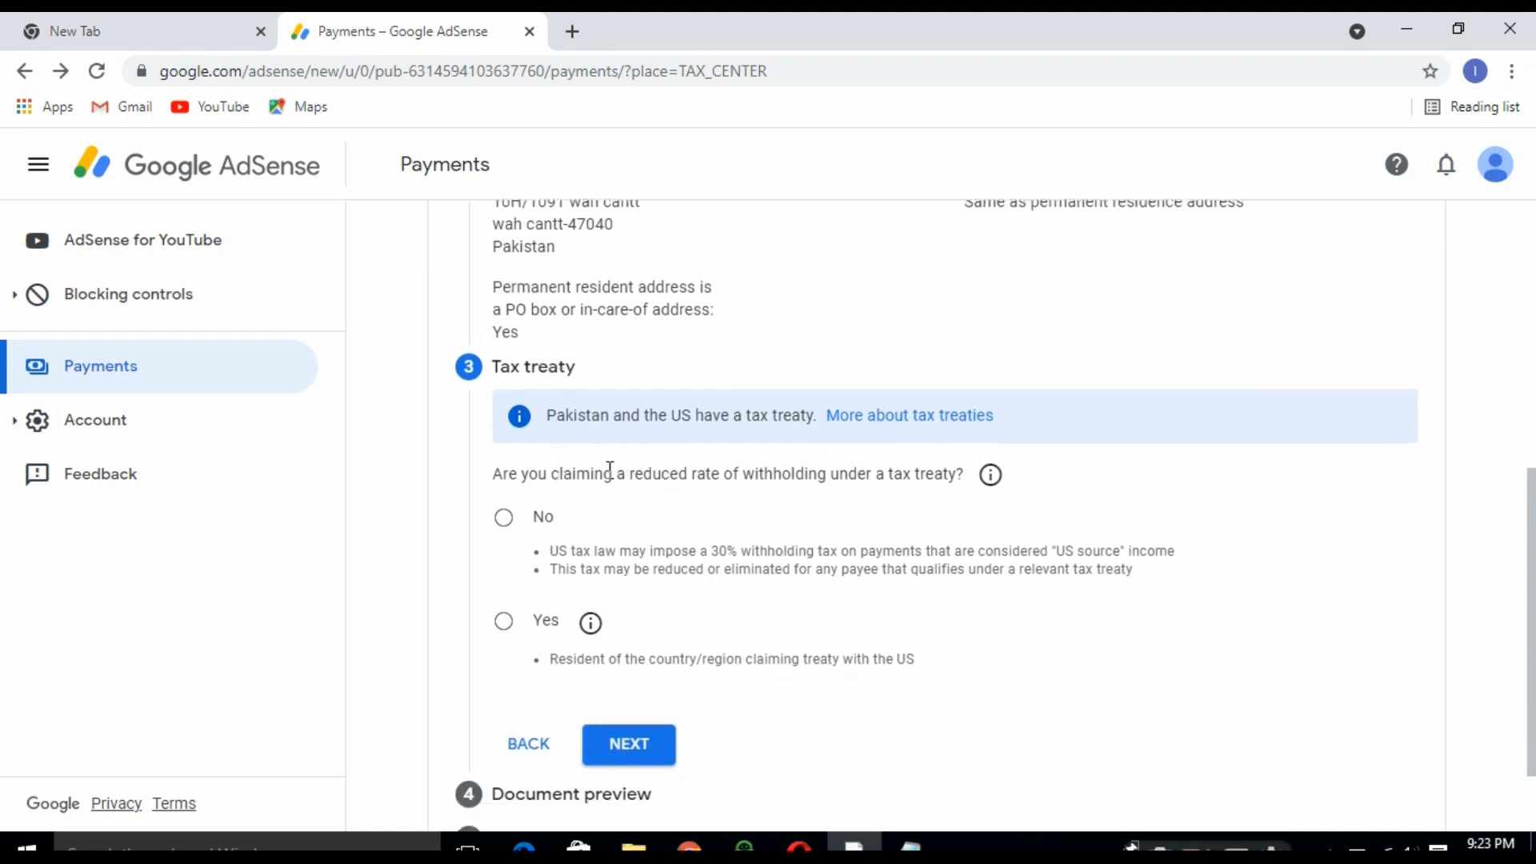
pyautogui.scroll(-2, 590, 516)
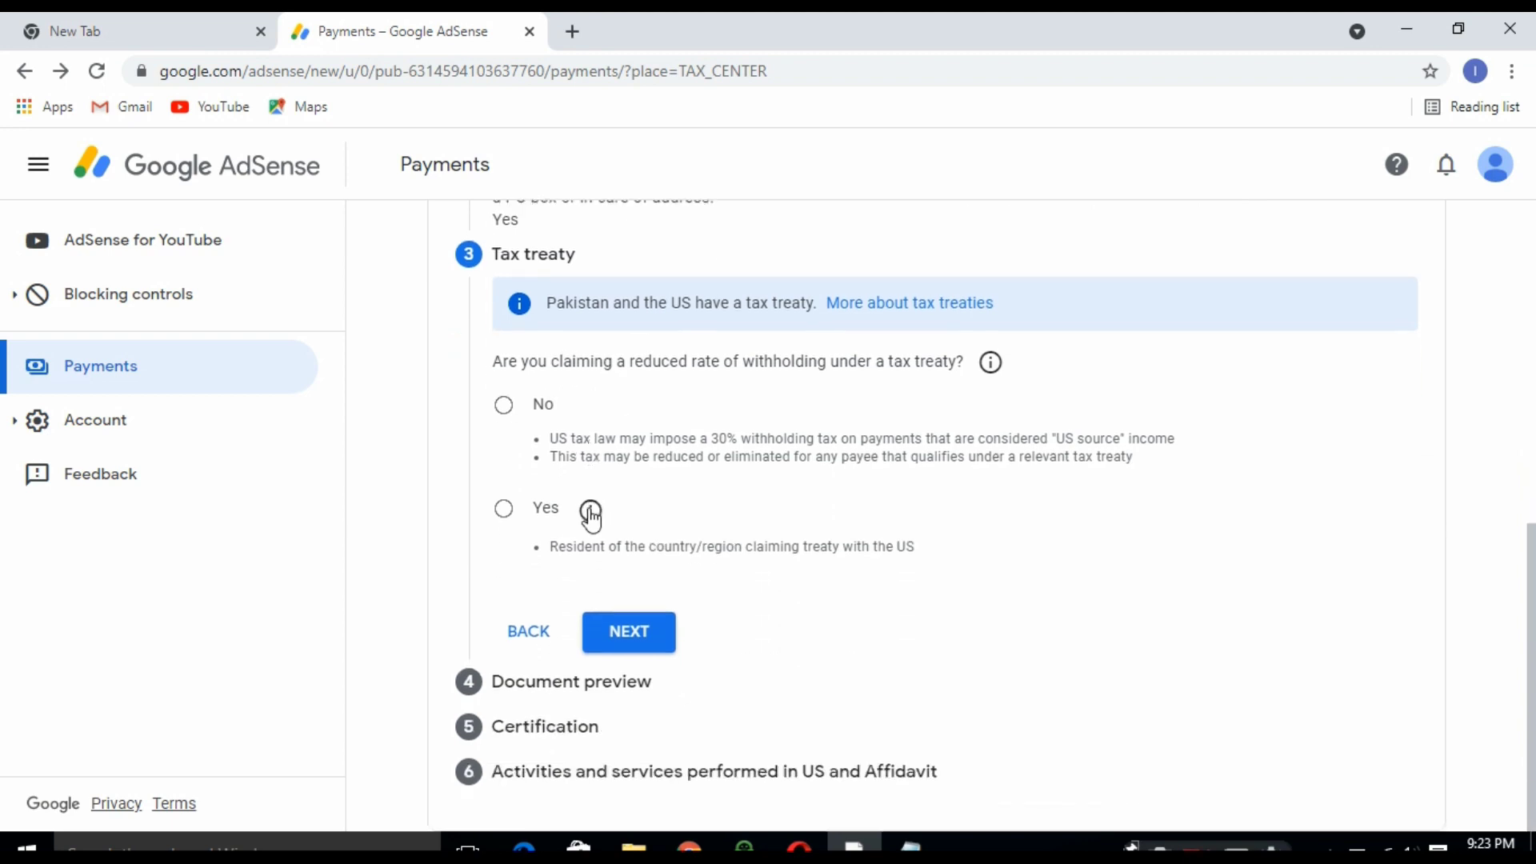
pyautogui.click(504, 510)
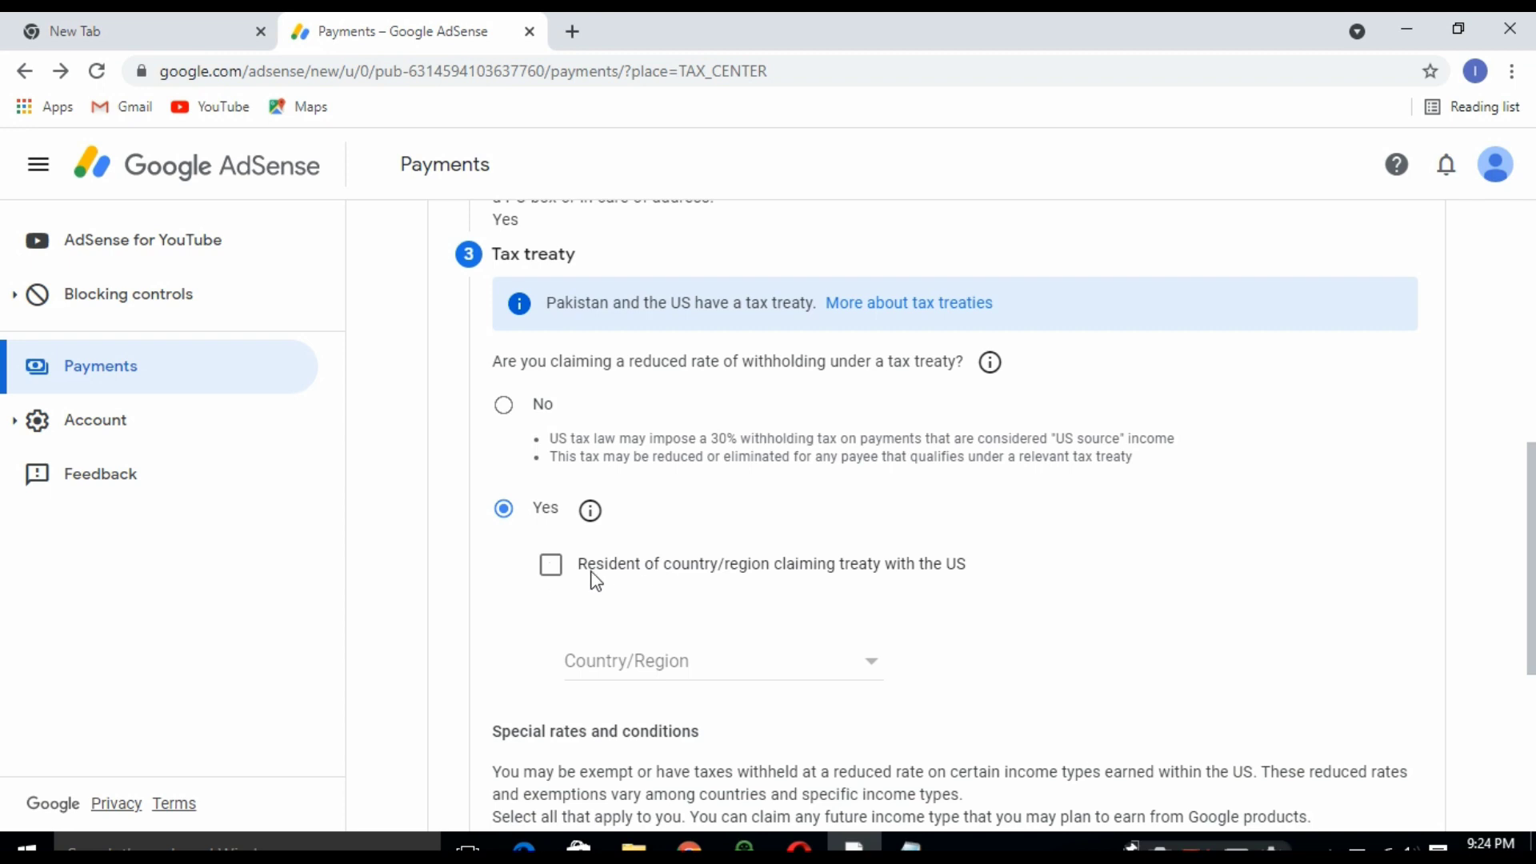
pyautogui.click(550, 565)
pyautogui.scroll(-1, 556, 561)
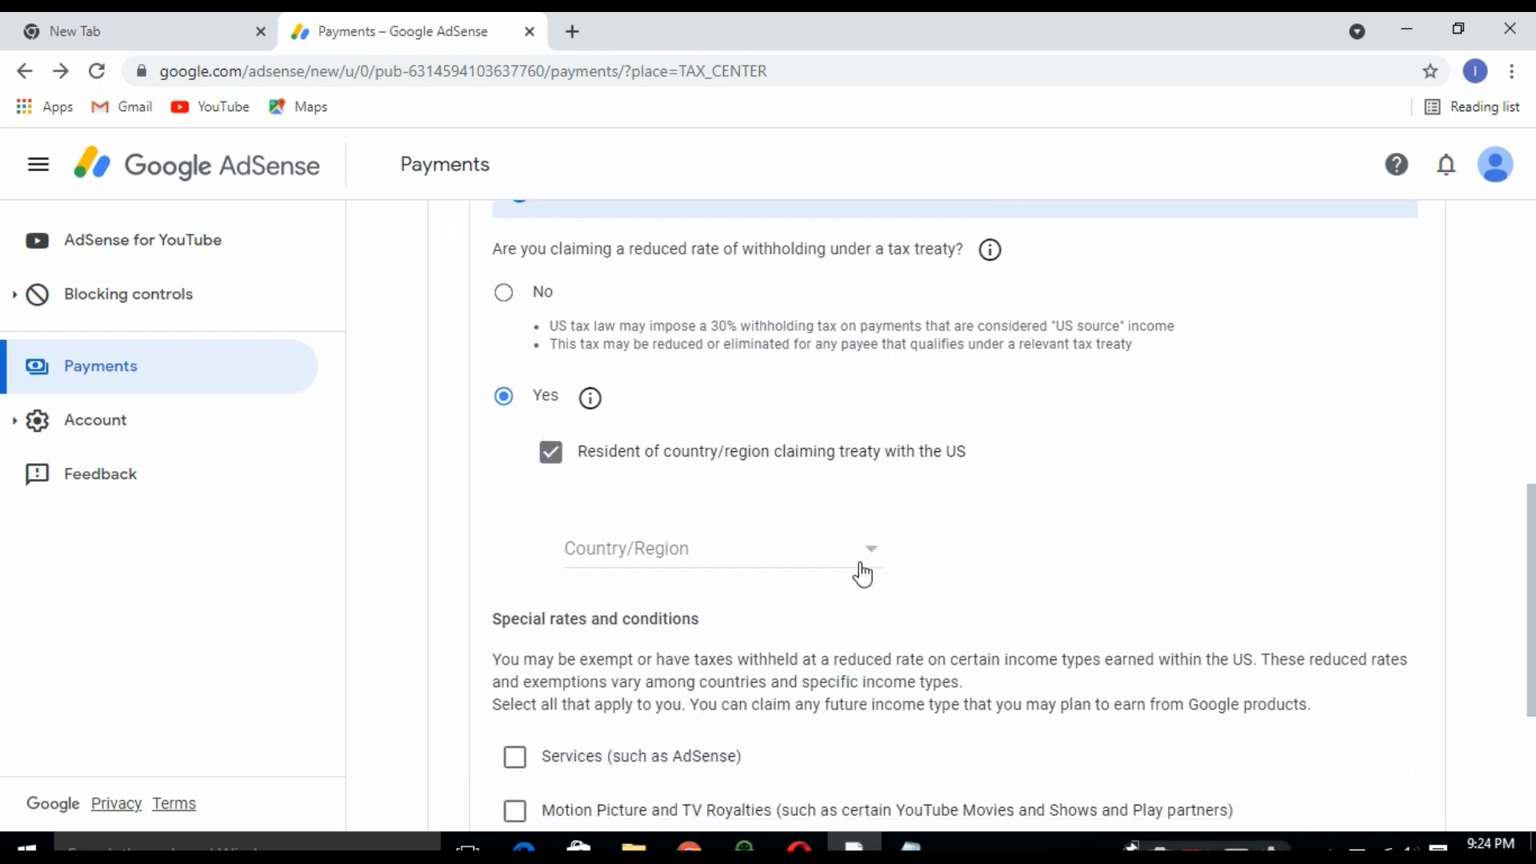
pyautogui.scroll(-1, 679, 569)
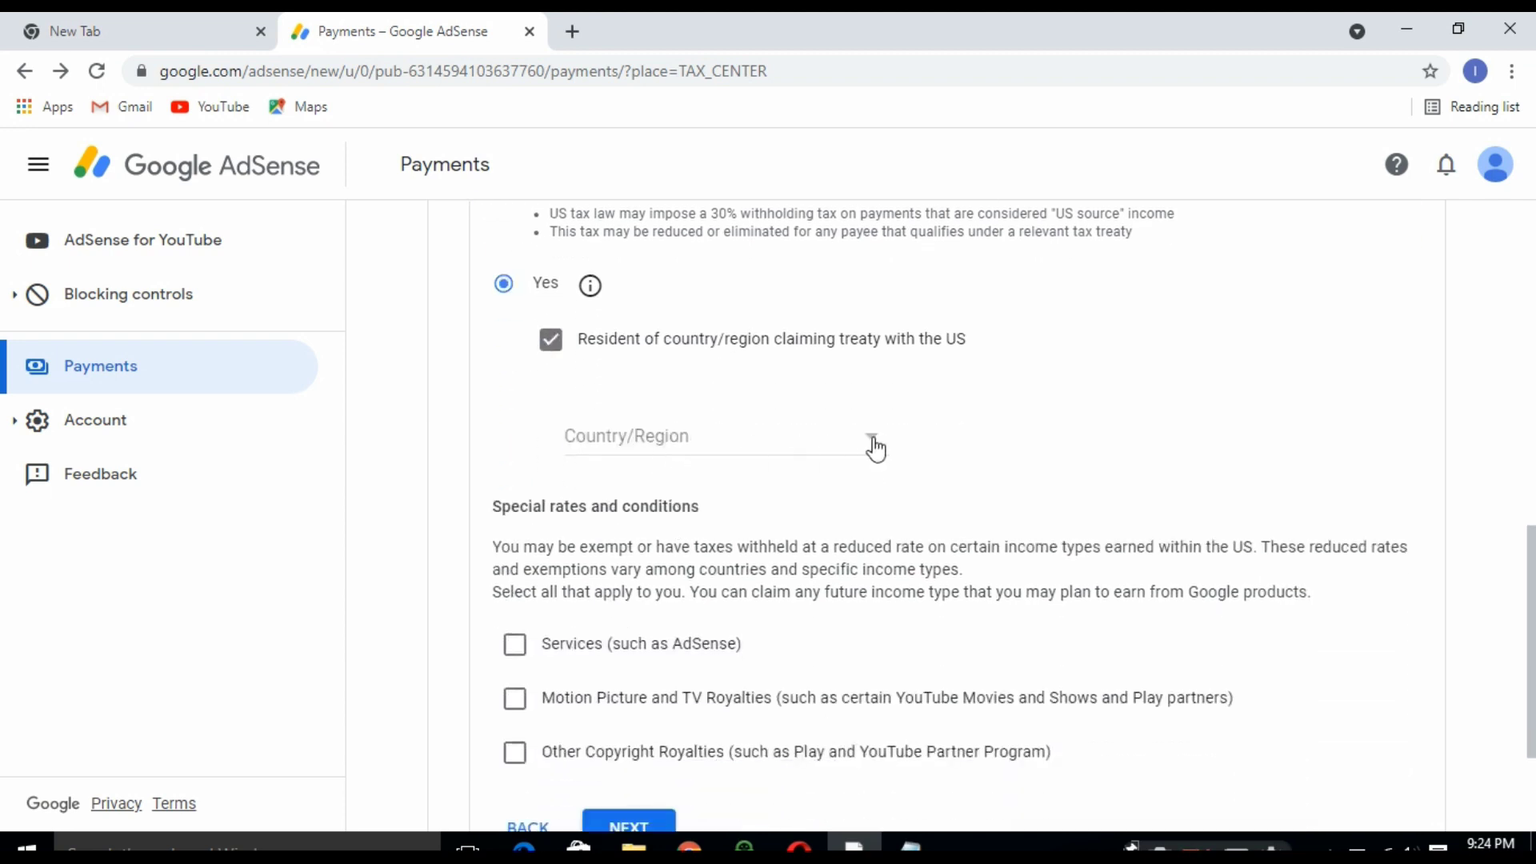
pyautogui.click(874, 442)
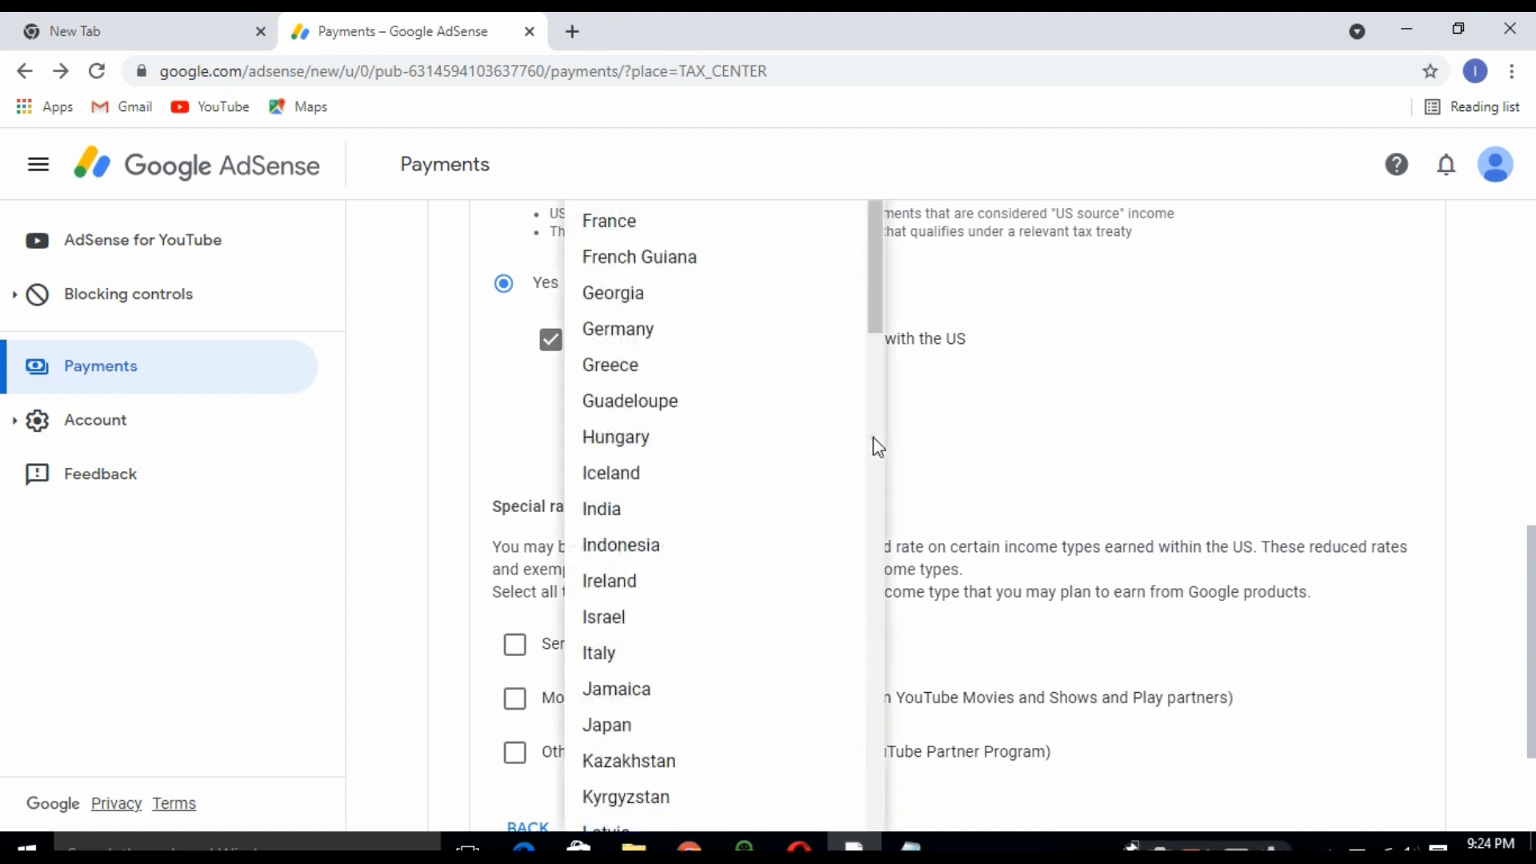
pyautogui.scroll(-10, 880, 447)
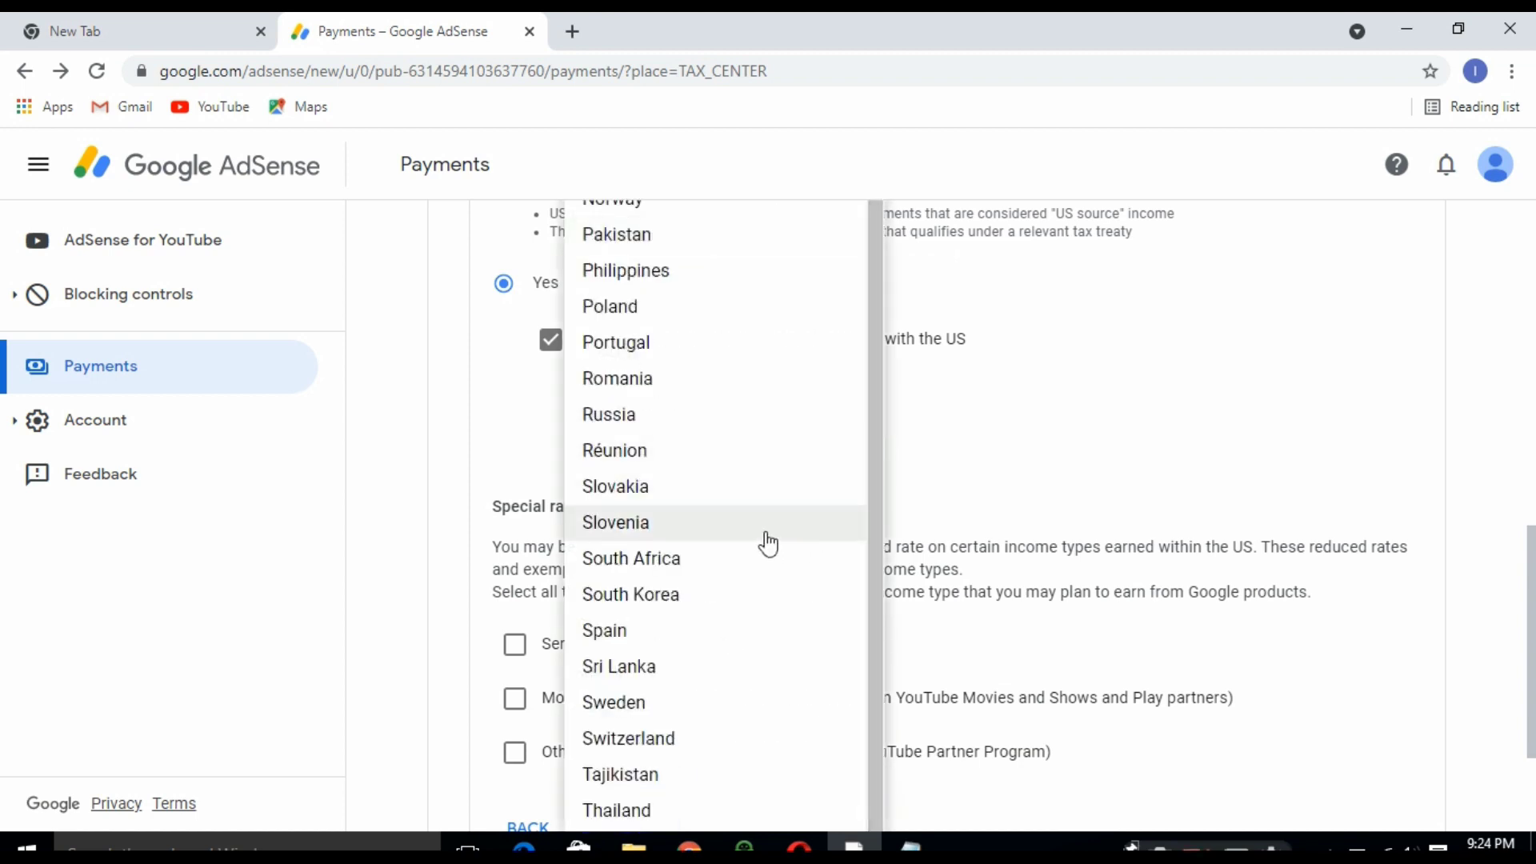
# - Choose Pakistan as the treaty country
pyautogui.click(613, 240)
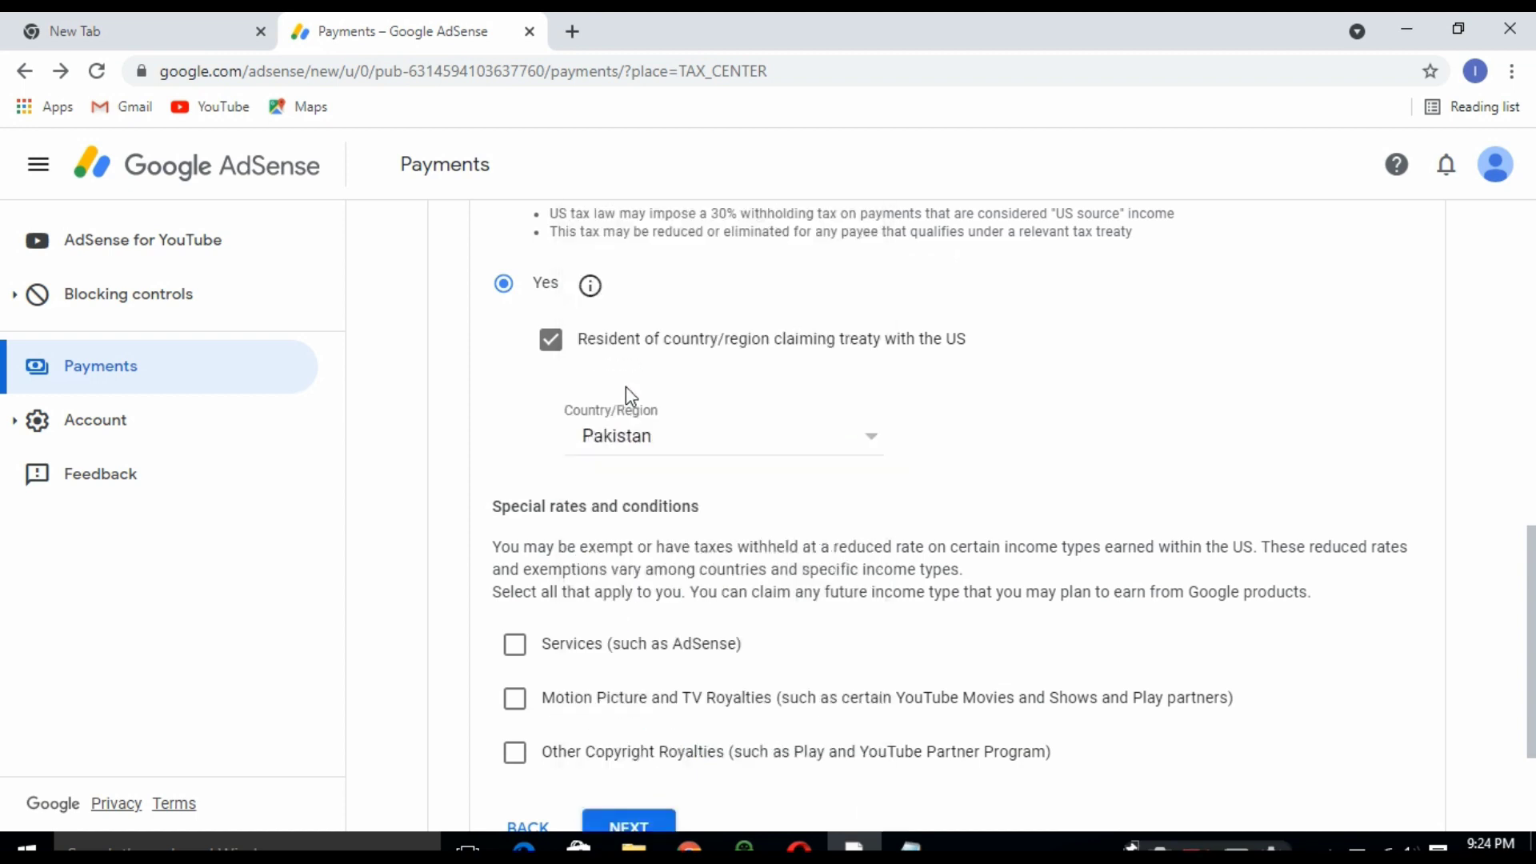
pyautogui.scroll(-2, 629, 481)
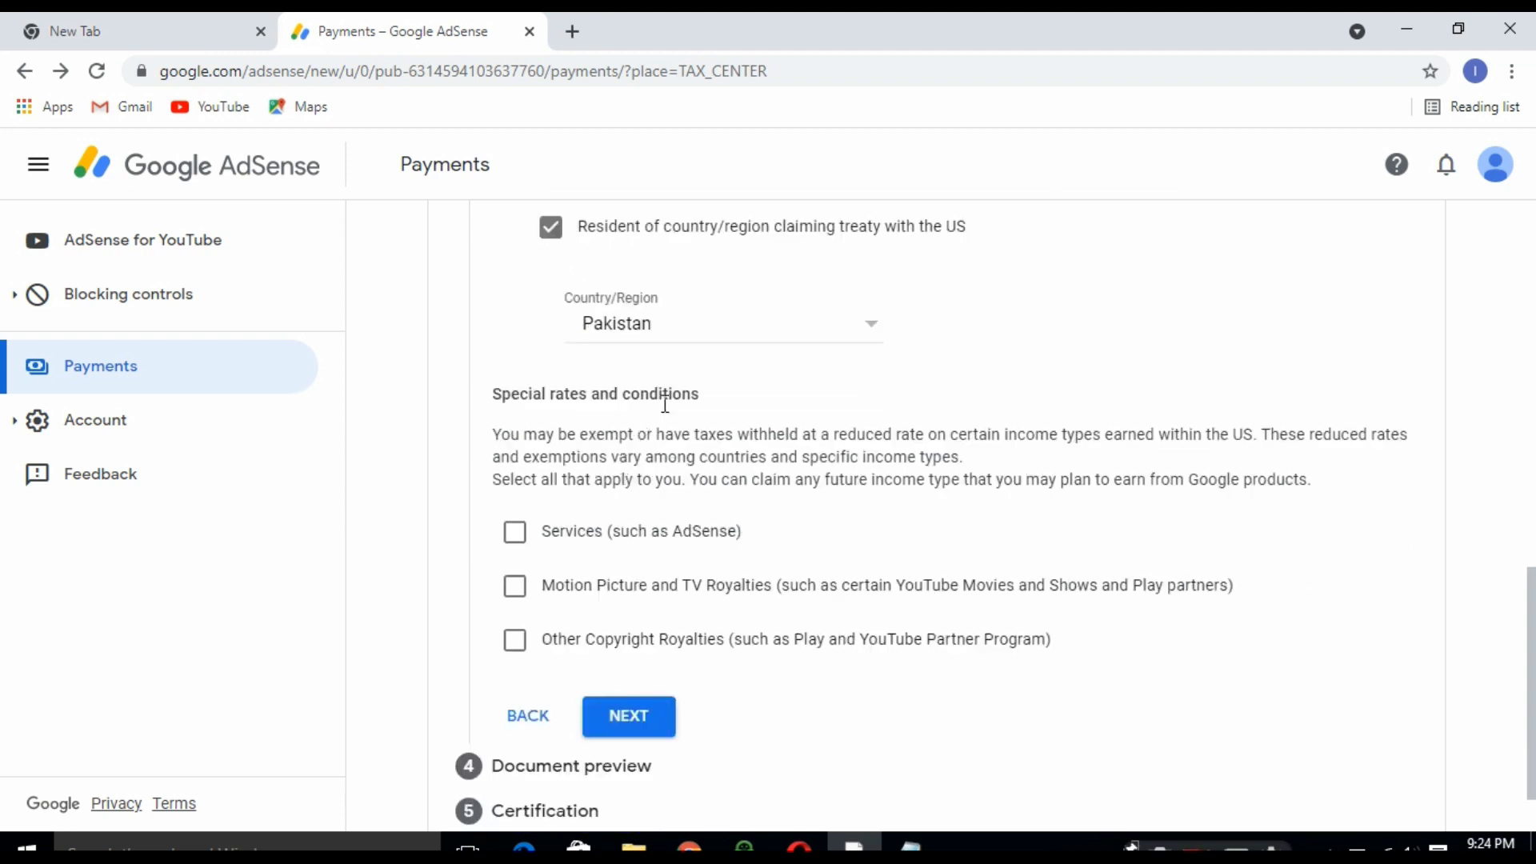
pyautogui.scroll(-1, 616, 509)
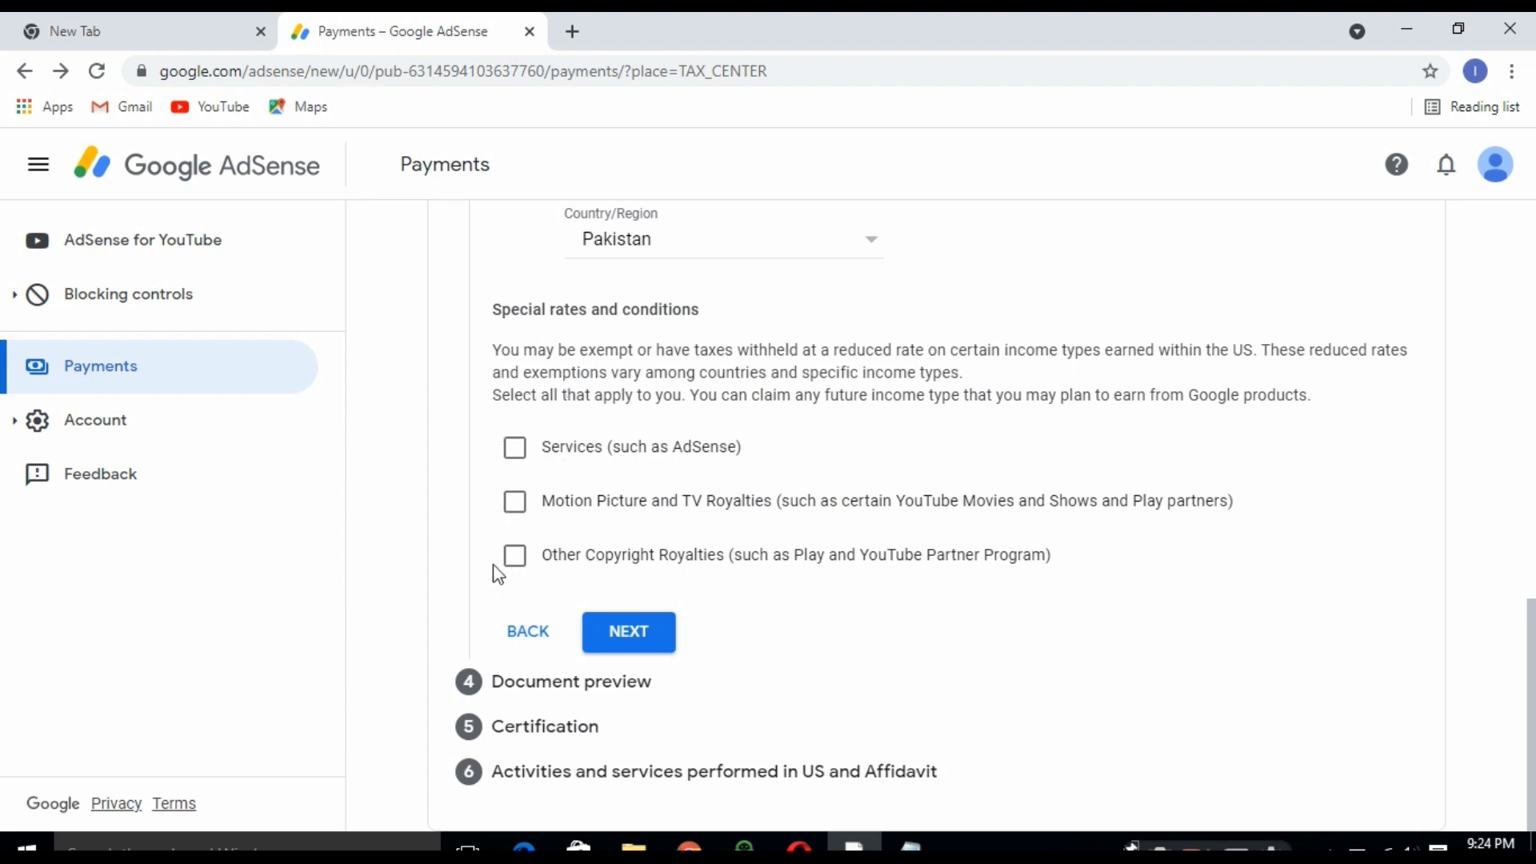
pyautogui.moveTo(499, 427); pyautogui.dragTo(498, 526)
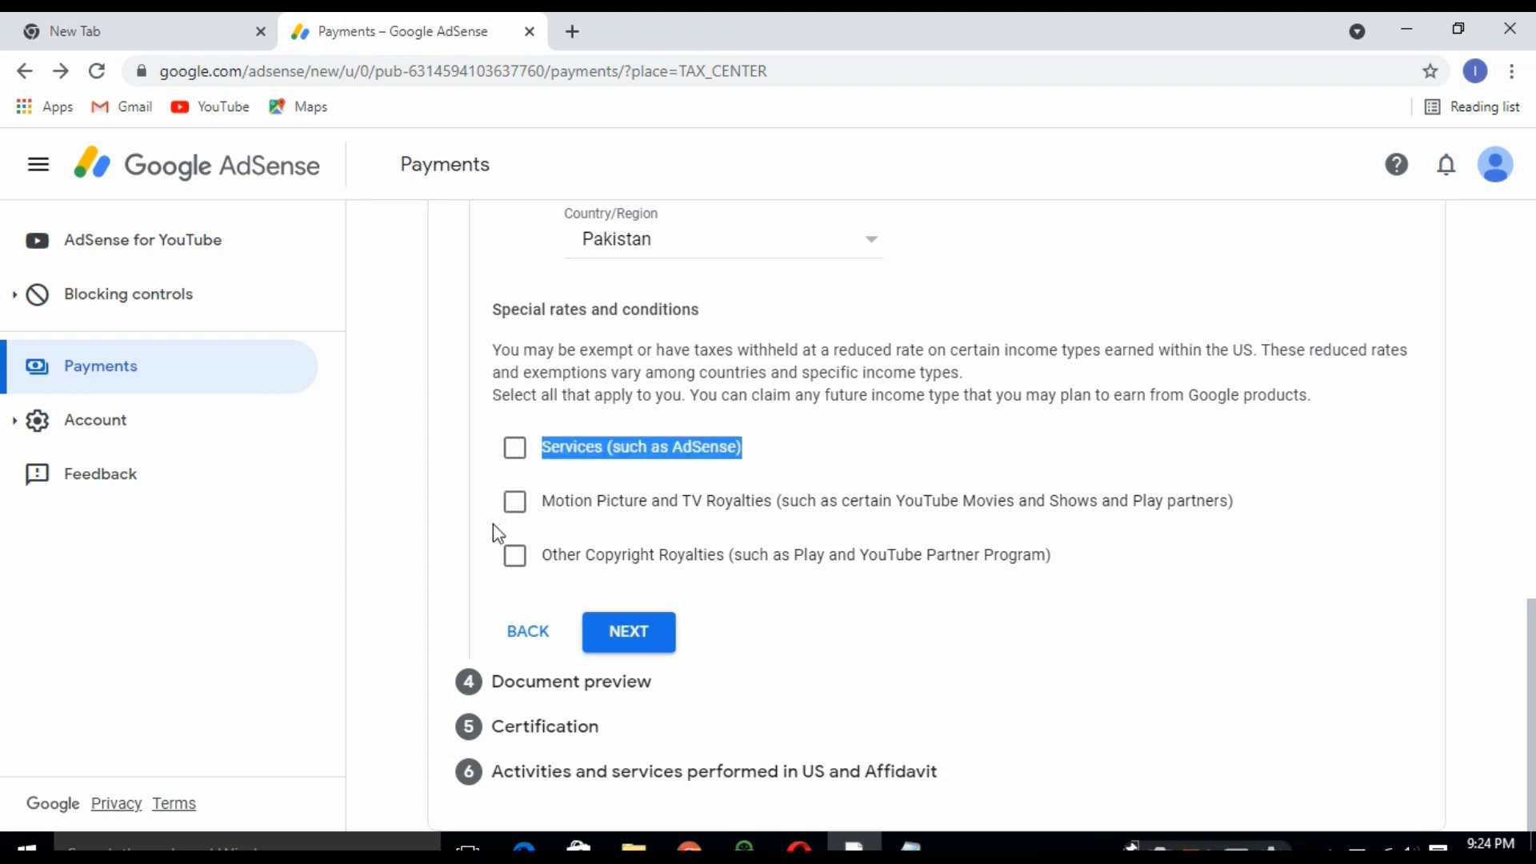
pyautogui.click(472, 500)
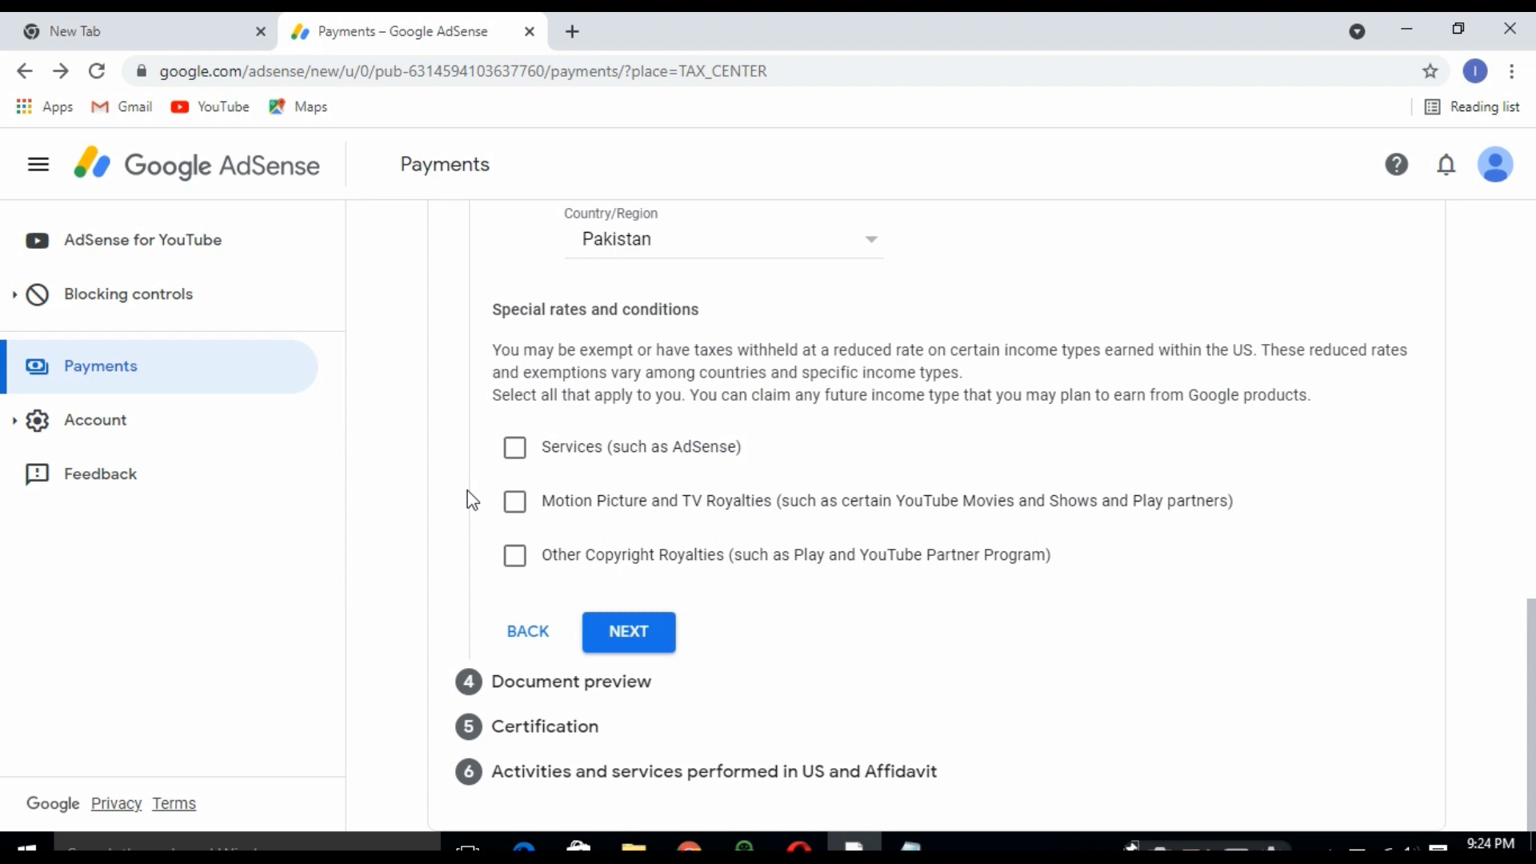
# - Claim Services at 0% reduced treaty rate under Article 3 and paragraph 2, reason ticked
pyautogui.click(517, 451)
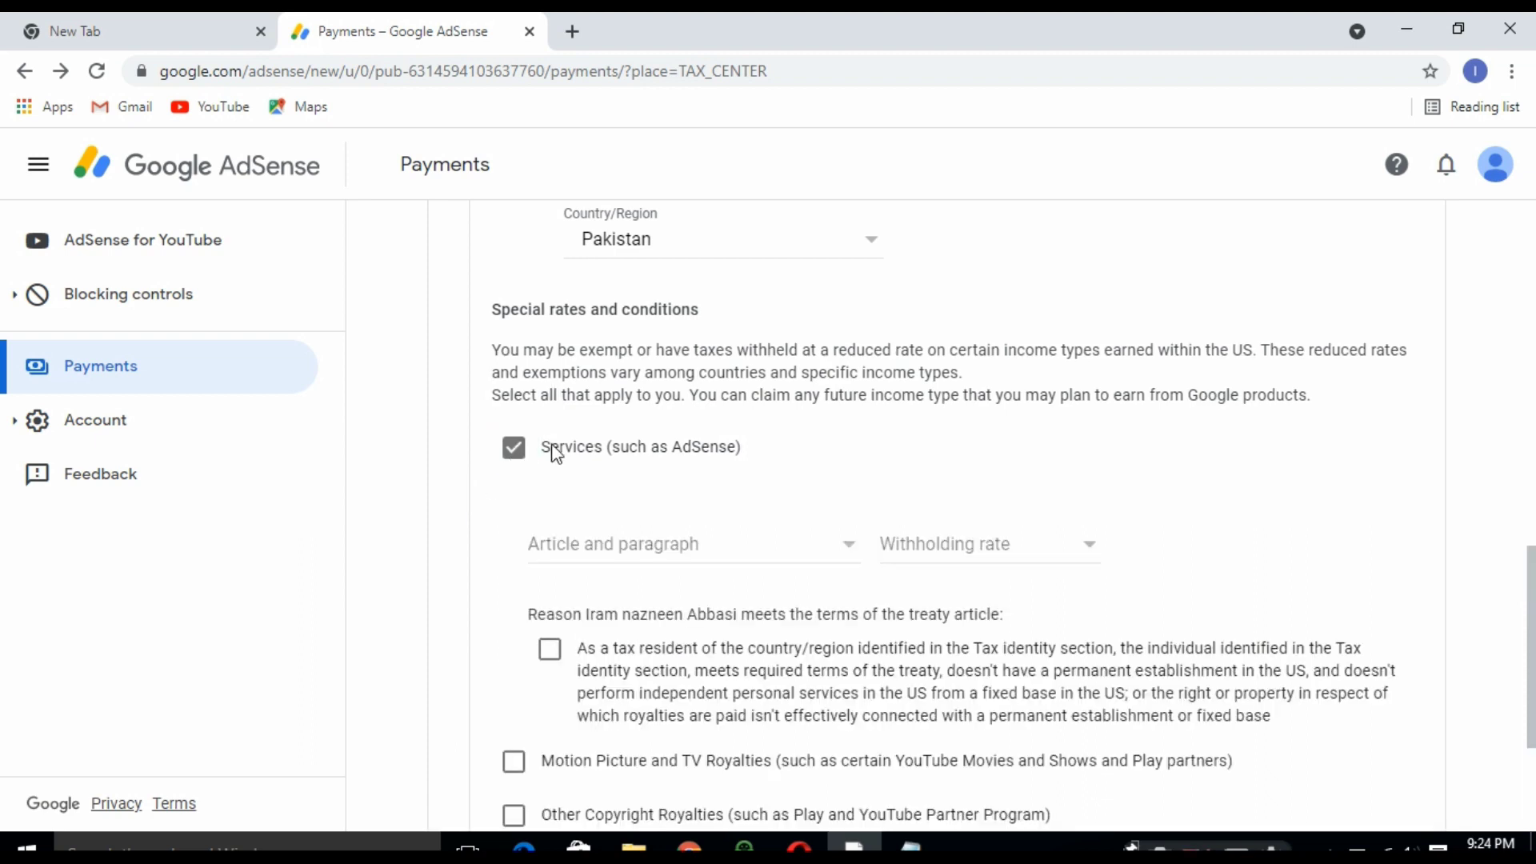
pyautogui.scroll(-3, 514, 454)
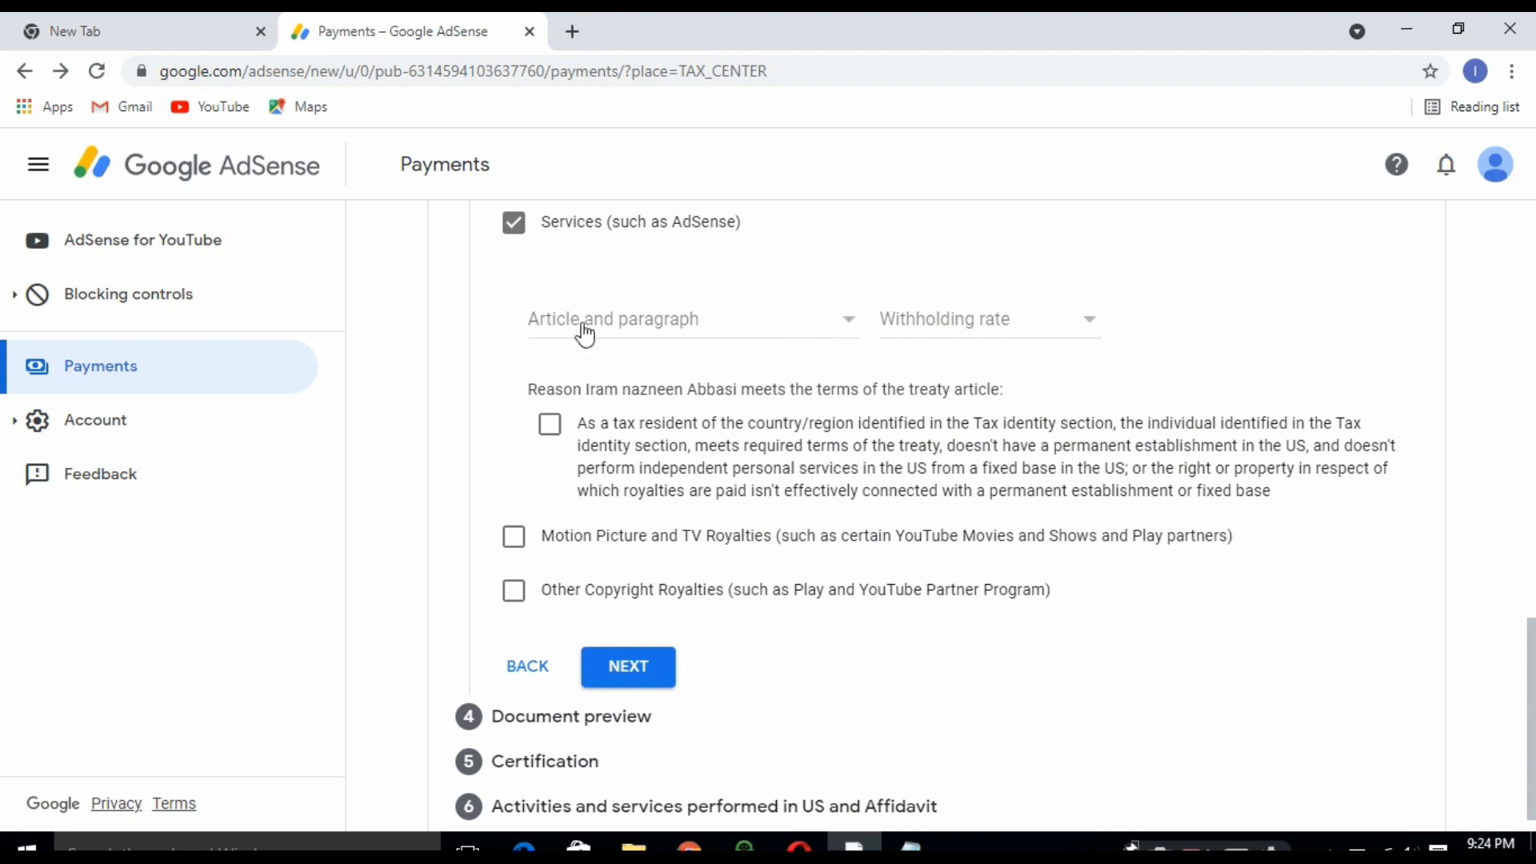
pyautogui.click(849, 328)
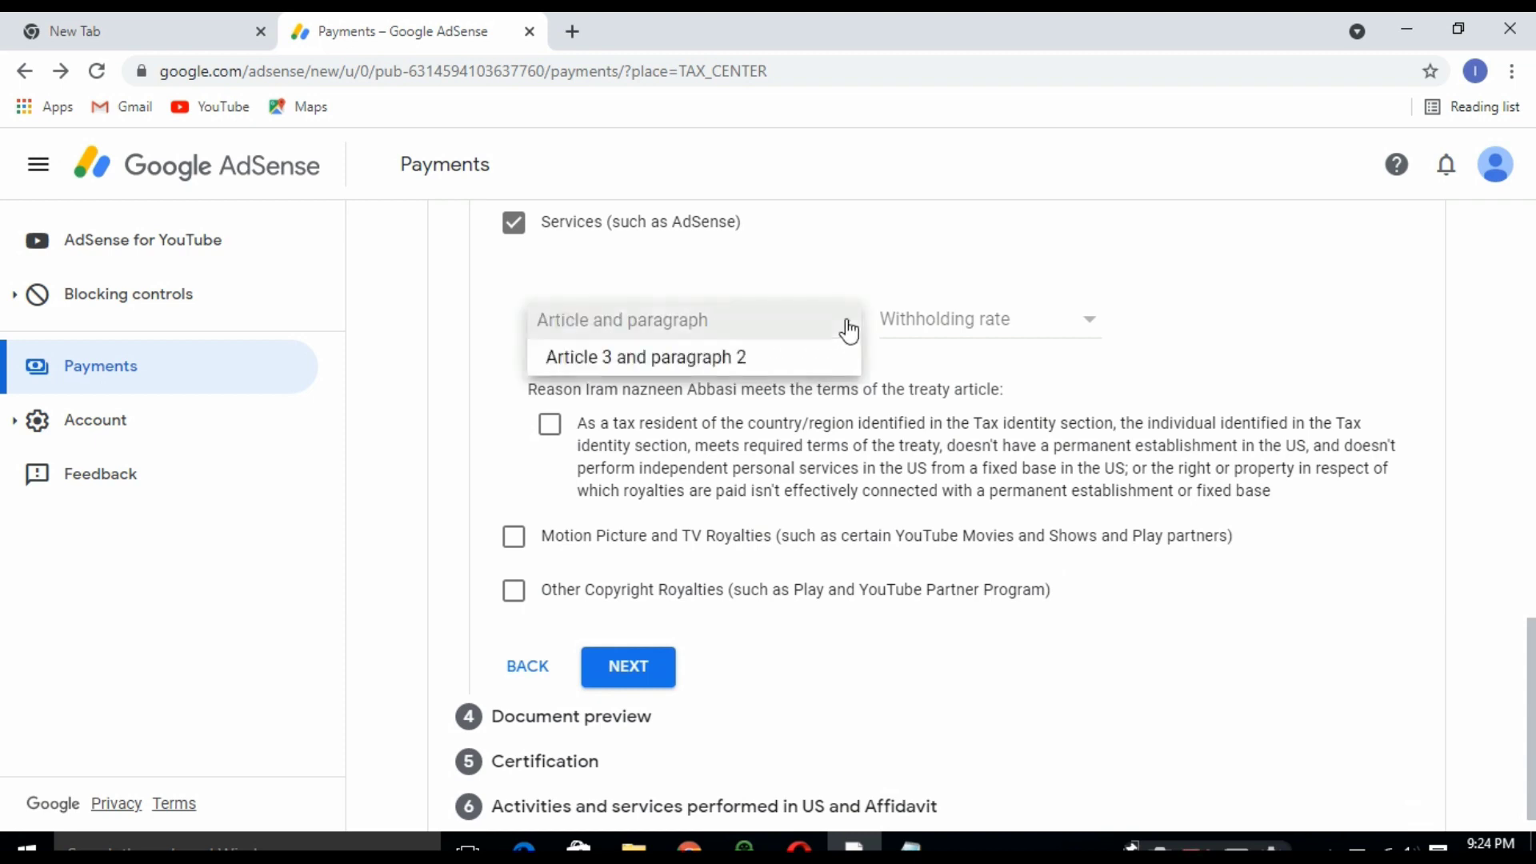
pyautogui.click(639, 357)
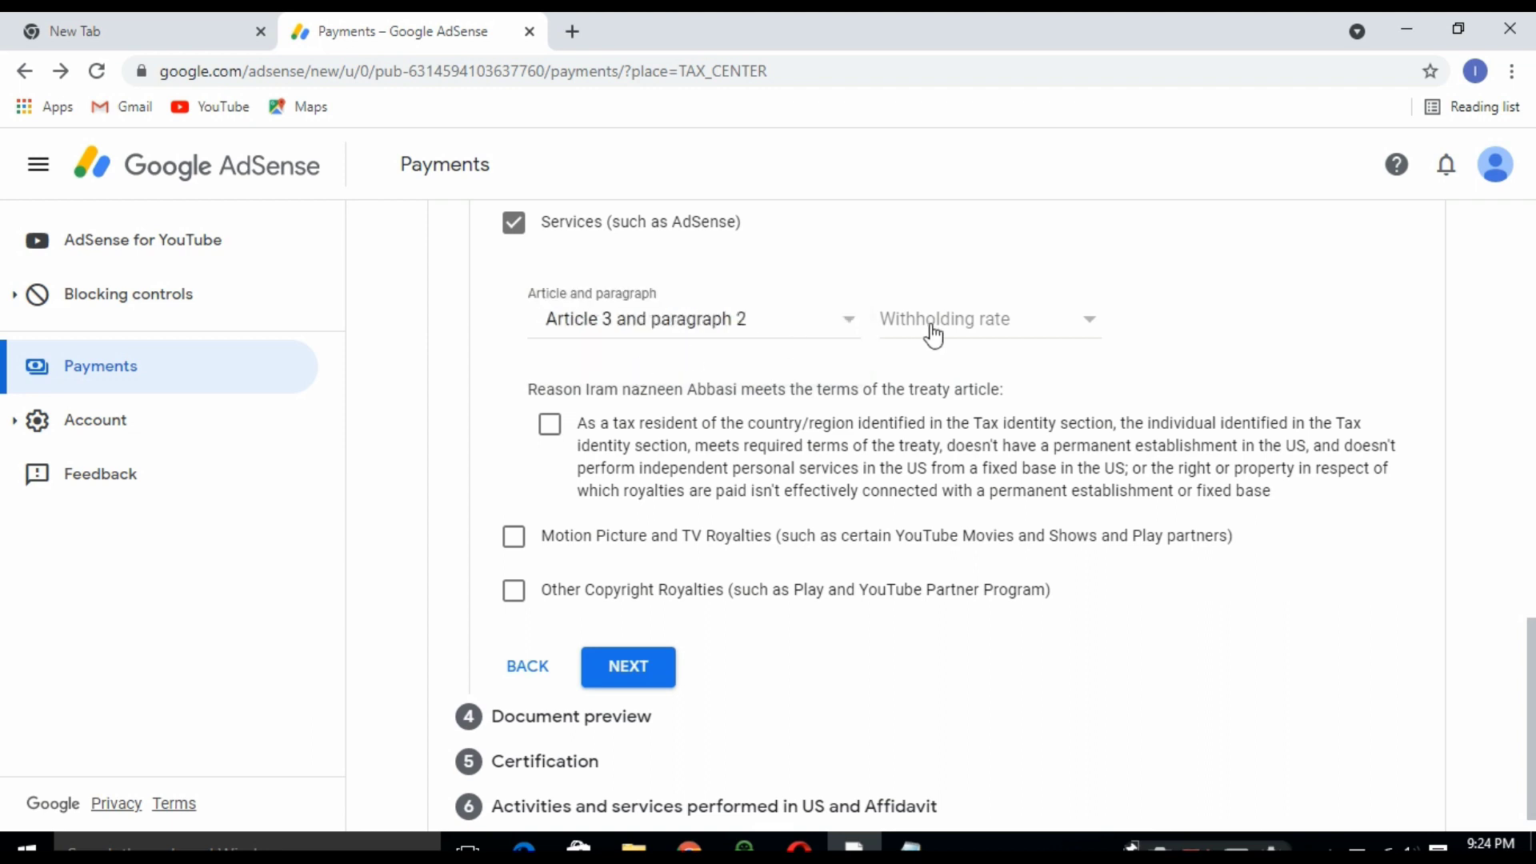
pyautogui.click(1089, 329)
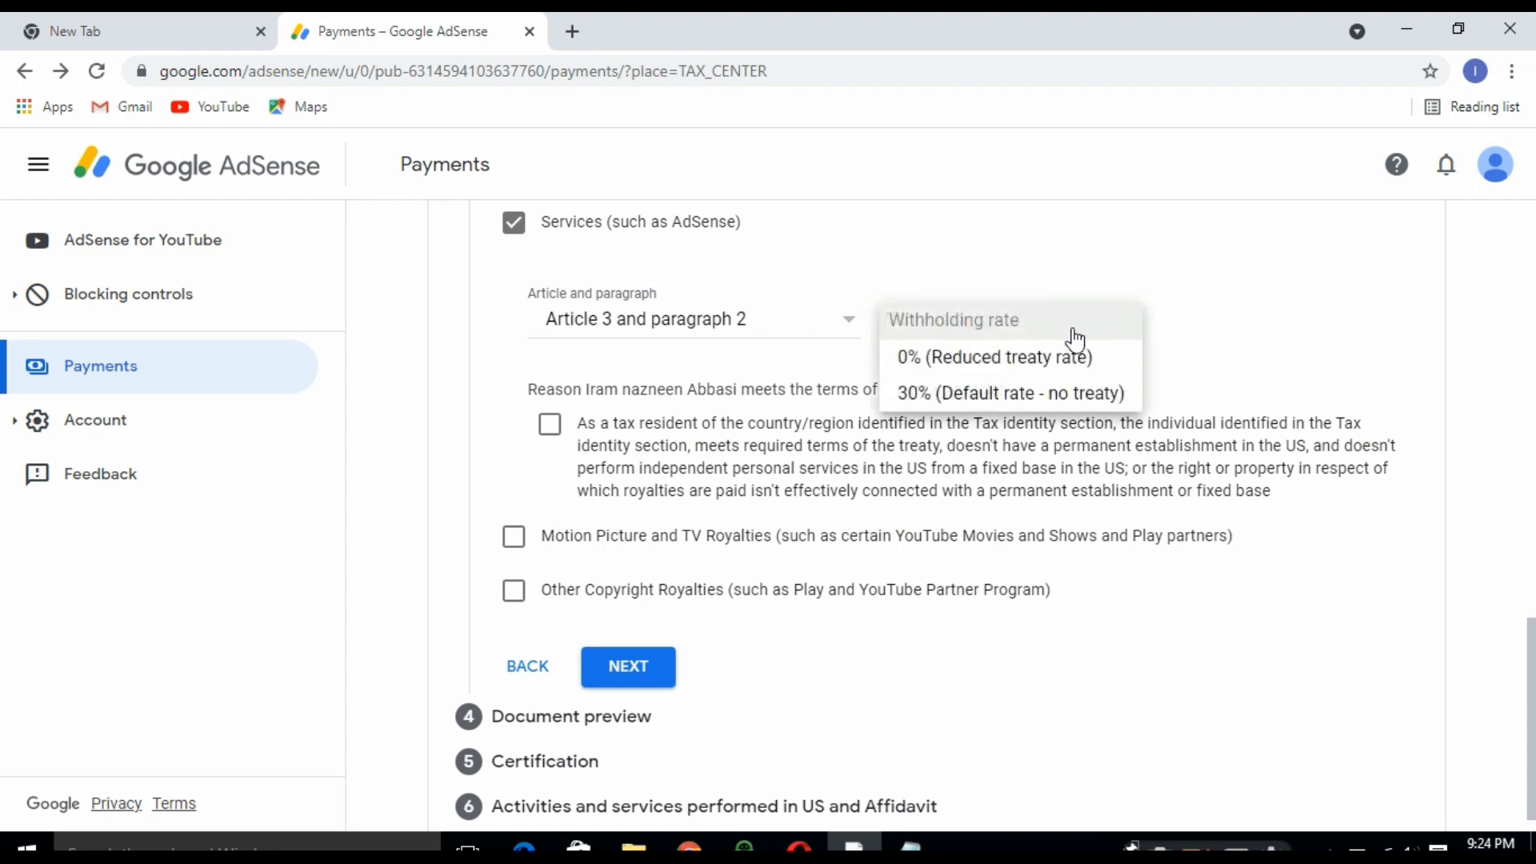
pyautogui.click(960, 360)
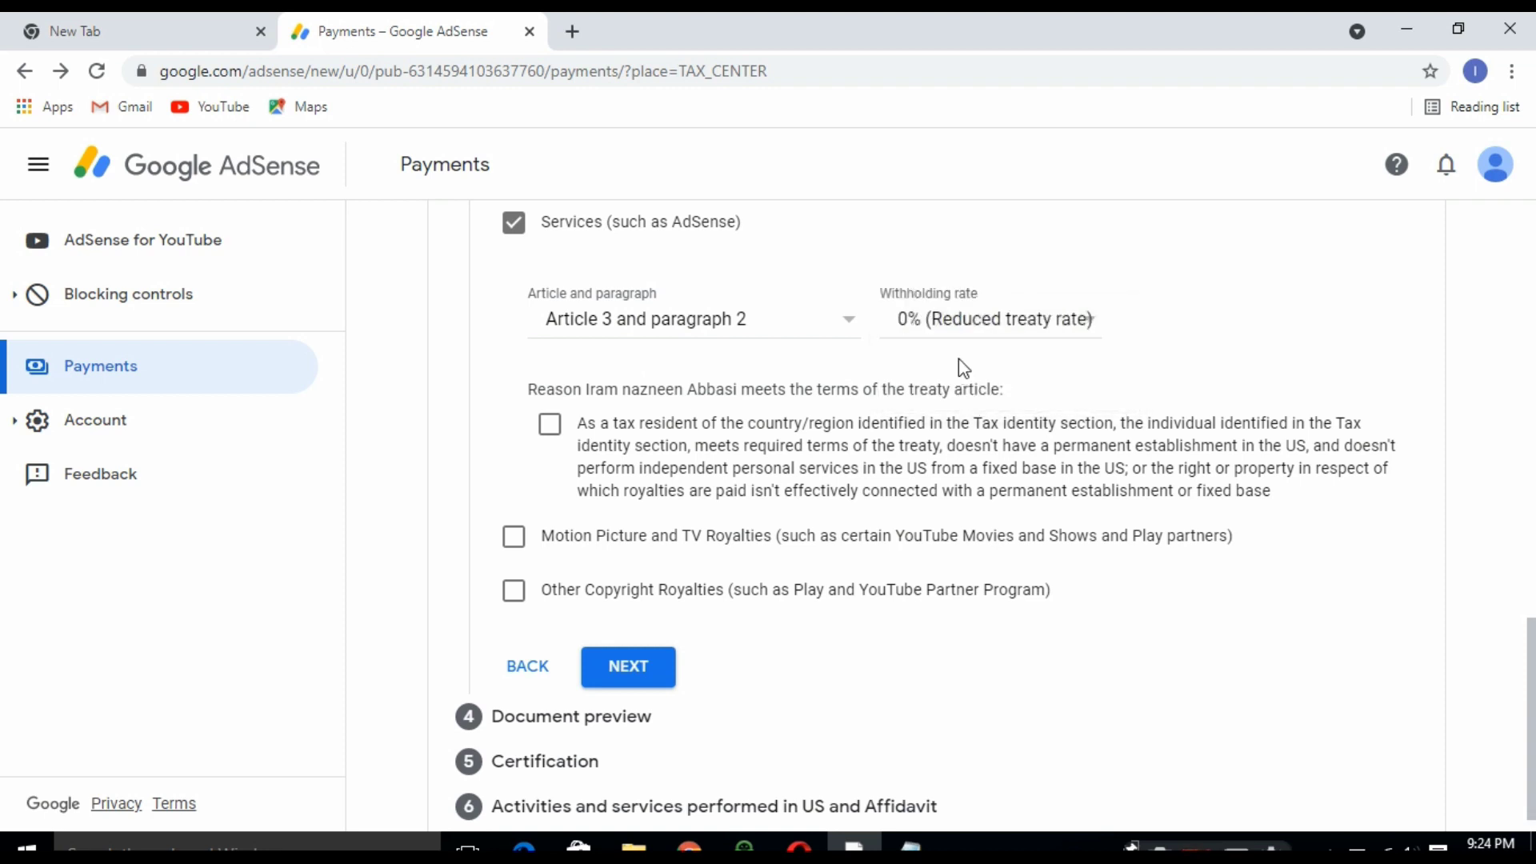
pyautogui.click(551, 428)
pyautogui.scroll(-1, 549, 429)
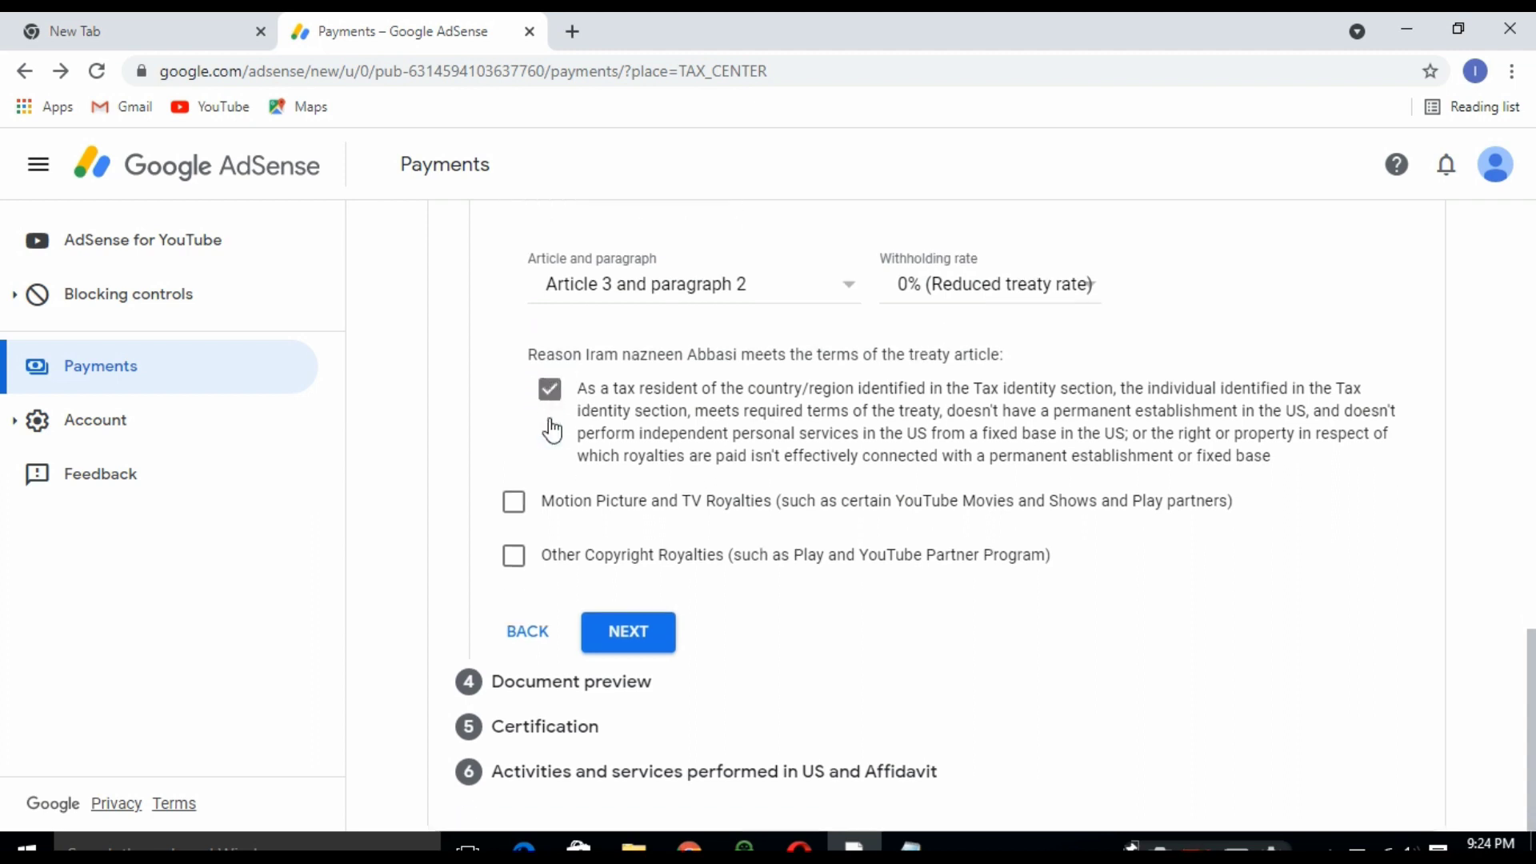
# - Claim Motion Picture and TV Royalties with no treaty at the 30% default rate, reason ticked
pyautogui.click(515, 503)
pyautogui.scroll(-3, 515, 509)
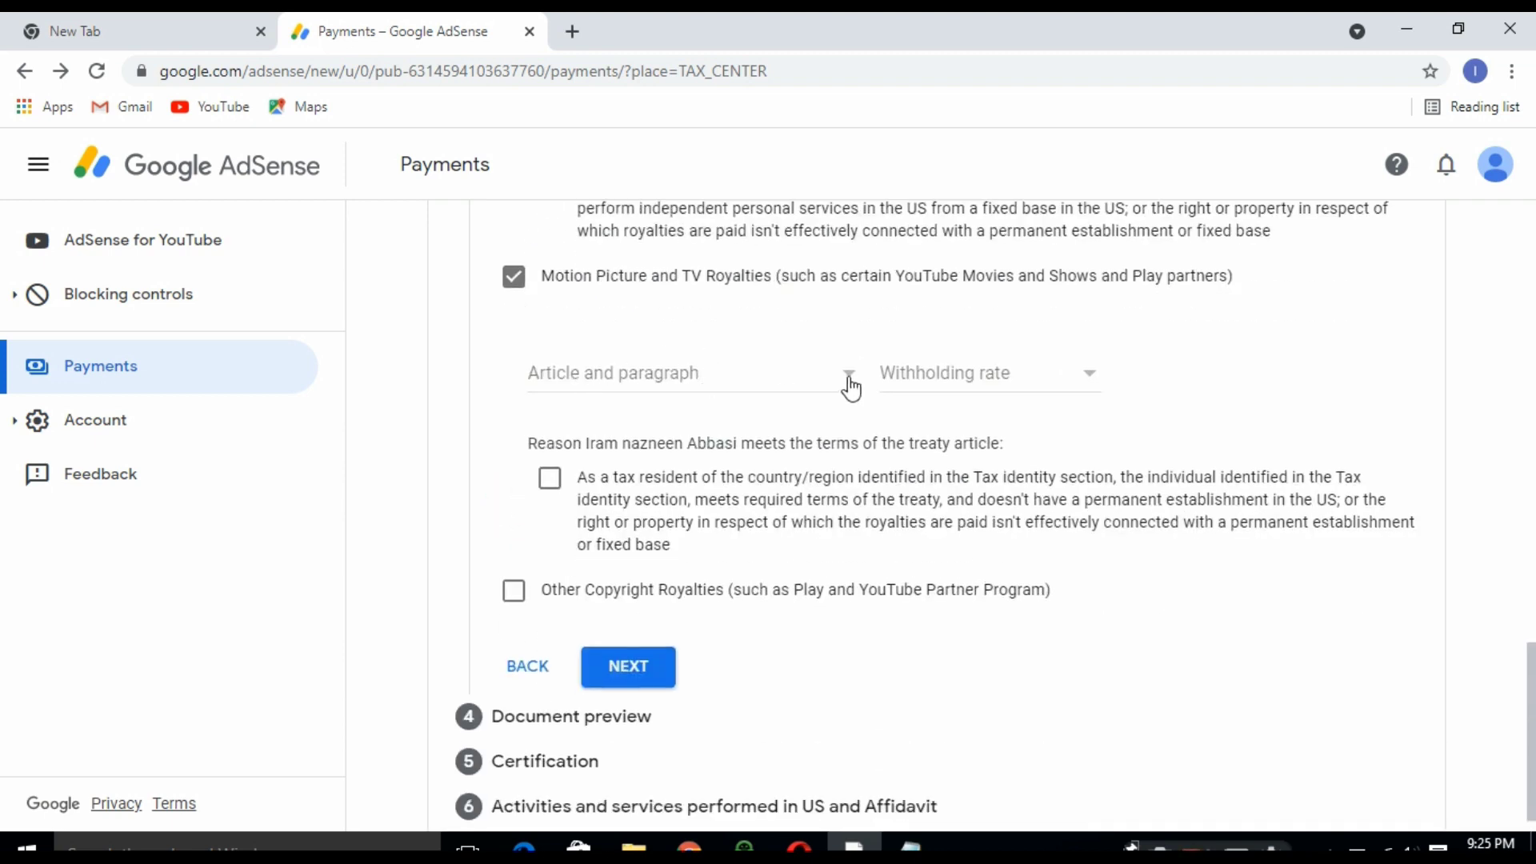
pyautogui.click(850, 381)
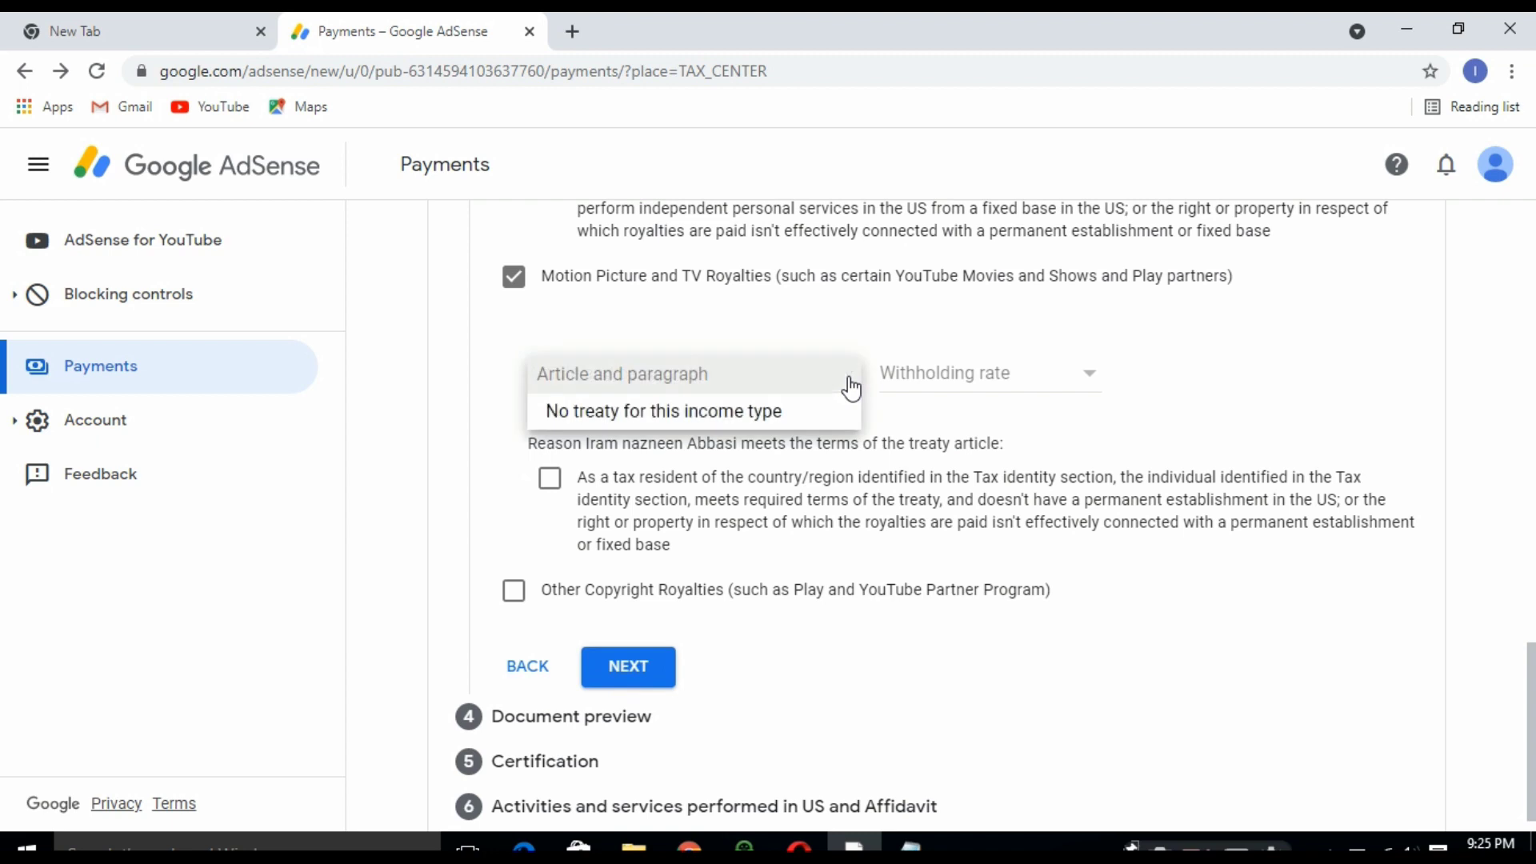
pyautogui.click(681, 424)
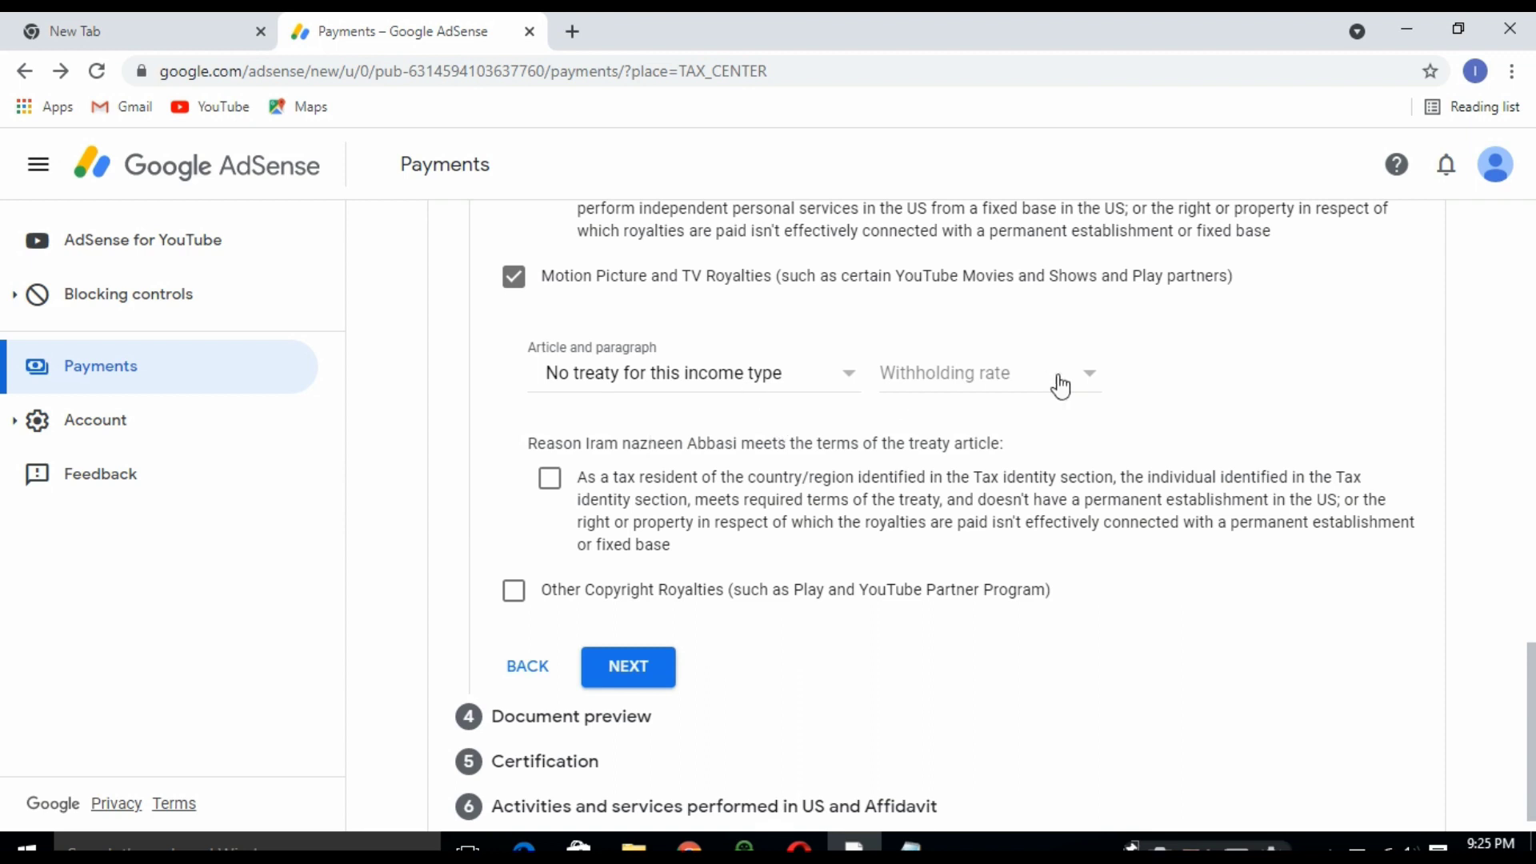
pyautogui.click(1089, 383)
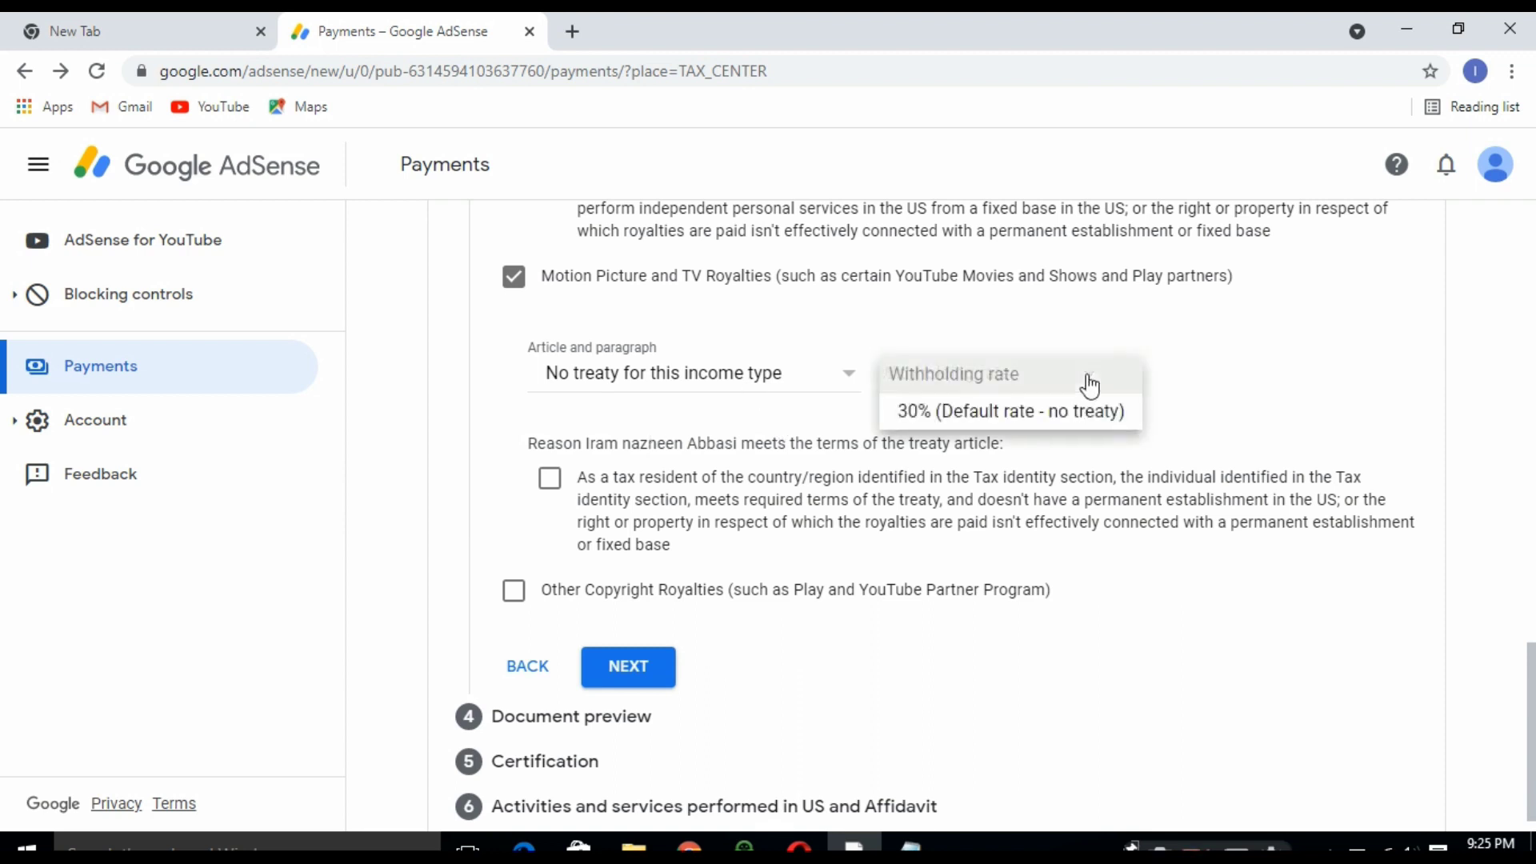
pyautogui.click(982, 410)
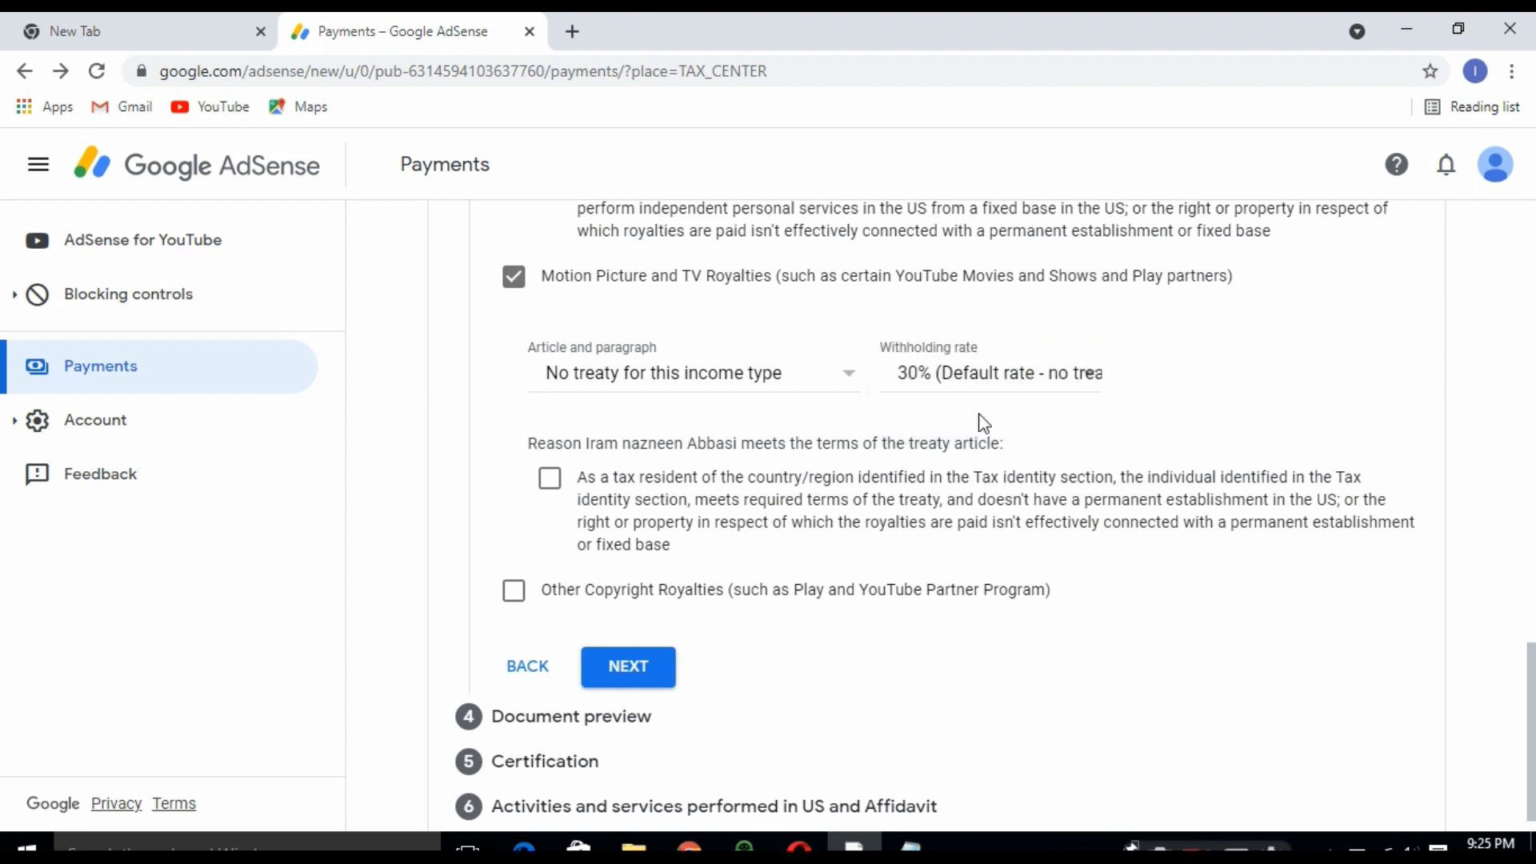
pyautogui.scroll(-1, 977, 422)
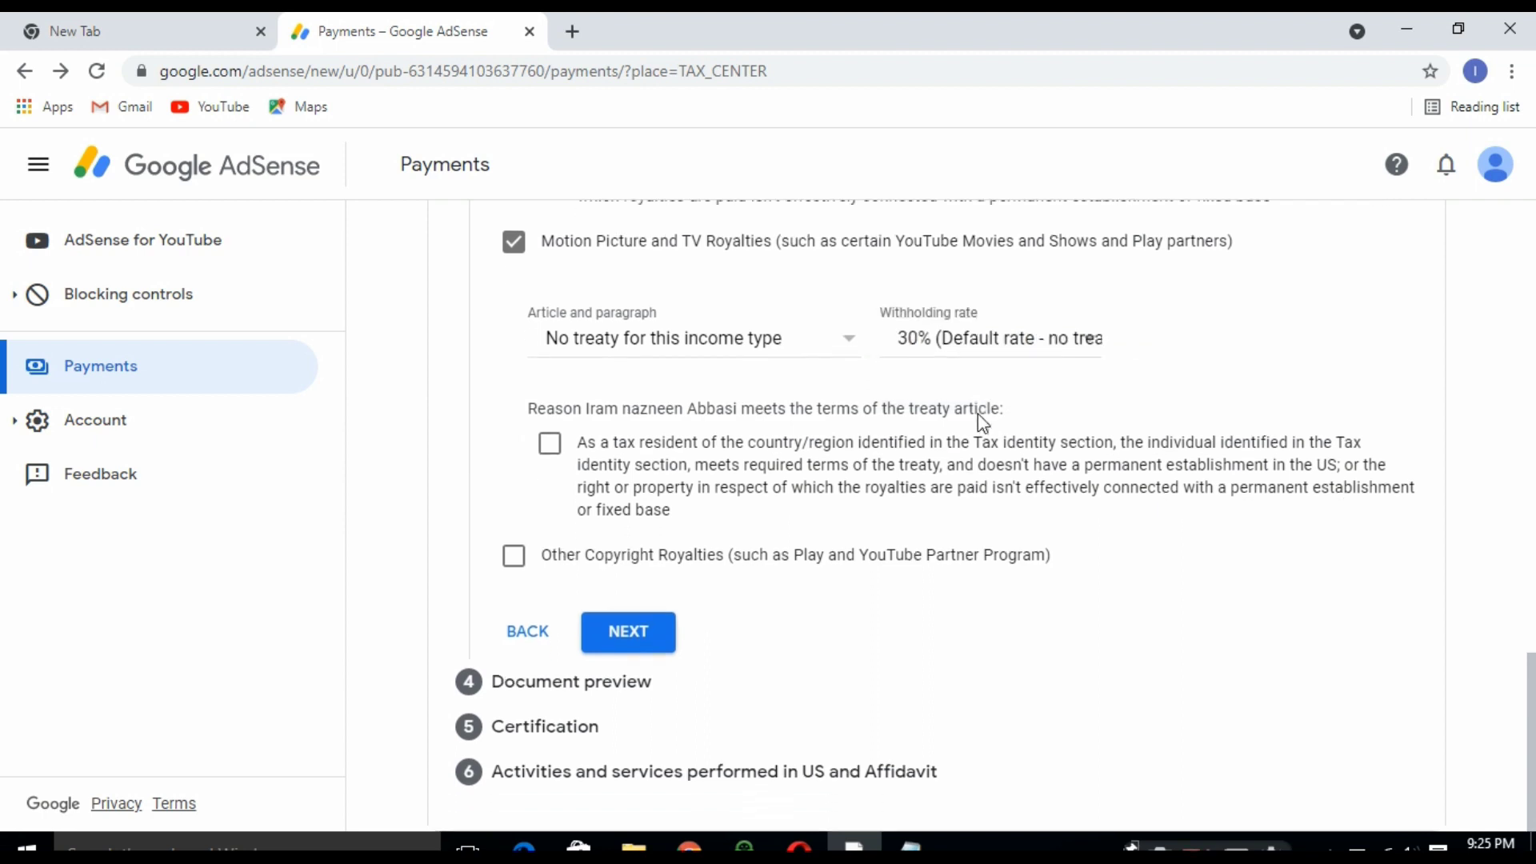
pyautogui.click(550, 448)
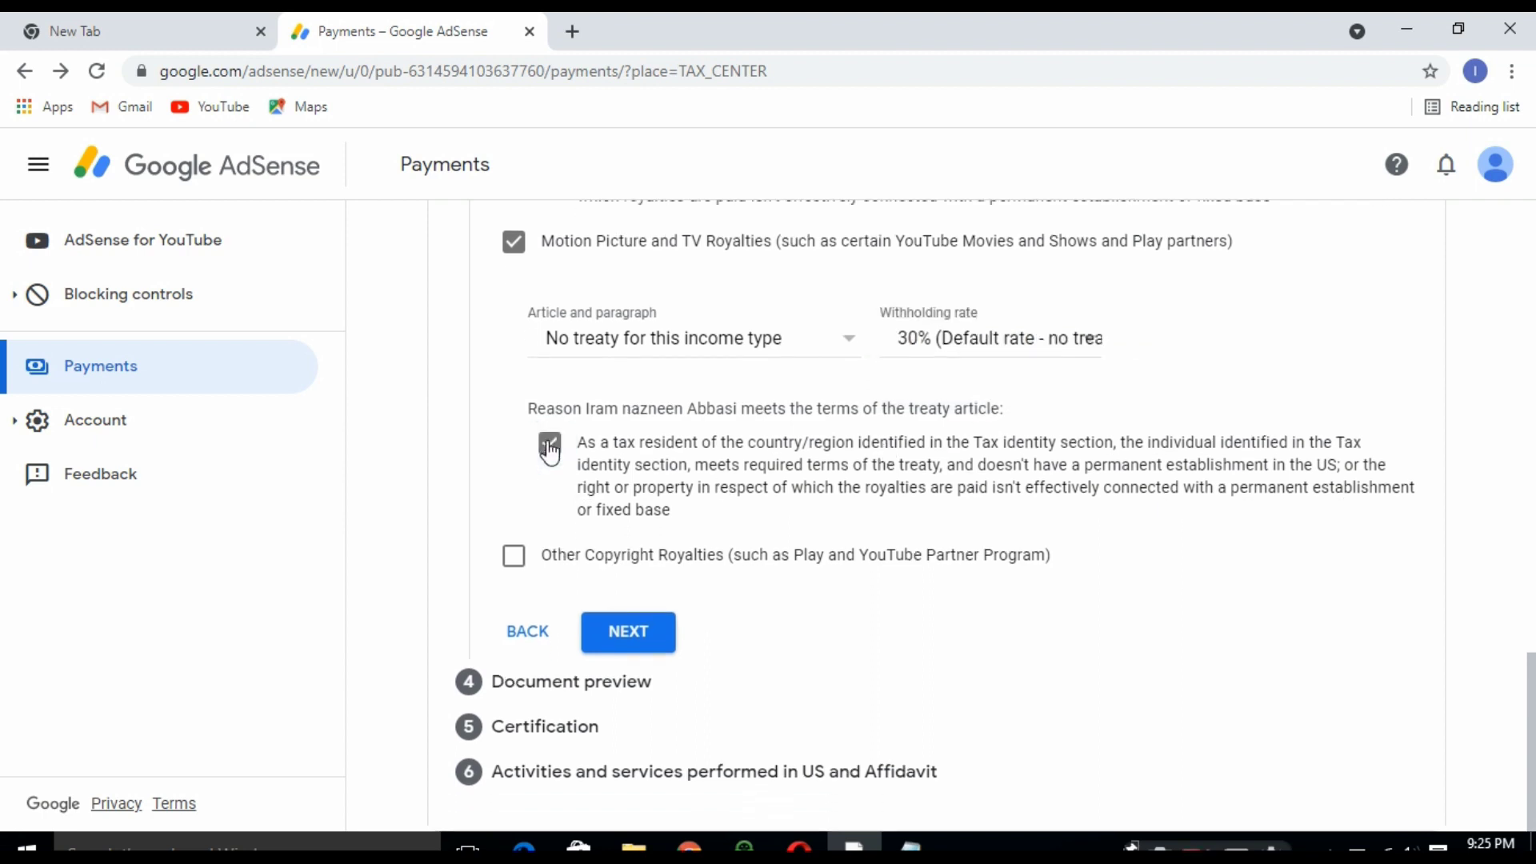
# - Claim Other Copyright Royalties under Article 8 and paragraph 1 at 0%, reason ticked, and continue
pyautogui.click(516, 562)
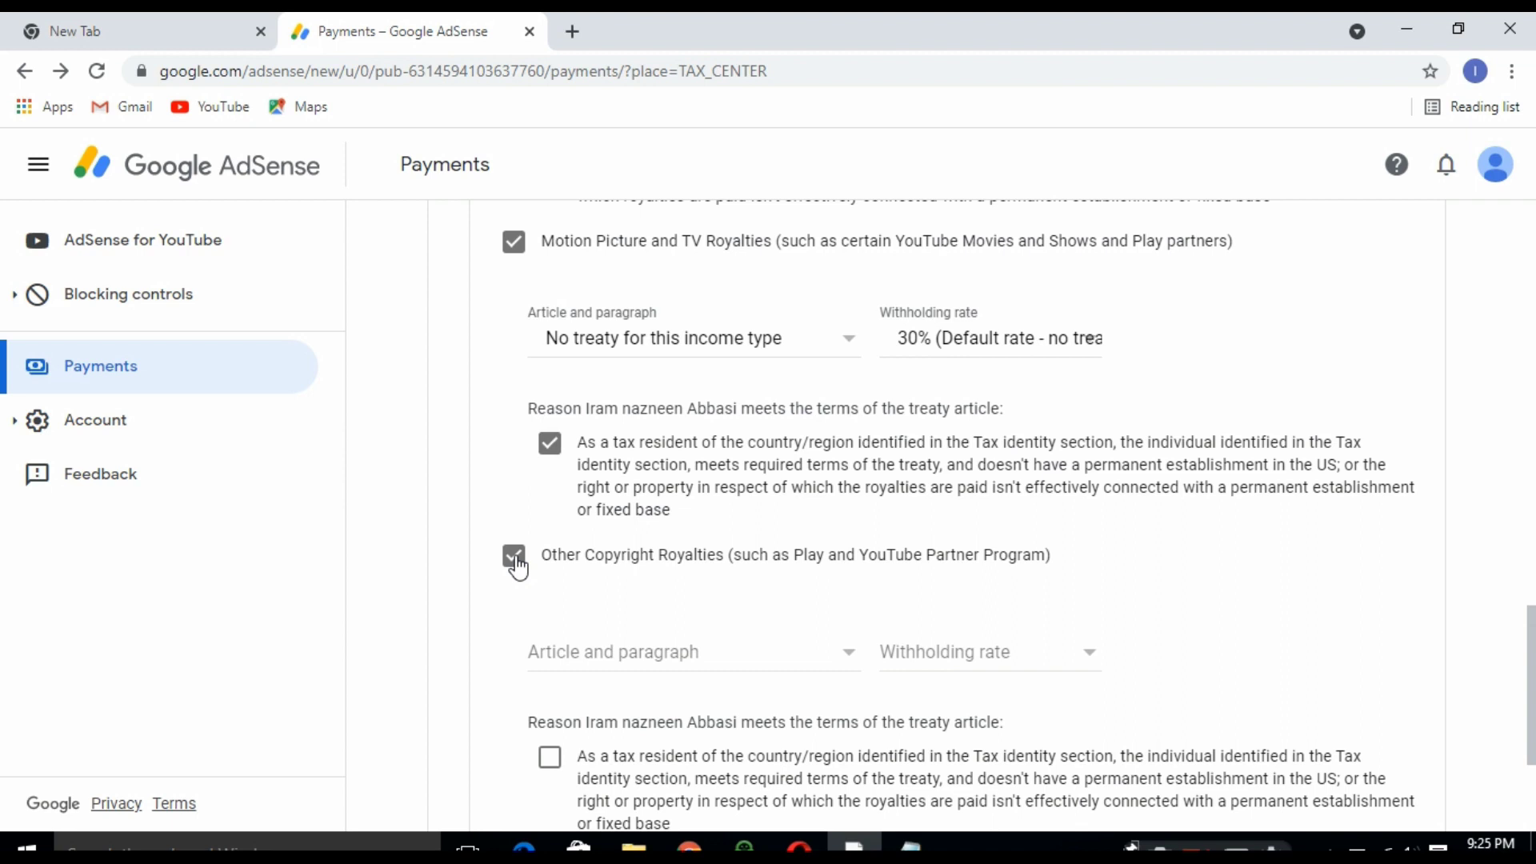
pyautogui.scroll(-3, 518, 565)
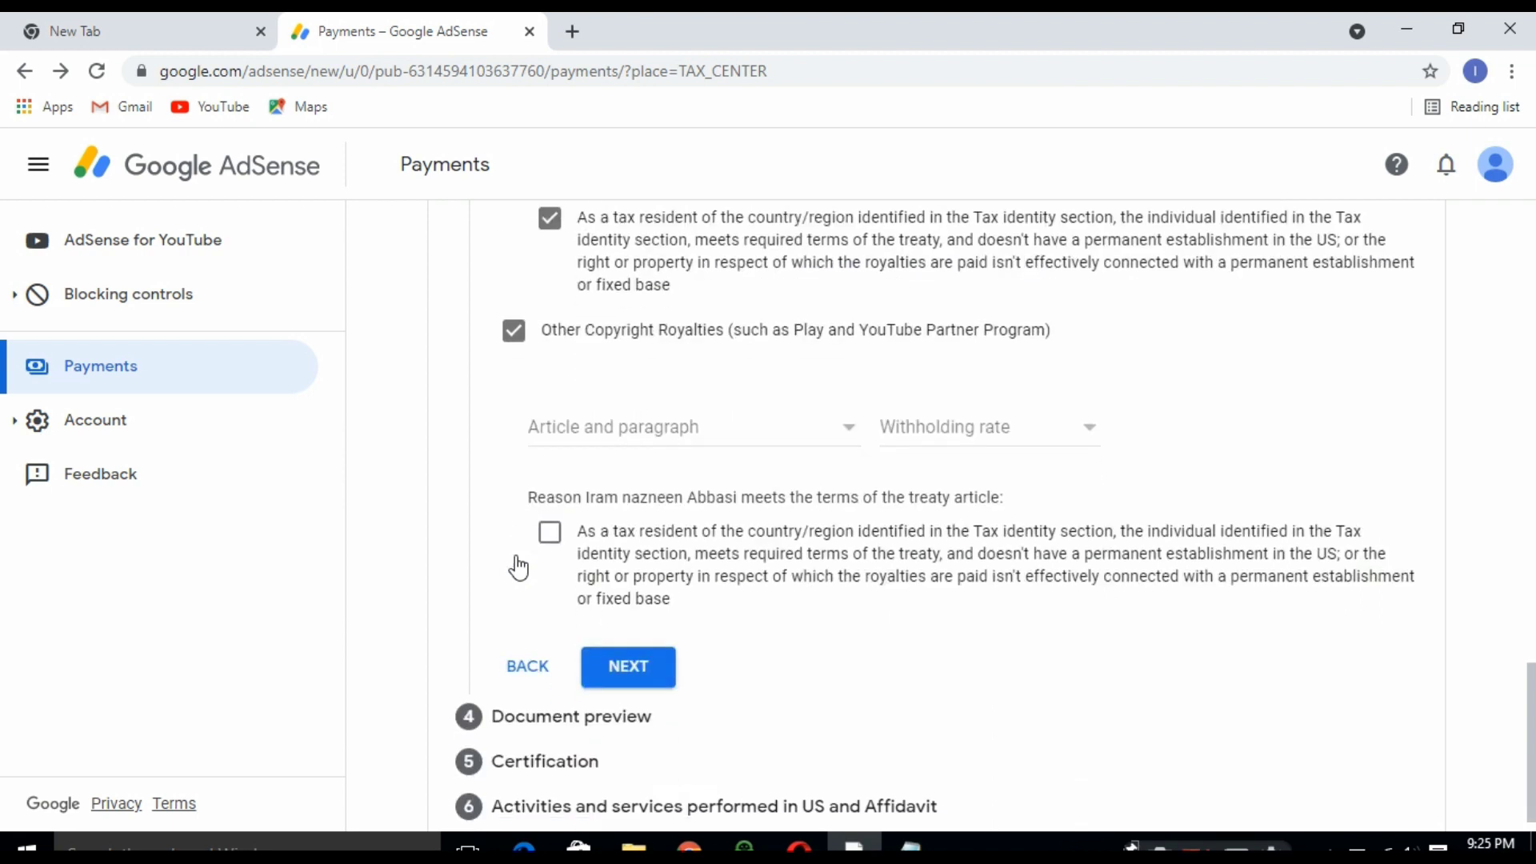
pyautogui.click(851, 440)
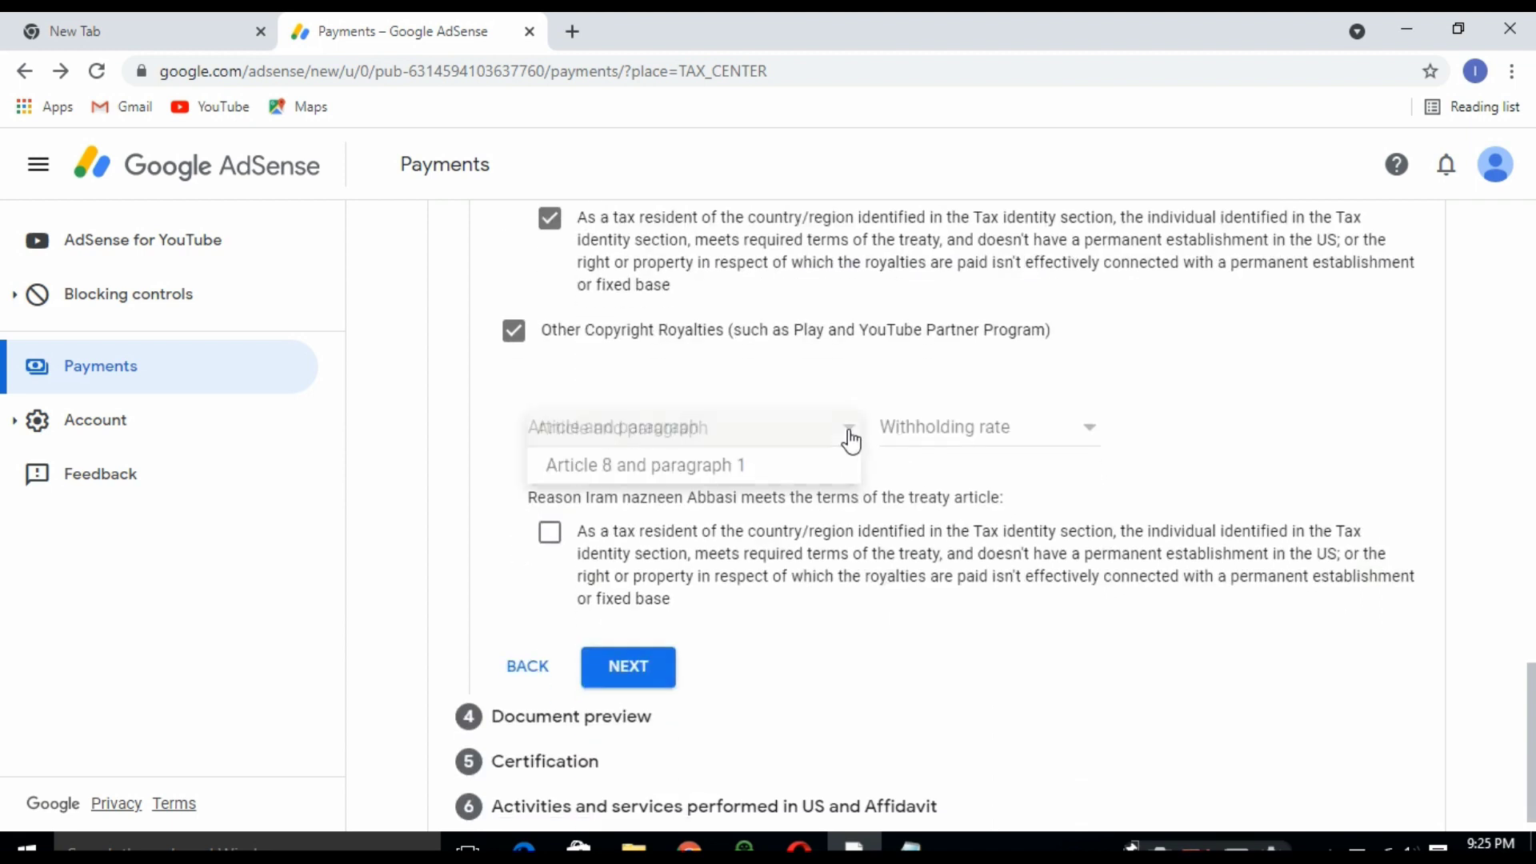
pyautogui.click(645, 469)
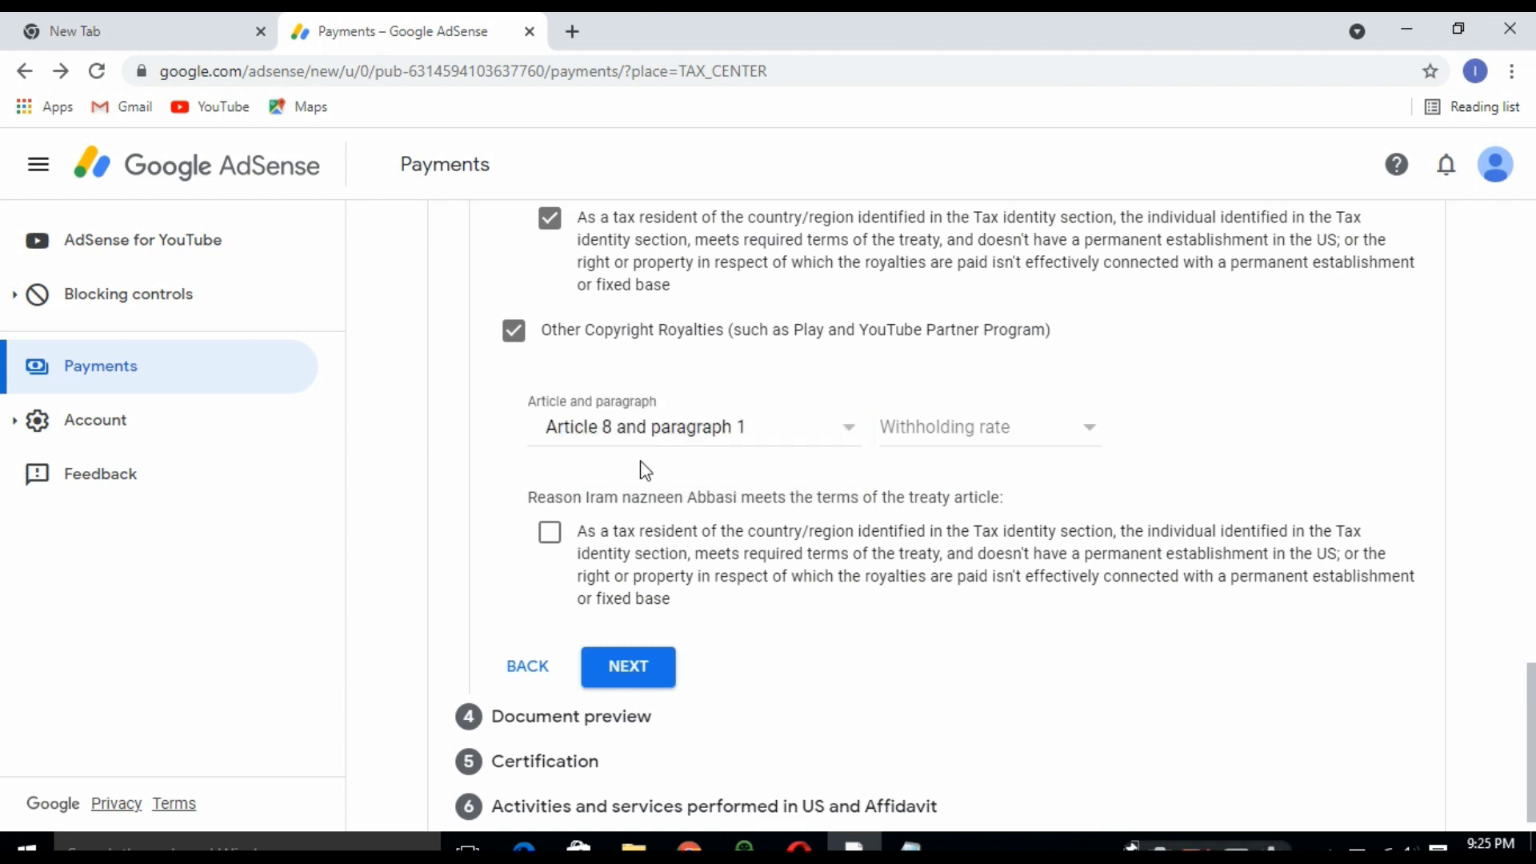
pyautogui.click(1086, 432)
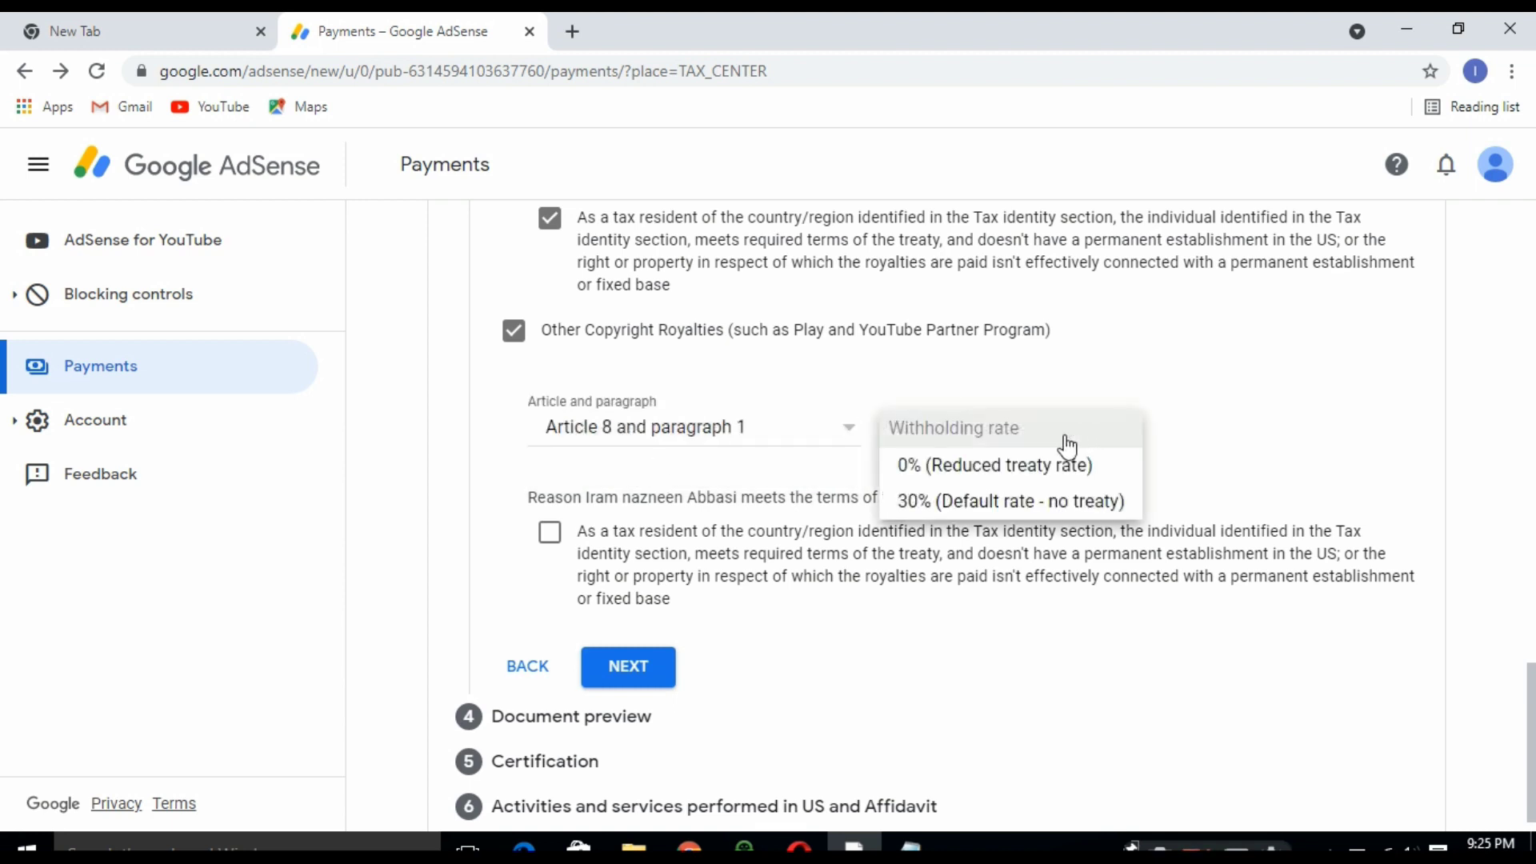
pyautogui.click(968, 478)
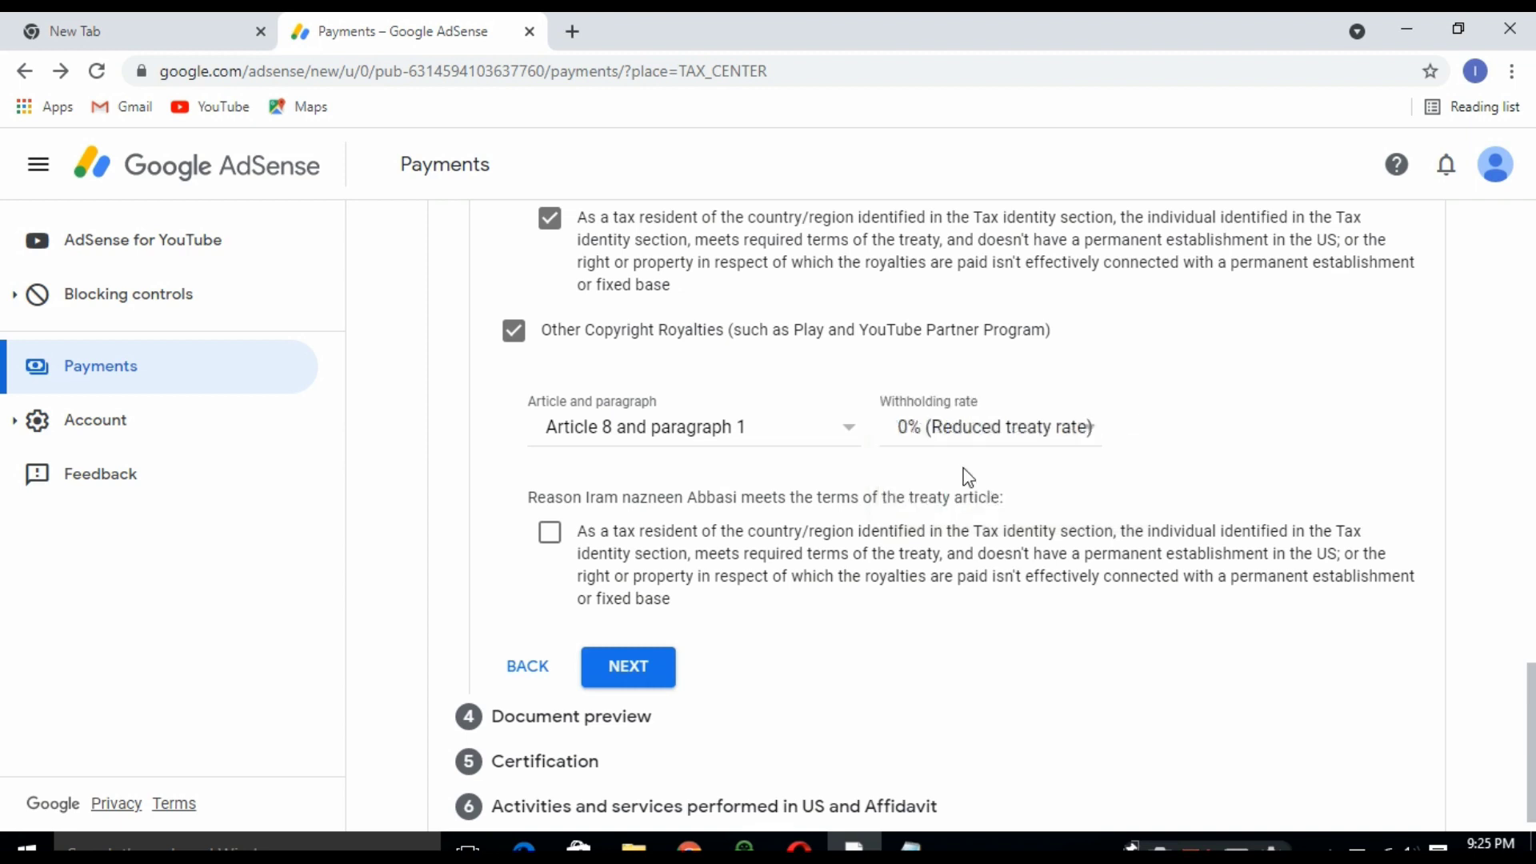
pyautogui.scroll(-1, 711, 468)
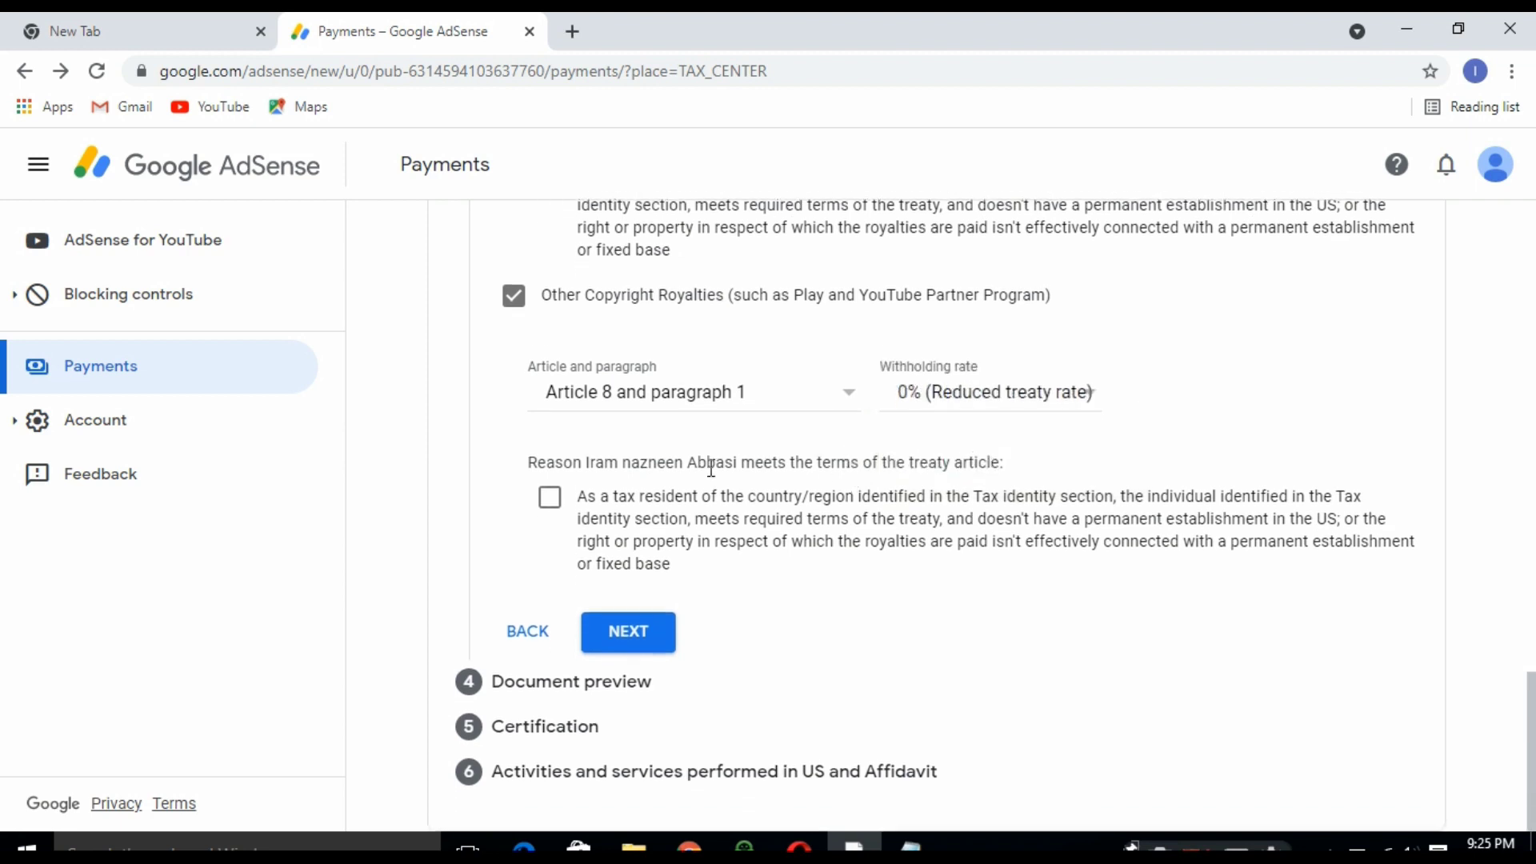
pyautogui.click(550, 499)
pyautogui.click(621, 641)
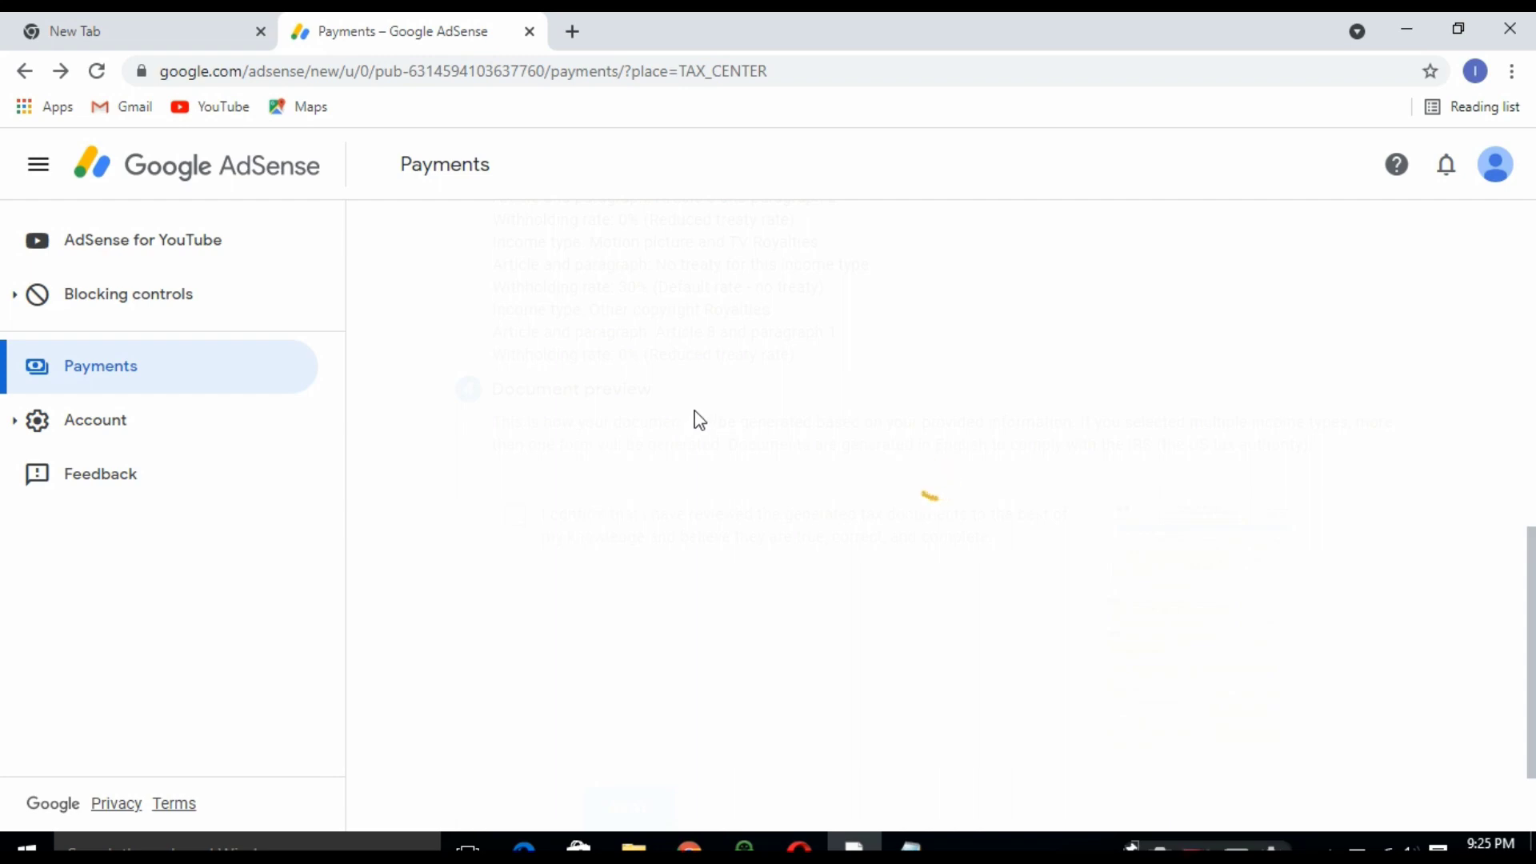
# - Review the four generated W-8BEN PDFs and tick the 'I confirm that I have reviewed' box
pyautogui.scroll(4, 694, 440)
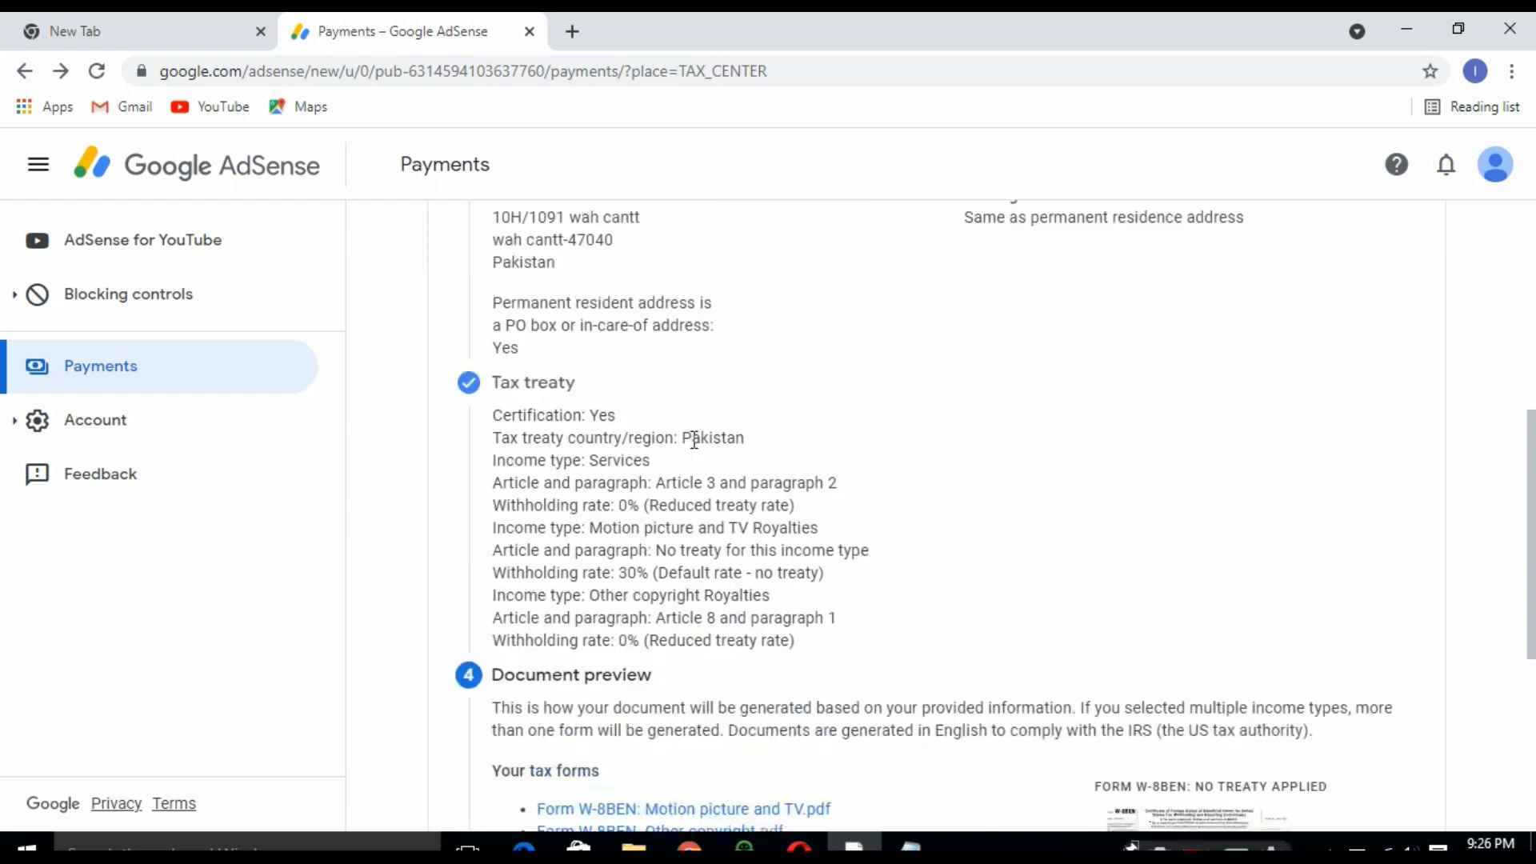
pyautogui.scroll(4, 693, 439)
pyautogui.scroll(-10, 693, 439)
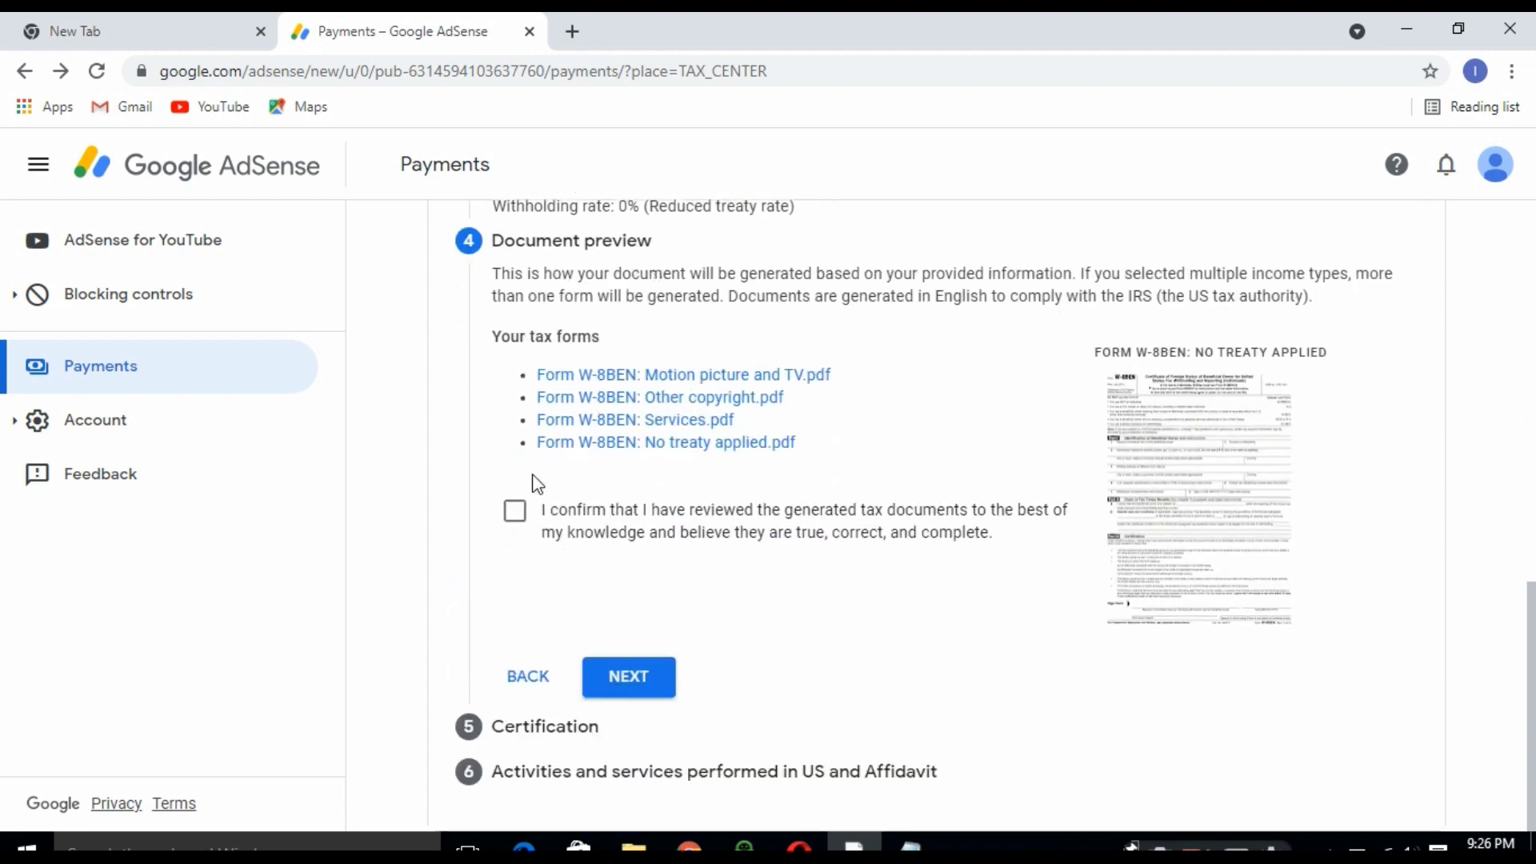
pyautogui.click(516, 513)
# - Sign with the signer's full legal name, confirm being the listed person, and continue to the affidavit
pyautogui.click(636, 676)
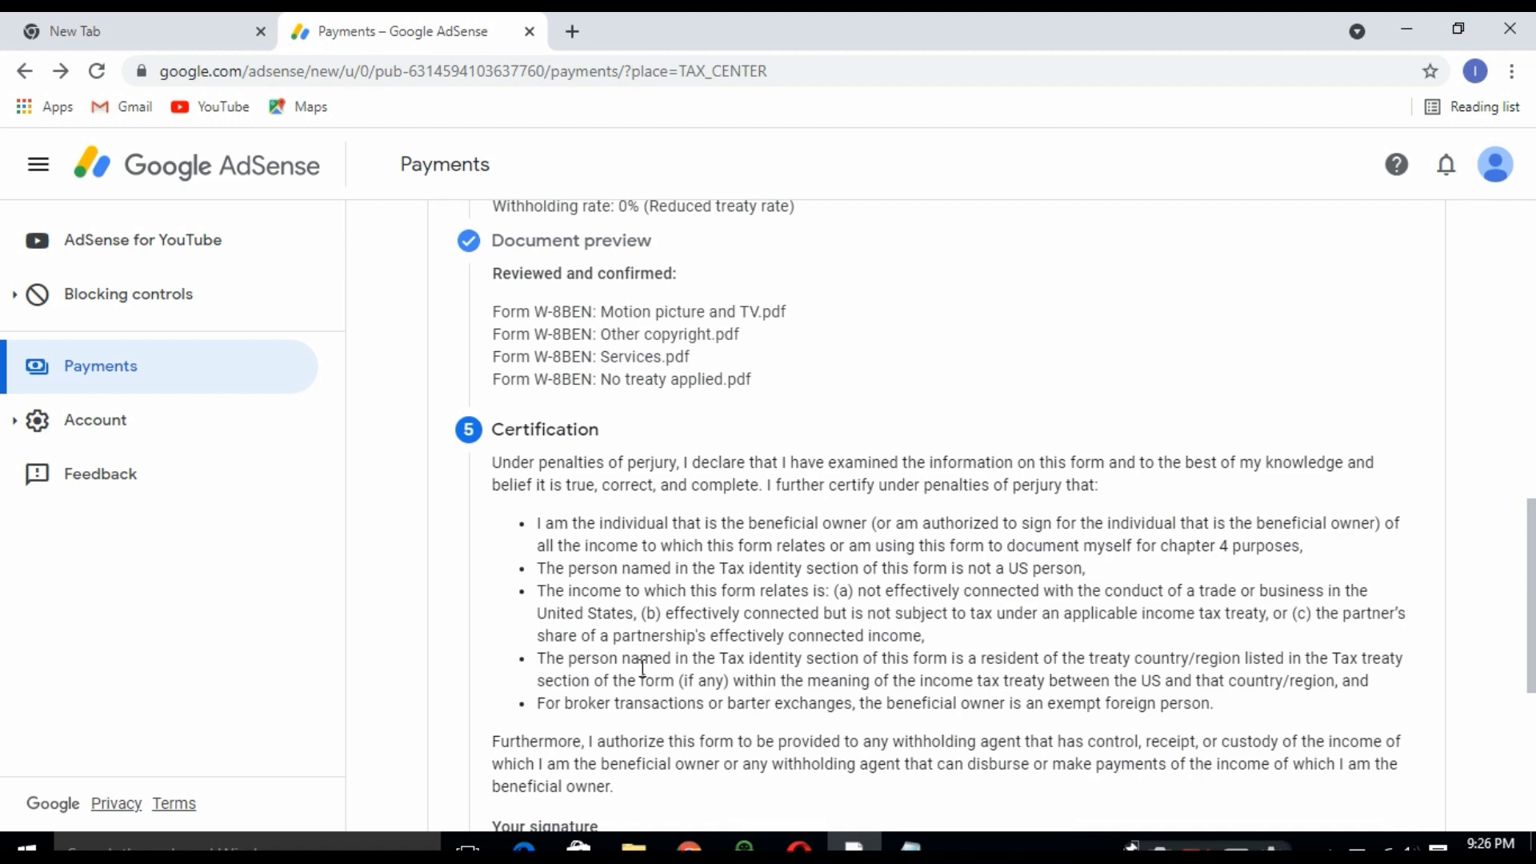
pyautogui.scroll(-4, 635, 615)
pyautogui.scroll(-1, 634, 617)
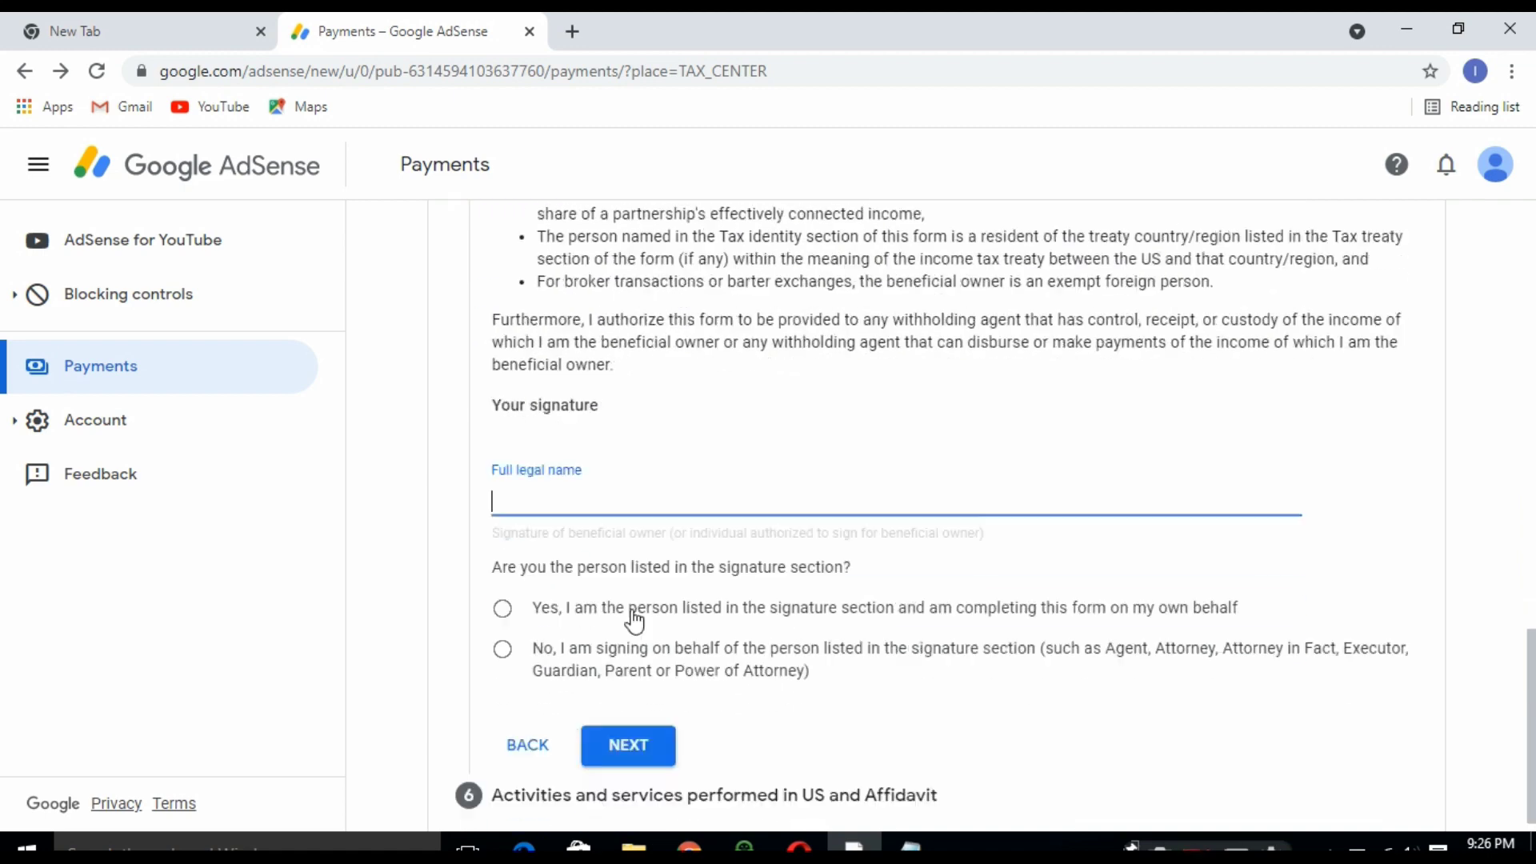
pyautogui.click(537, 478)
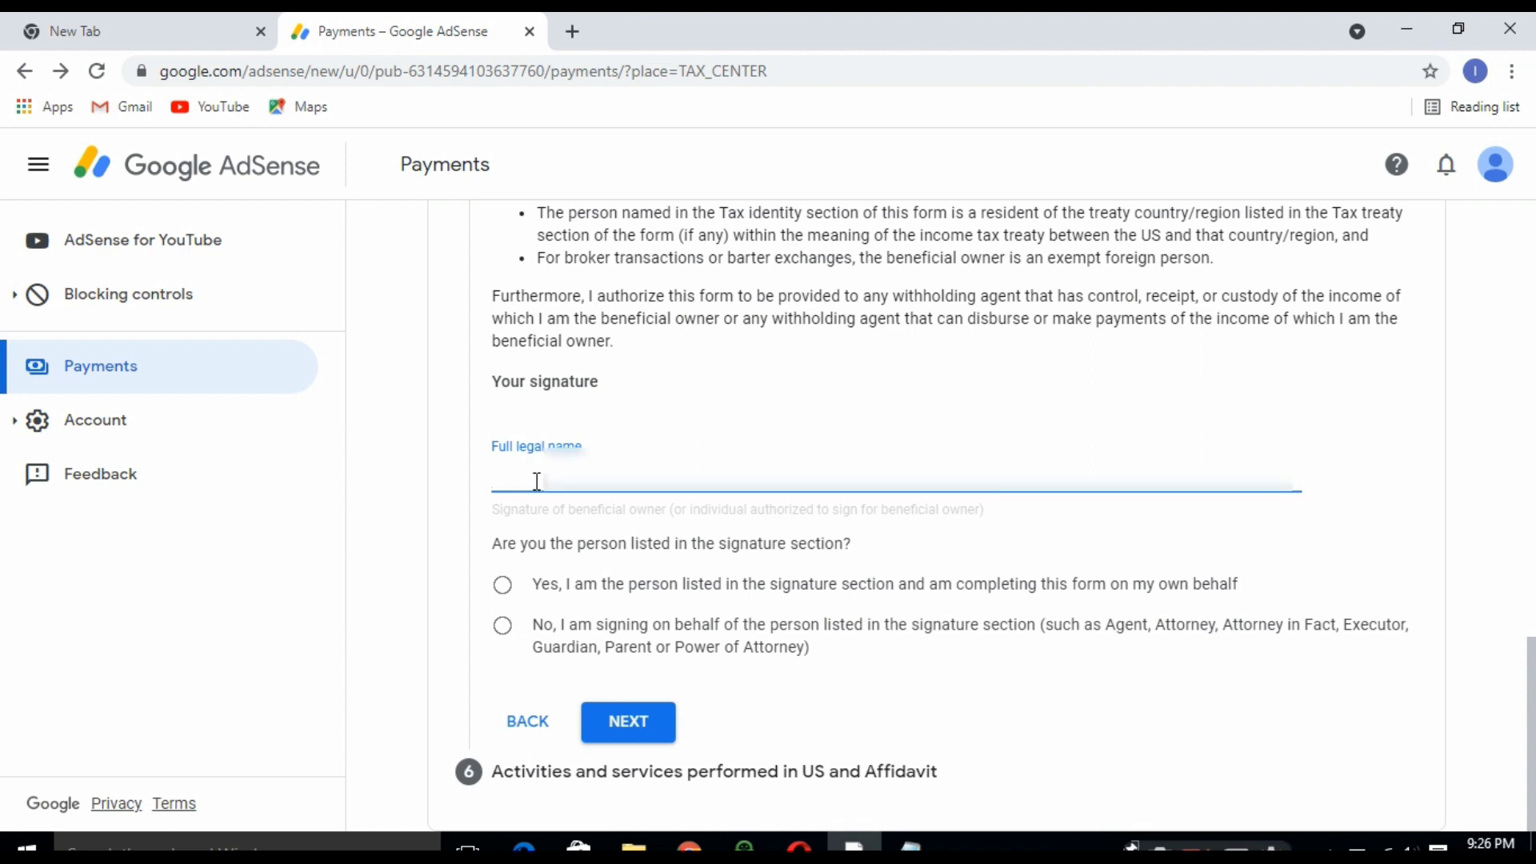
pyautogui.write('iram mlik ahma')
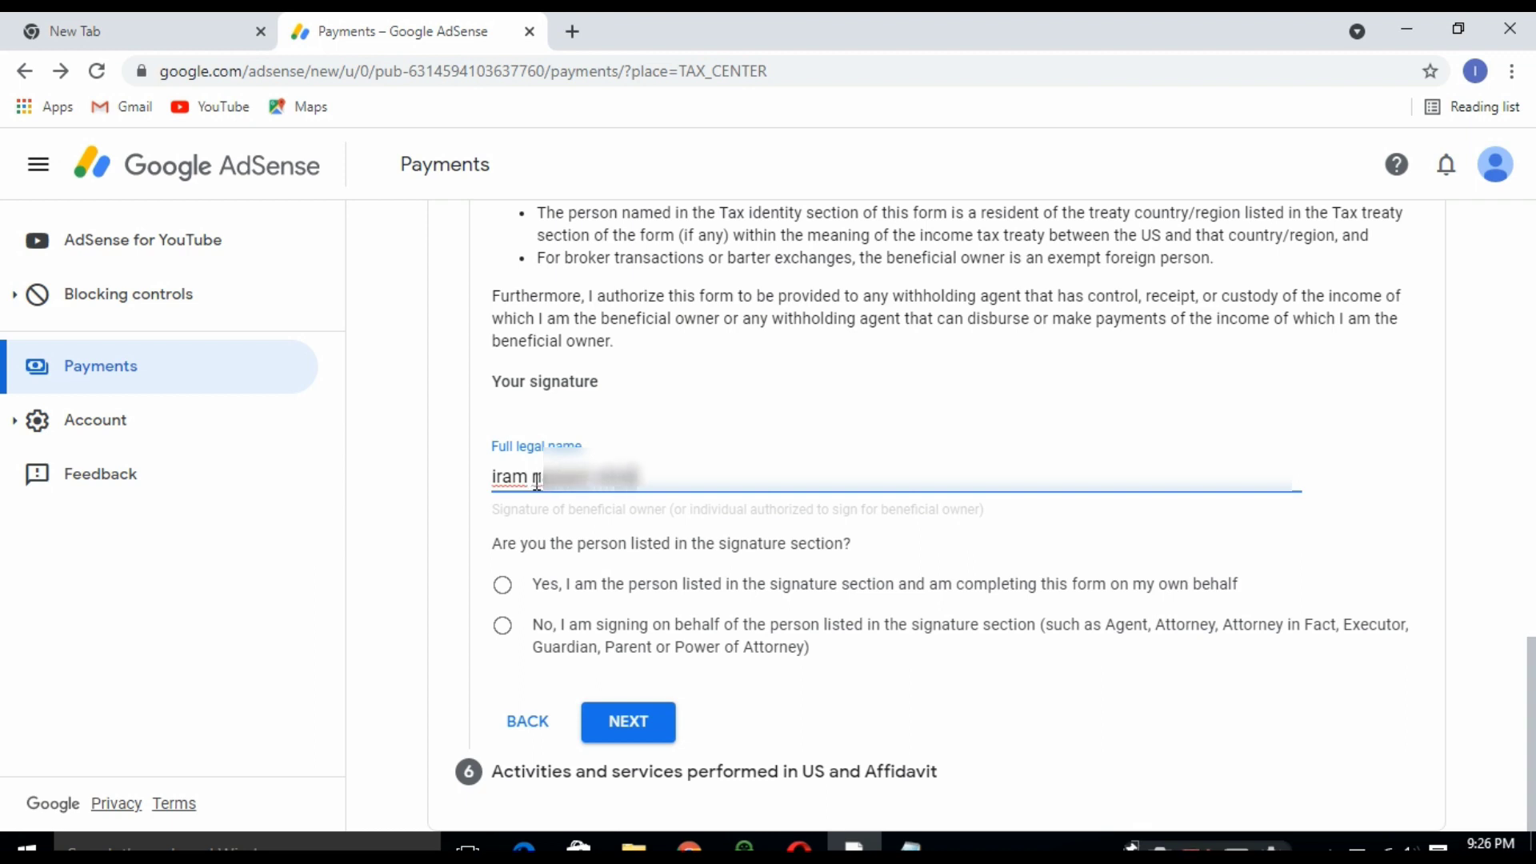
pyautogui.write('d')
pyautogui.click(504, 589)
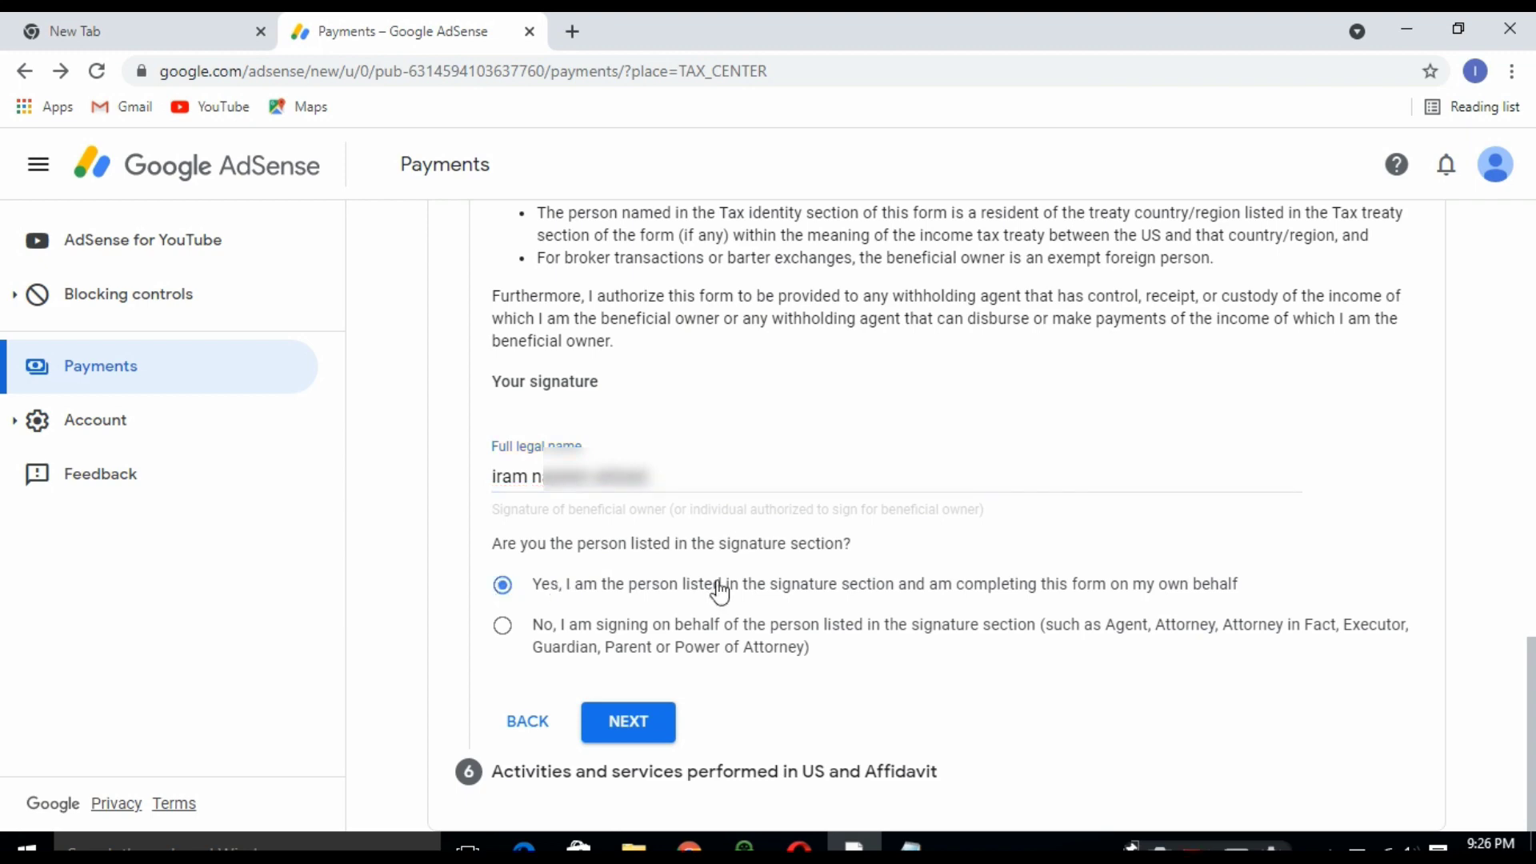
pyautogui.click(628, 724)
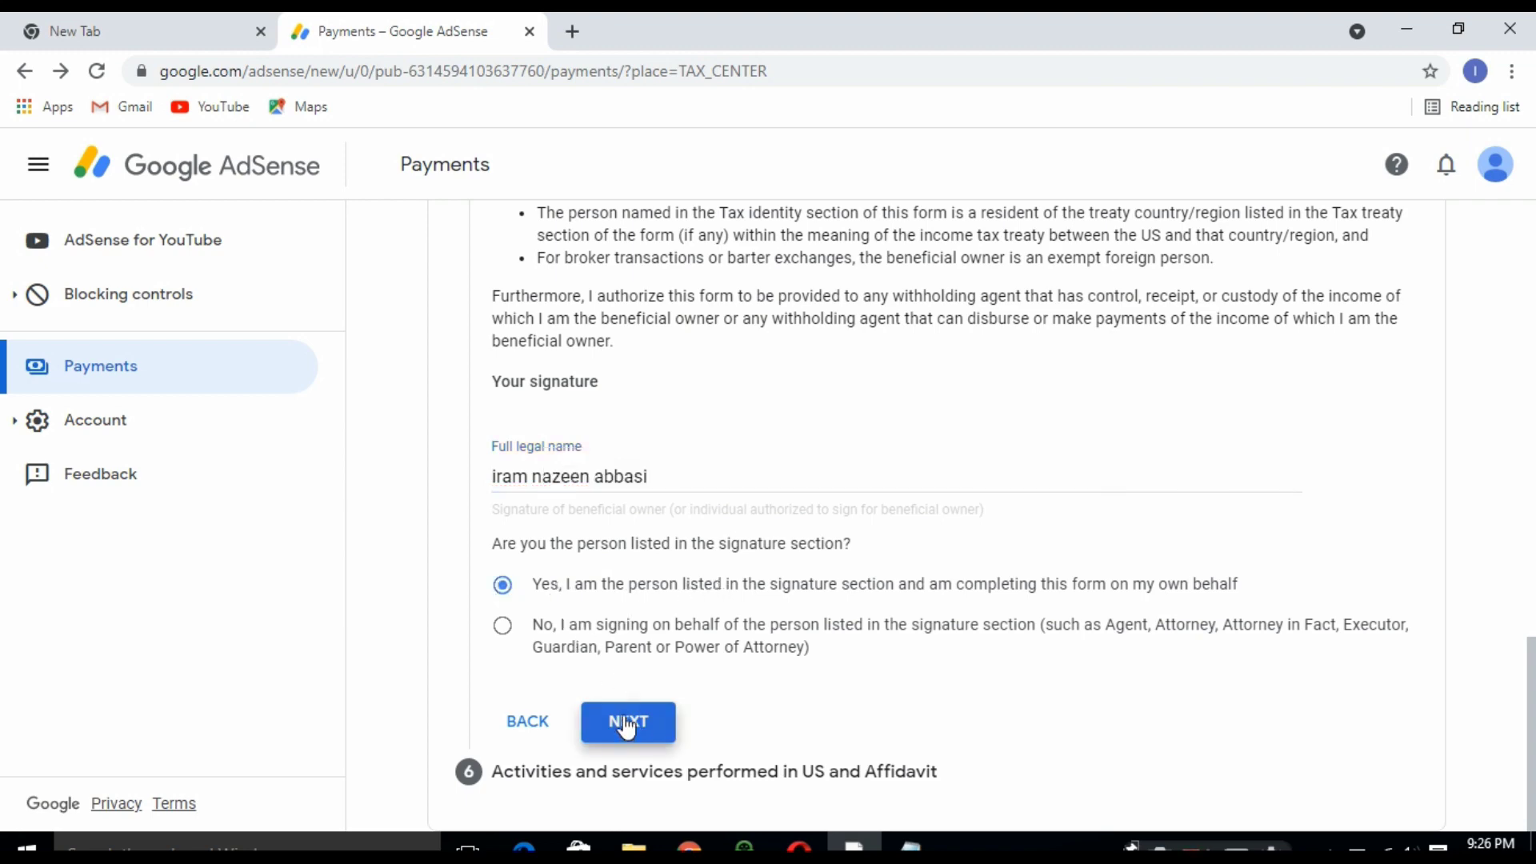
pyautogui.scroll(-3, 585, 588)
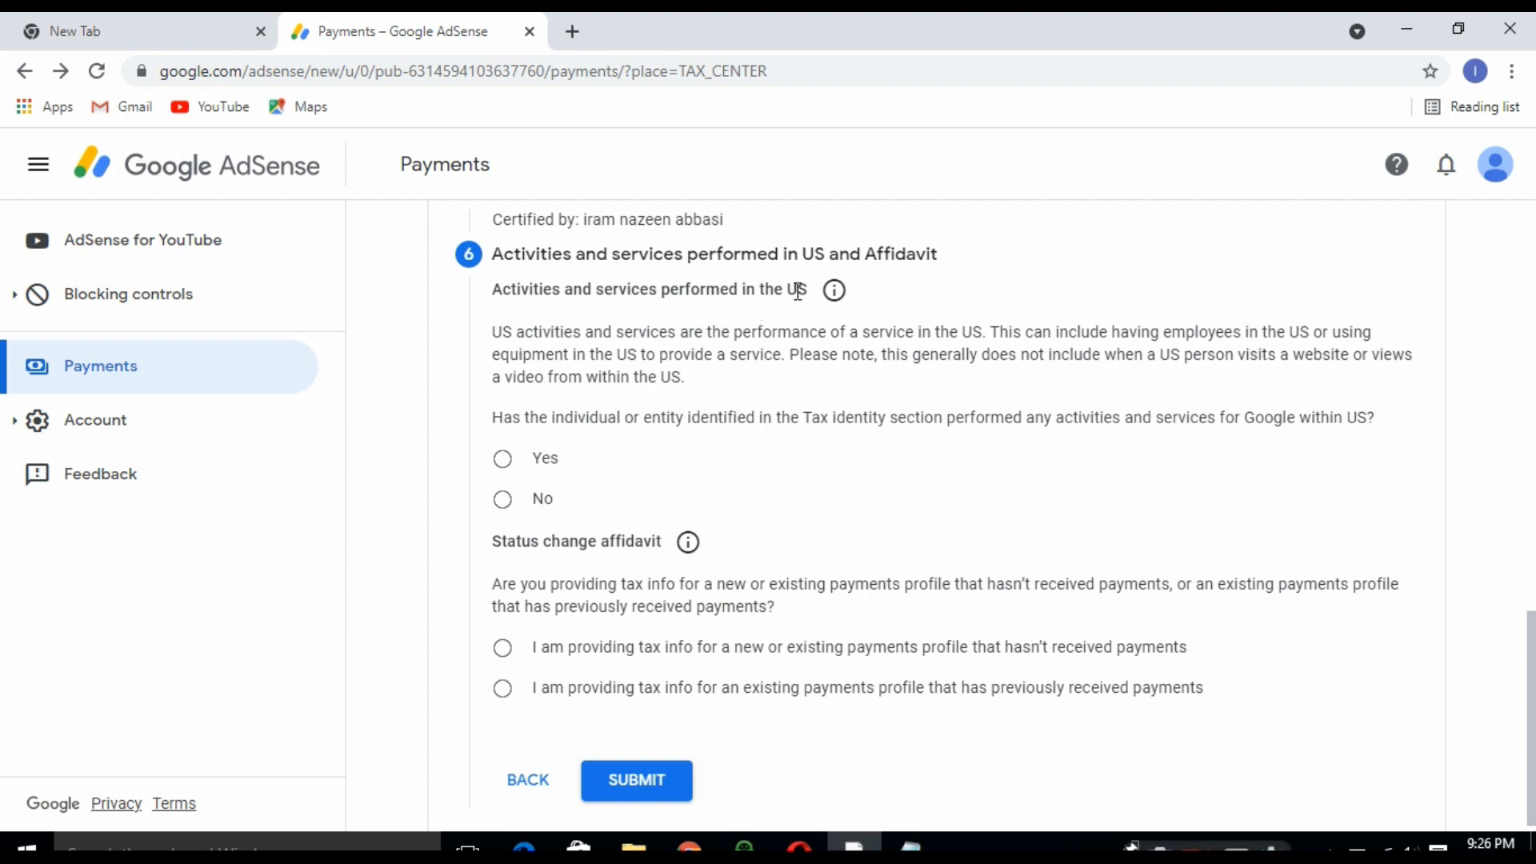
# - Answer No to US activities, certify work outside the US, select no payments received yet, and submit
pyautogui.scroll(-1, 663, 441)
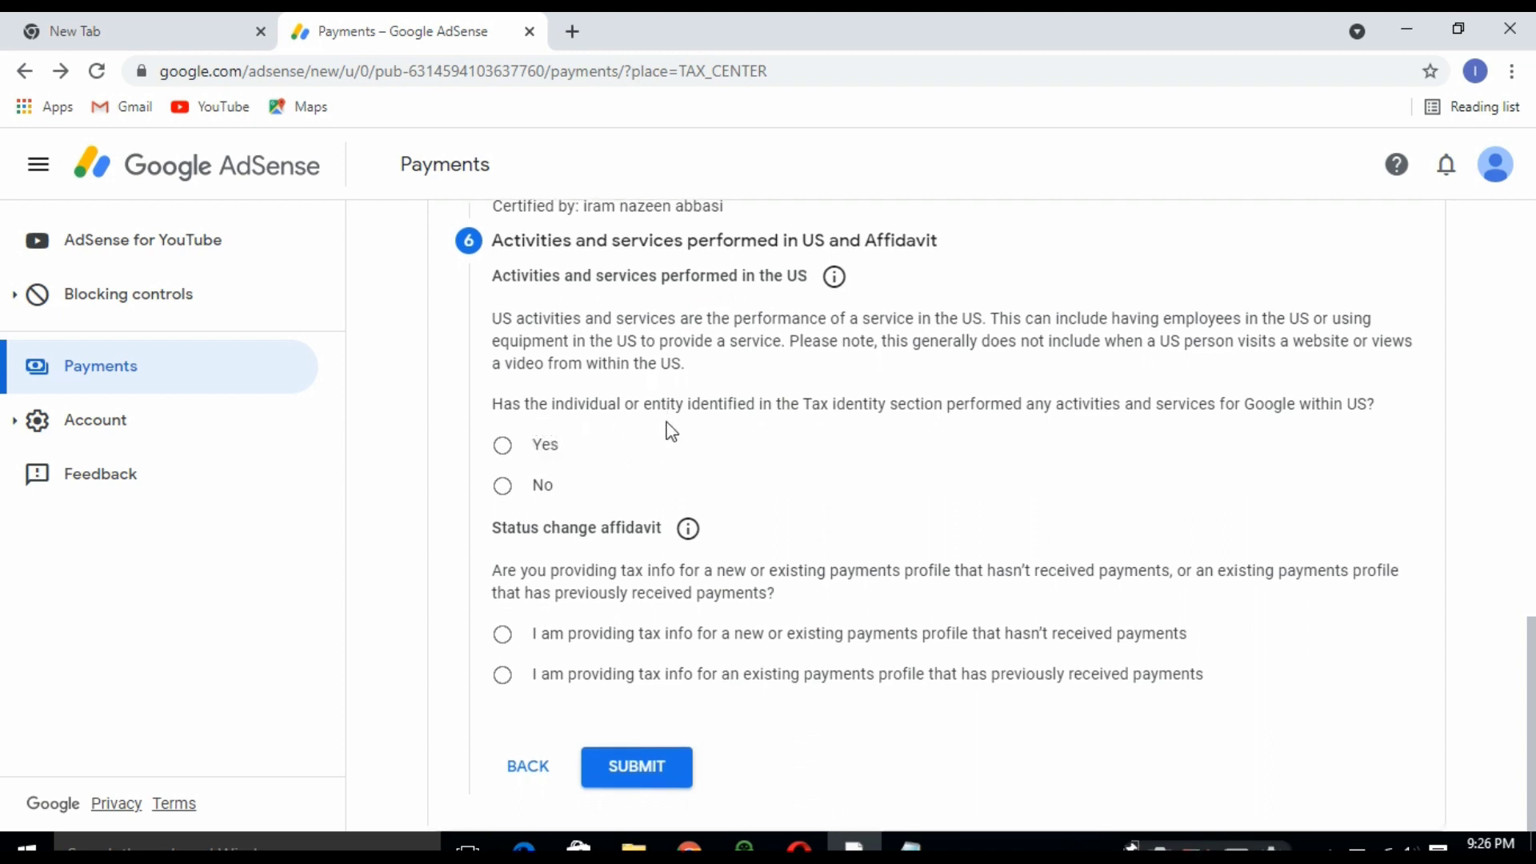
pyautogui.click(503, 487)
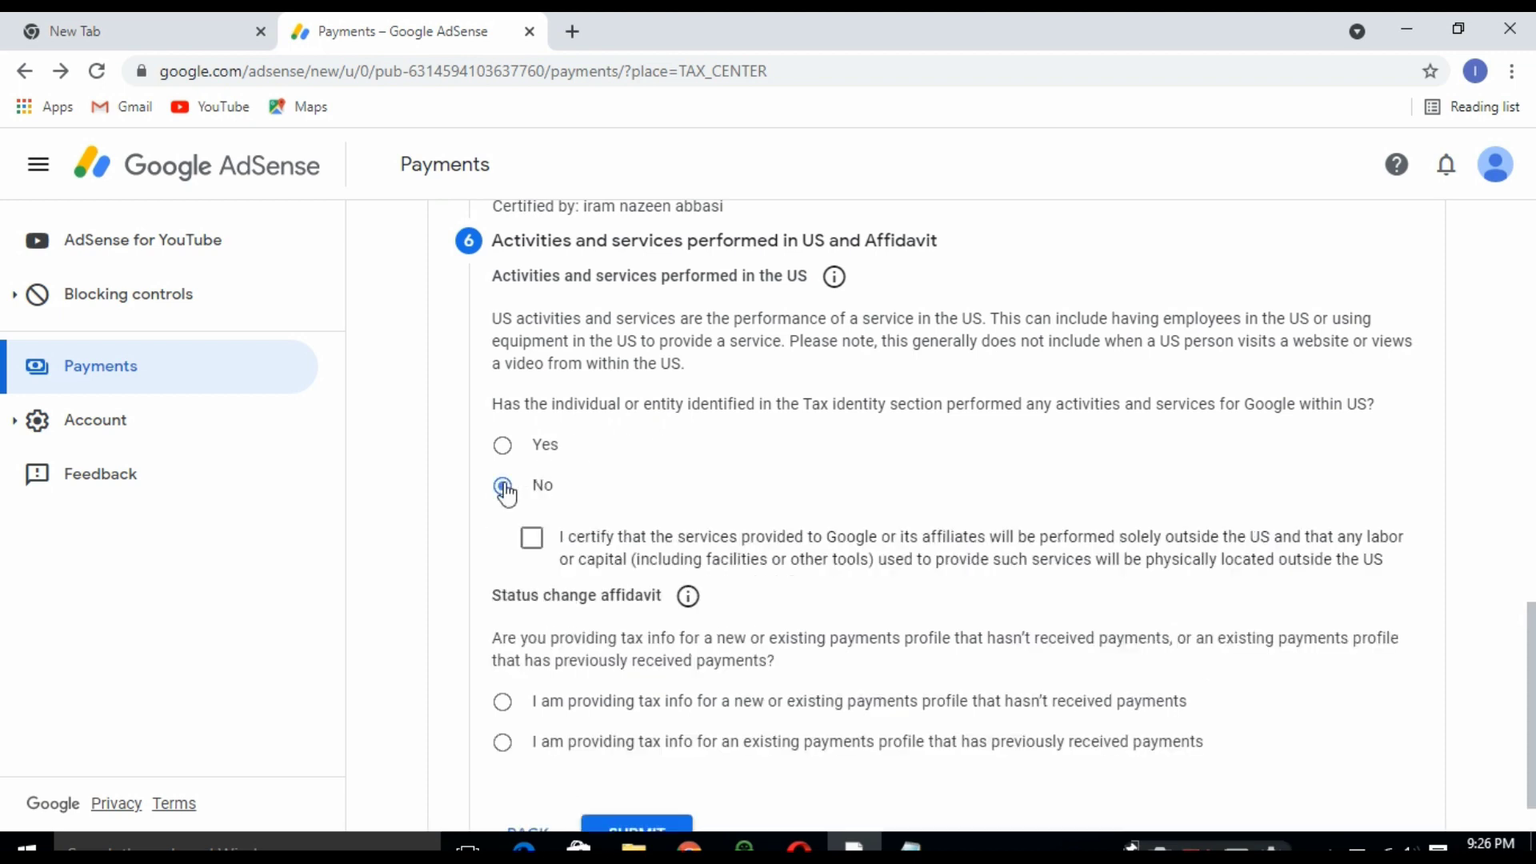
pyautogui.scroll(-1, 505, 493)
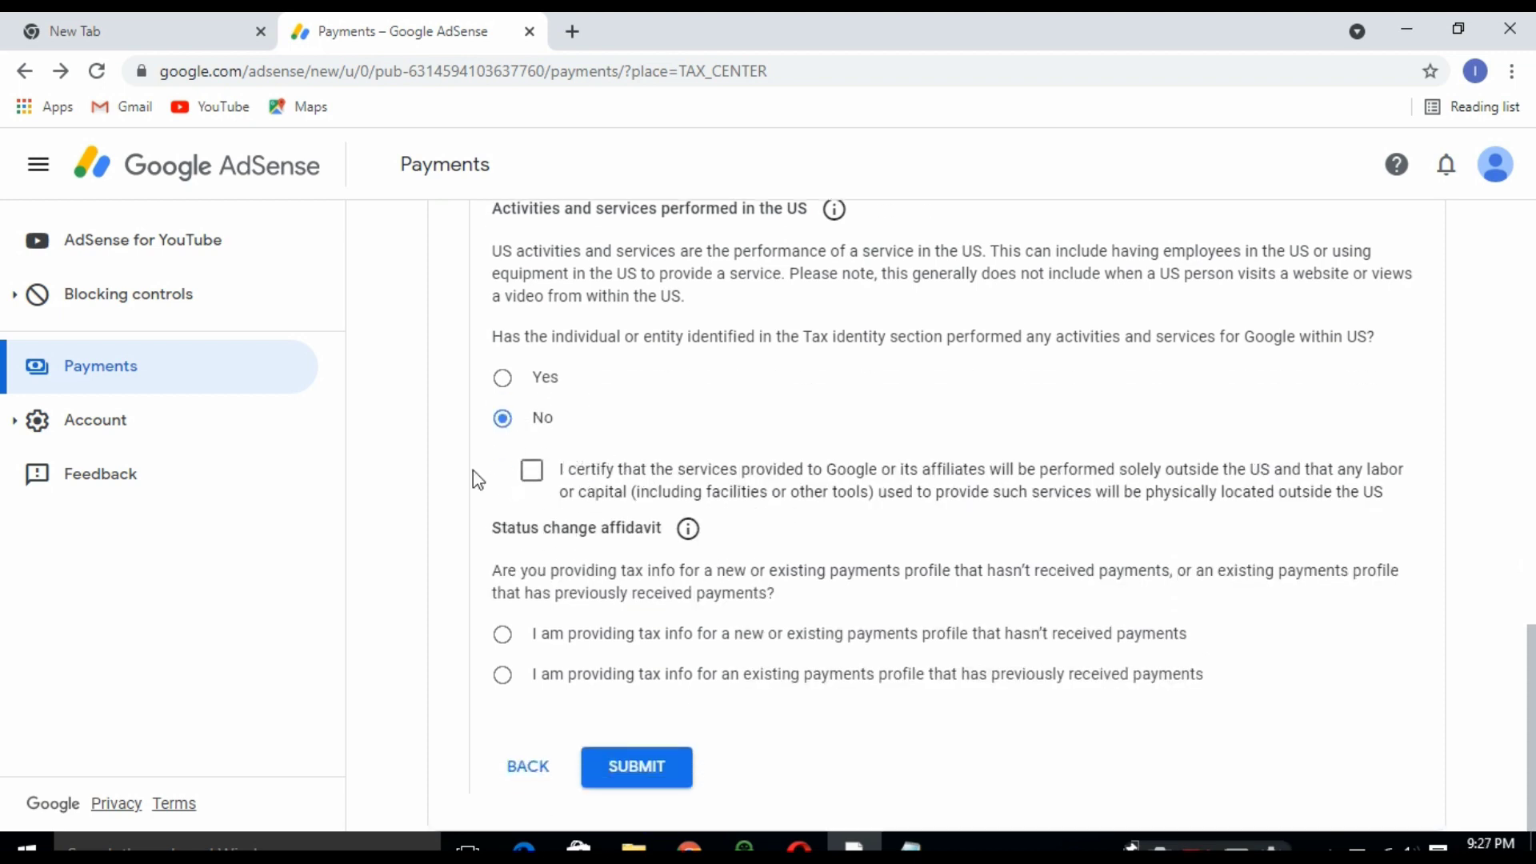
pyautogui.click(532, 474)
pyautogui.click(502, 635)
pyautogui.click(639, 770)
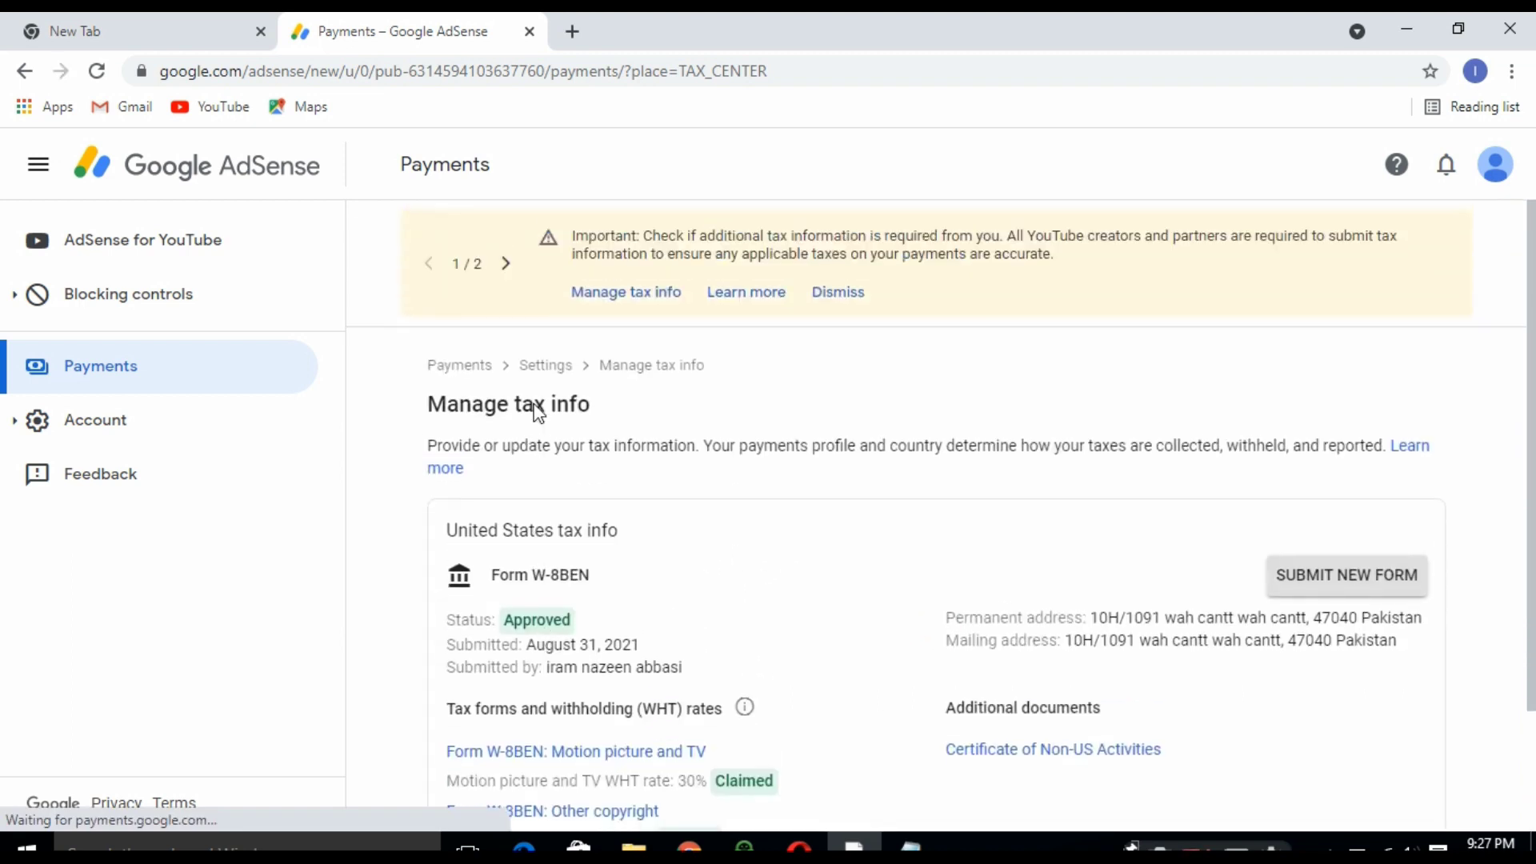
# - Scroll Manage tax info to view the Approved W-8BEN with 30% and 0% withholding rates
pyautogui.scroll(-2, 535, 405)
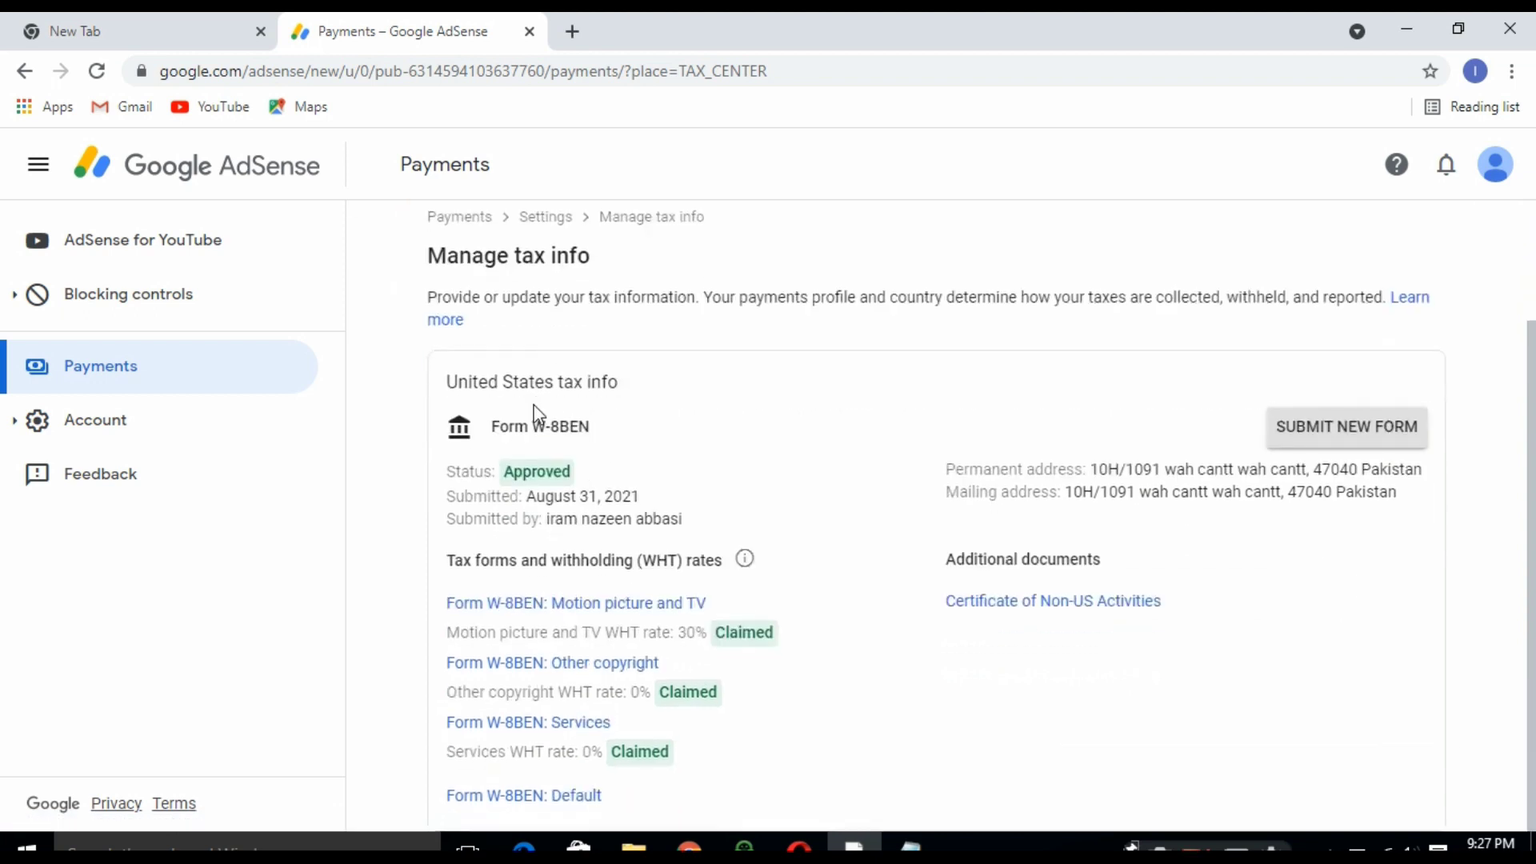